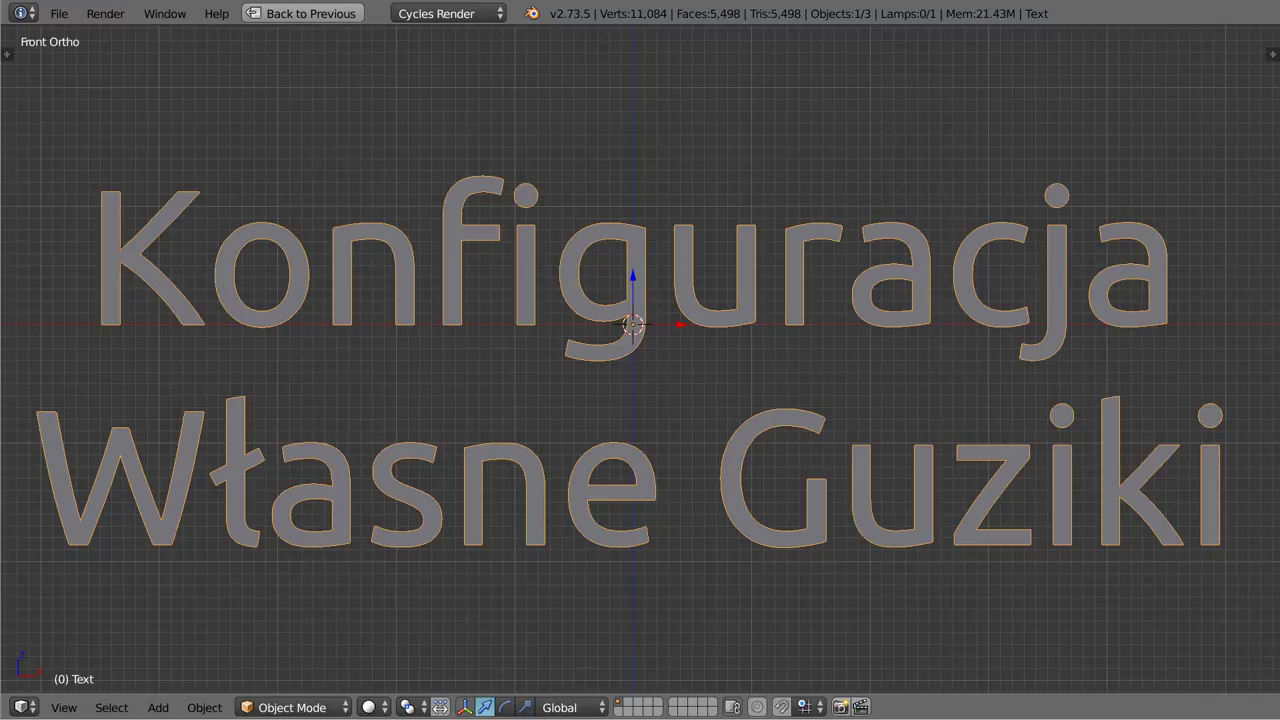
# Step: Toggle the tool shelf and return the viewport to the normal layout
pyautogui.press('t')
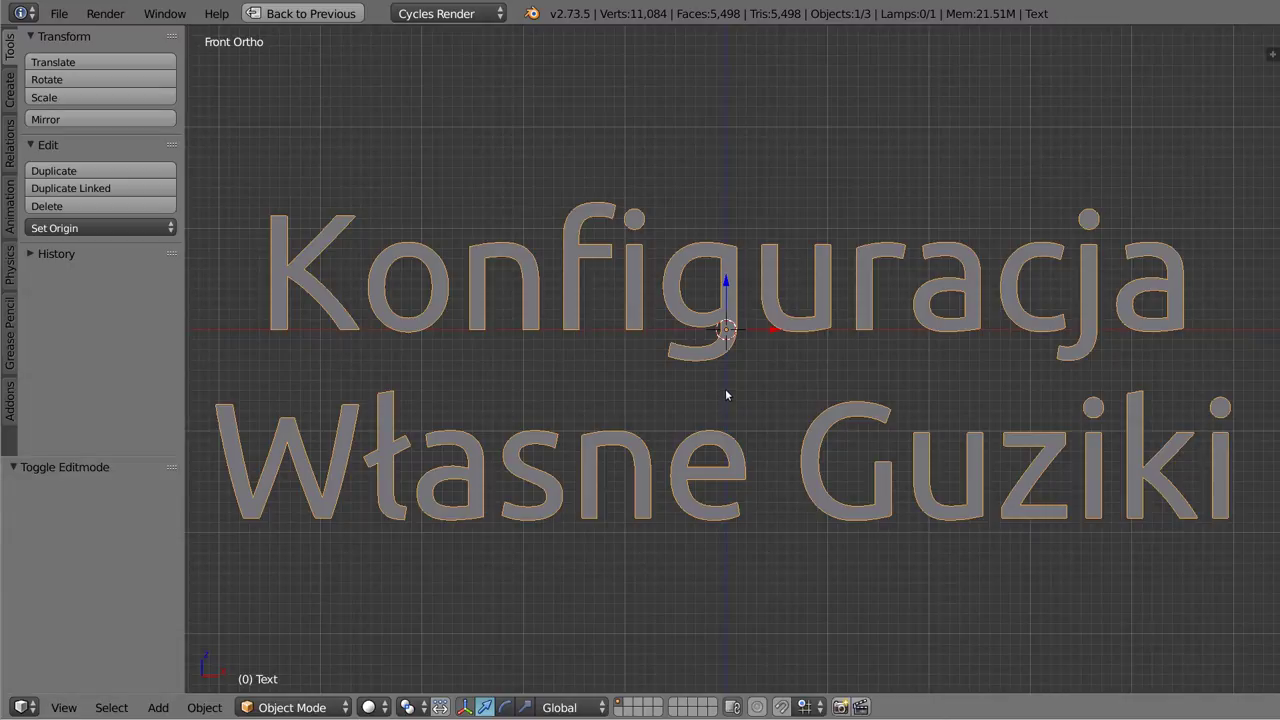
pyautogui.press('t')
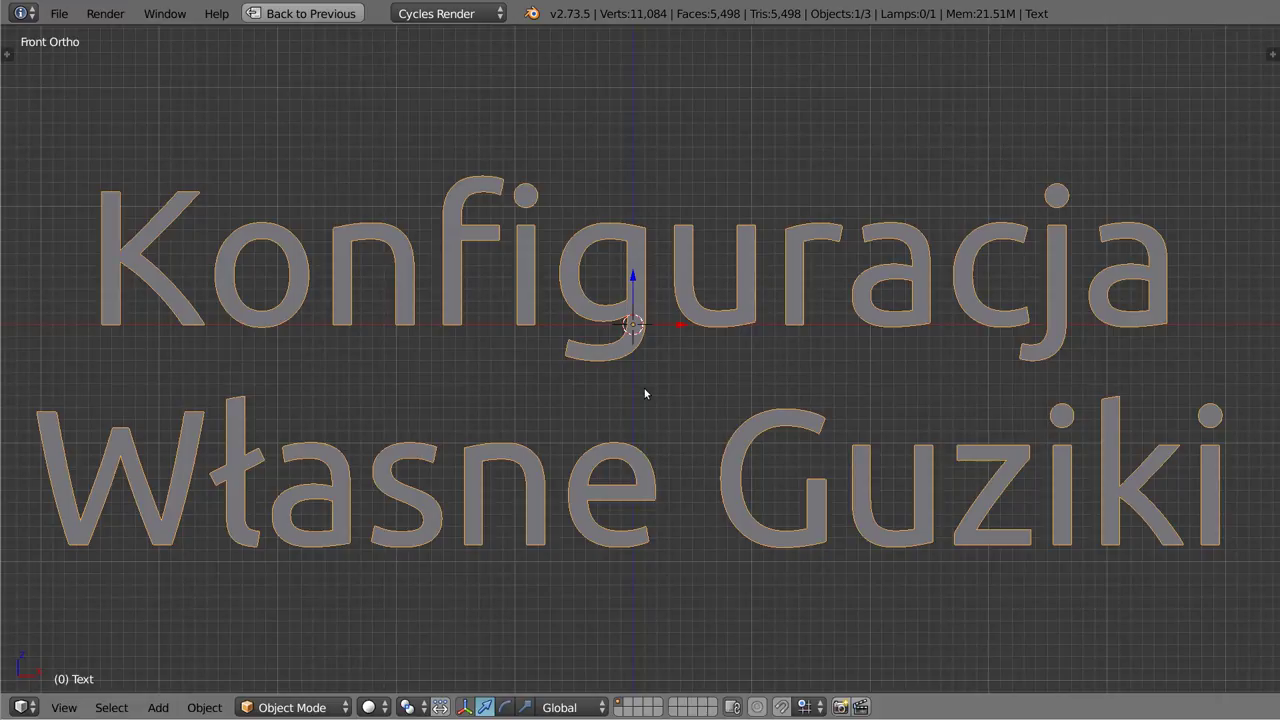
pyautogui.hotkey('ctrl', 'Up')
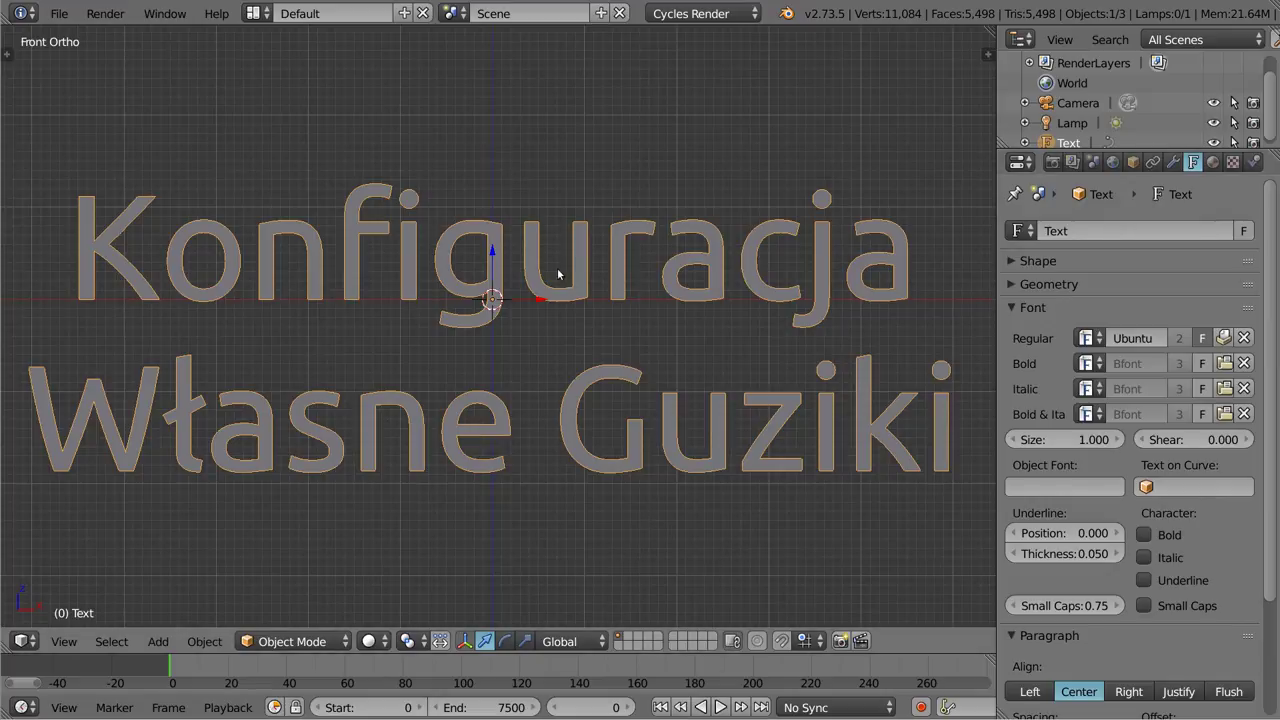
# Step: Enlarge the reopened tool shelf, delete the Konfiguracja text object, and split the 3D view
pyautogui.press('t')
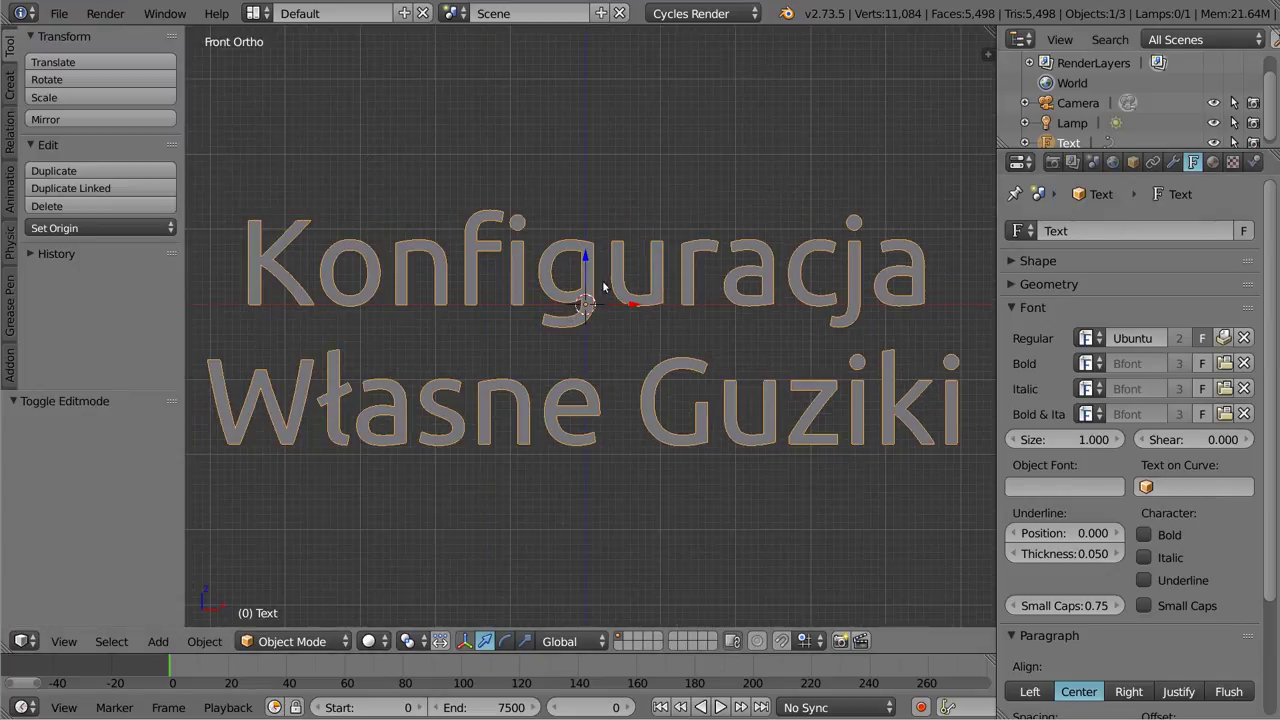
pyautogui.keyDown('ctrl'); pyautogui.moveTo(124, 119); pyautogui.dragTo(146, 117, button='middle'); pyautogui.keyUp('ctrl')
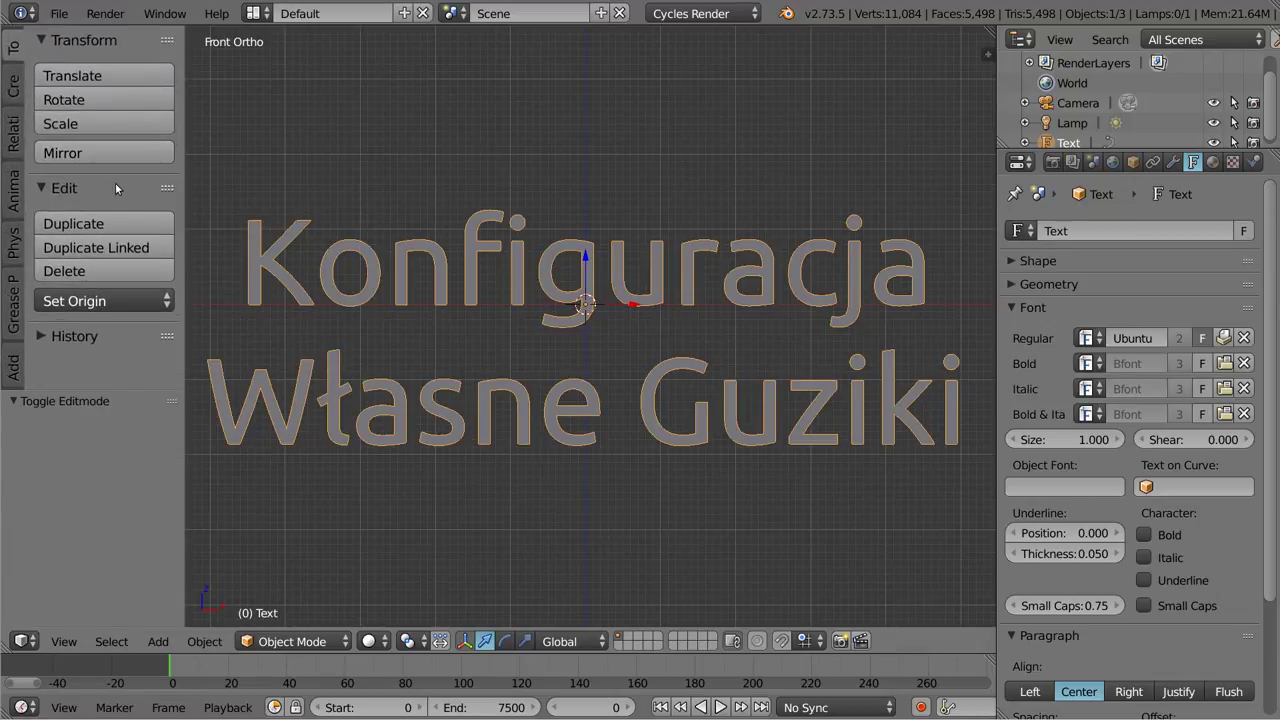
pyautogui.moveTo(97, 388); pyautogui.dragTo(97, 566)
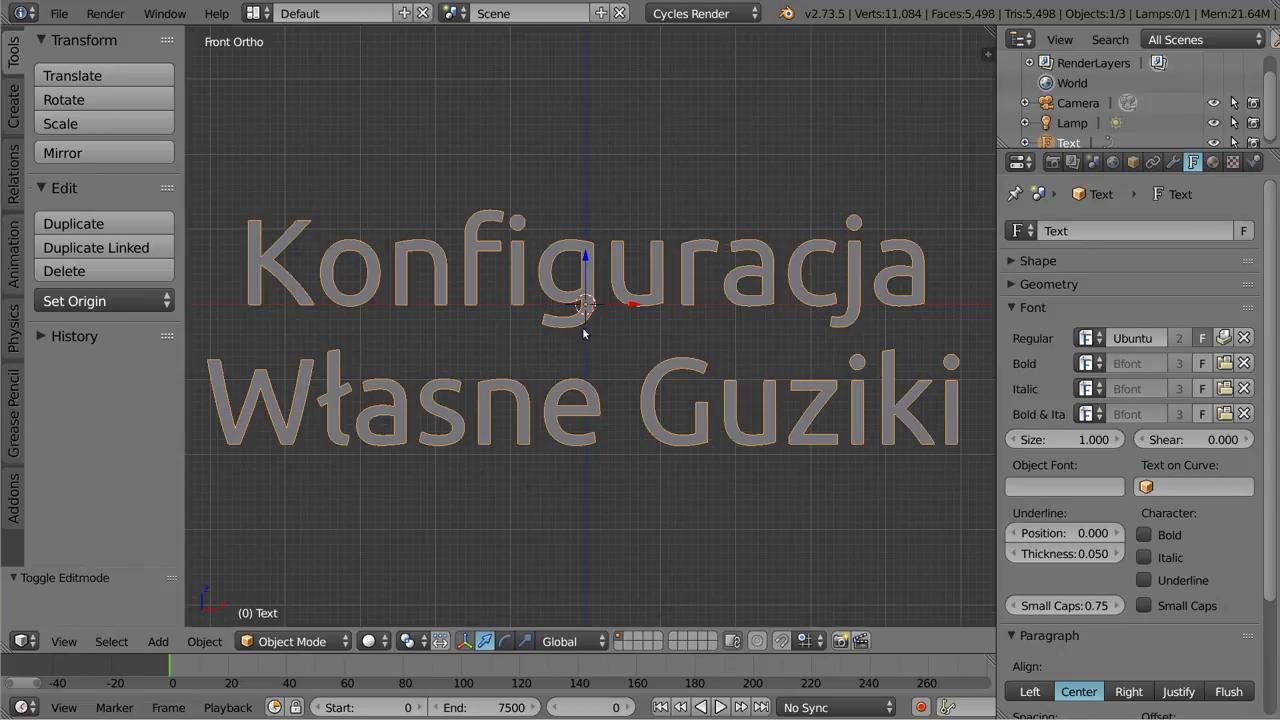
pyautogui.press('Delete')
pyautogui.moveTo(987, 54); pyautogui.dragTo(308, 130)
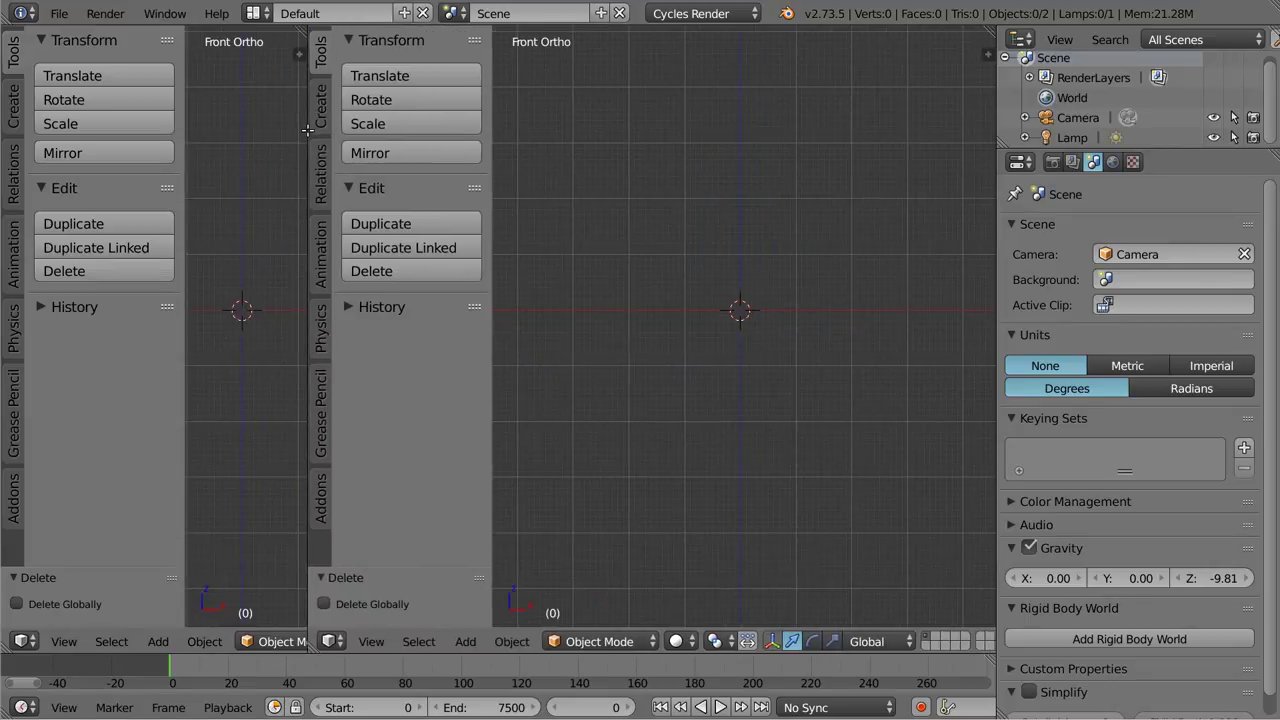
# Step: Switch the right split area to a Text Editor, then check the shelf's Create and Tools tabs
pyautogui.click(330, 641)
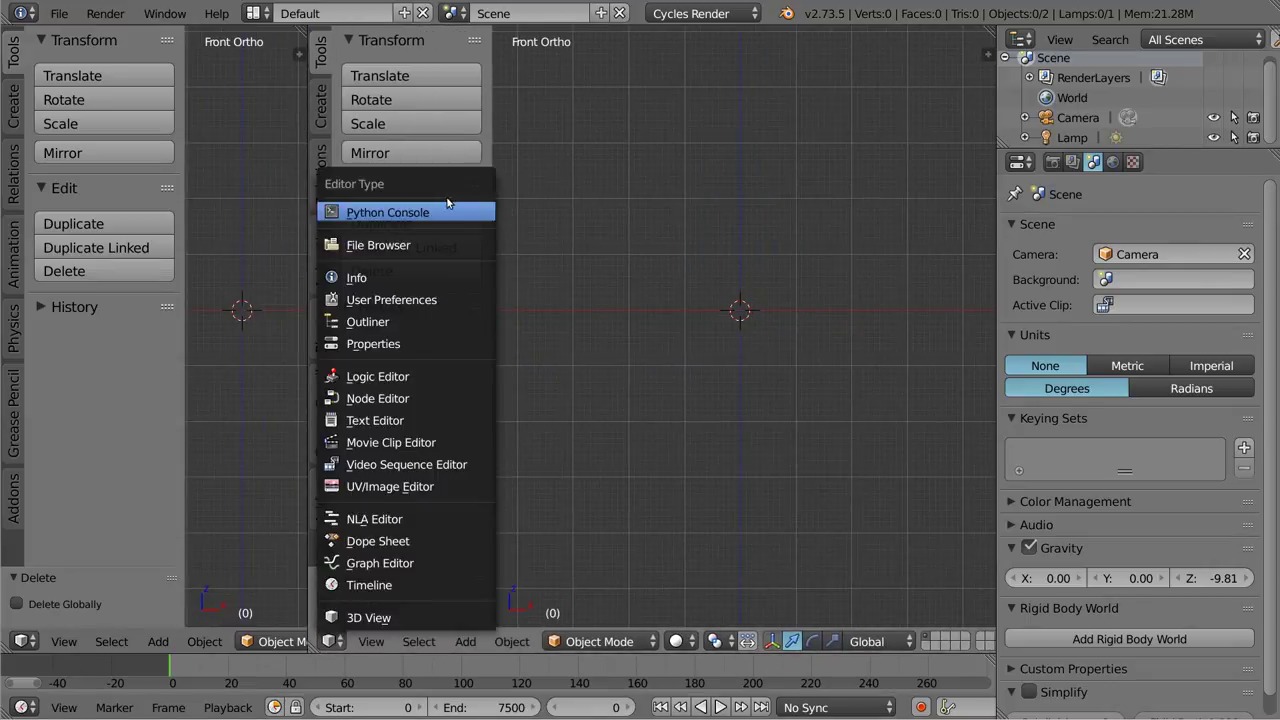
pyautogui.click(405, 418)
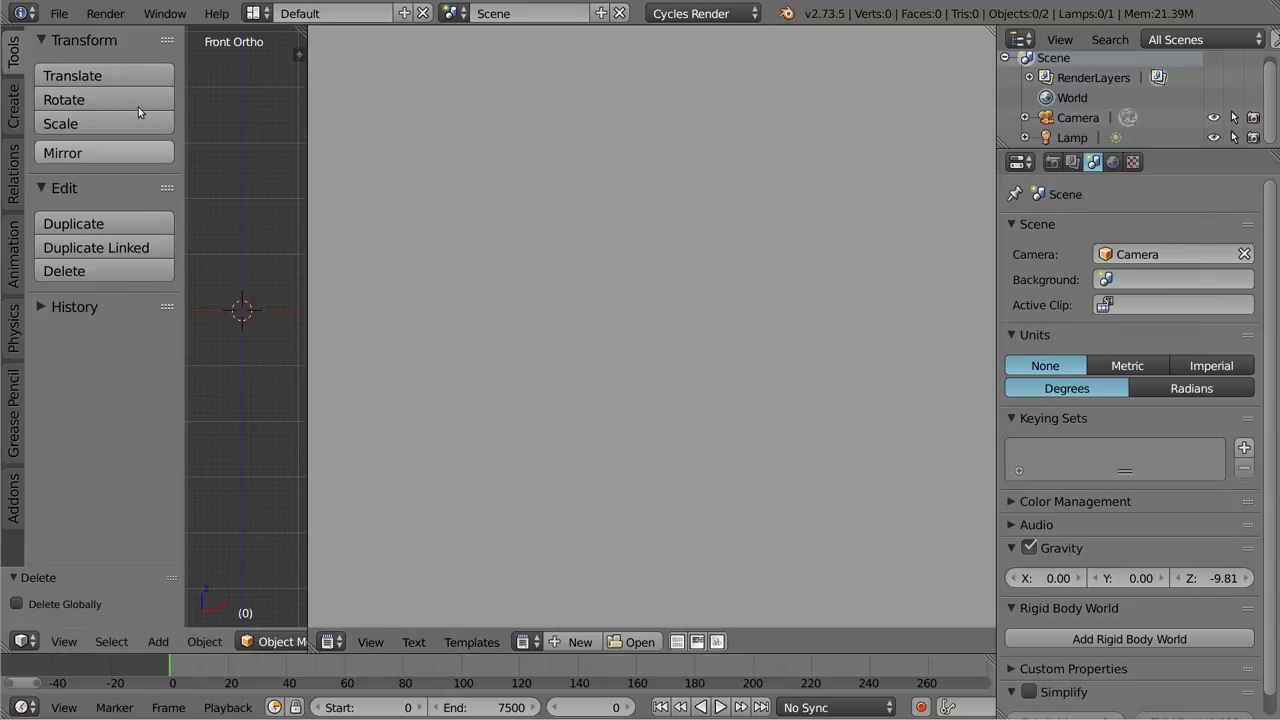
pyautogui.click(13, 100)
pyautogui.click(12, 55)
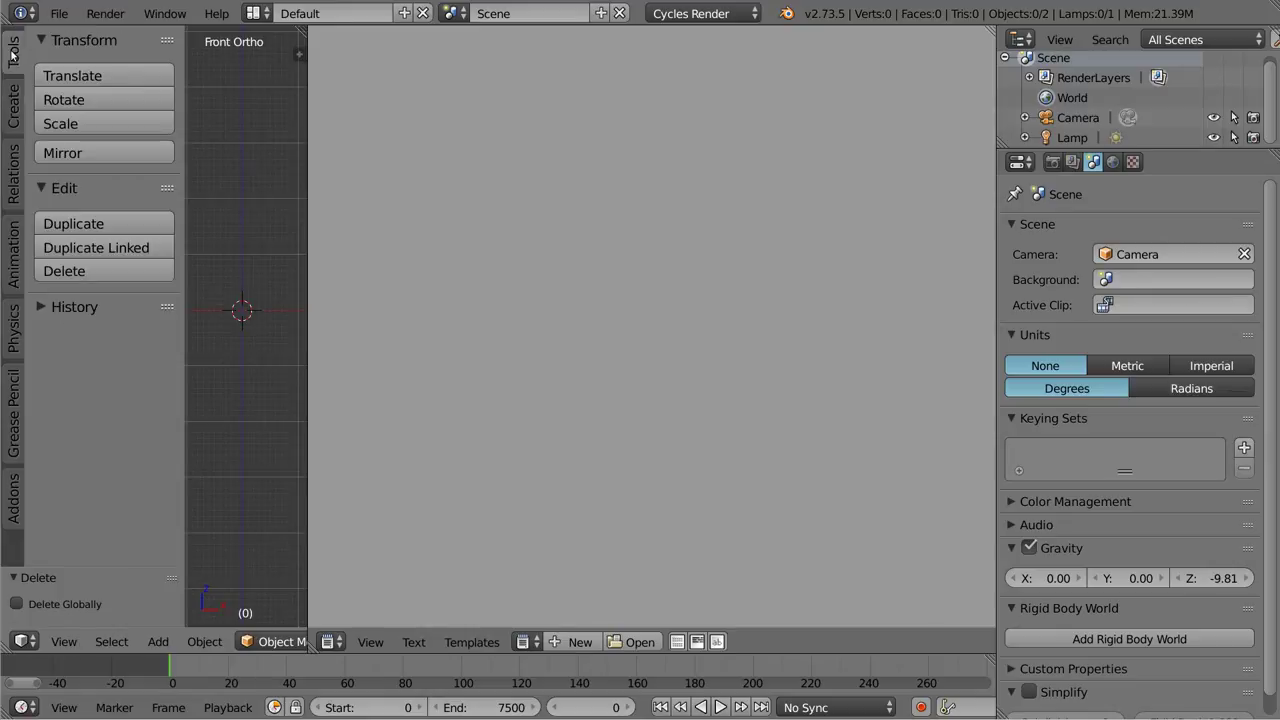
# Step: Open the Translate button's Python source in the Text Editor via Edit Source
pyautogui.rightClick(117, 77)
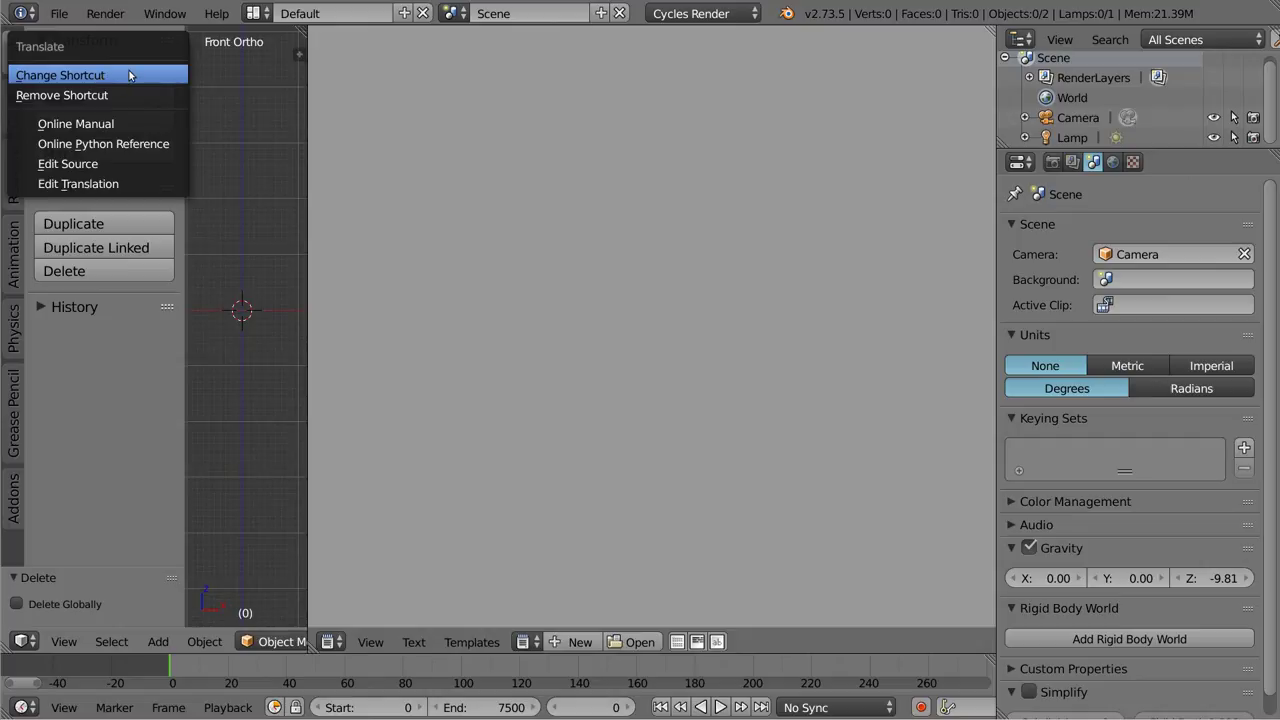
pyautogui.click(119, 164)
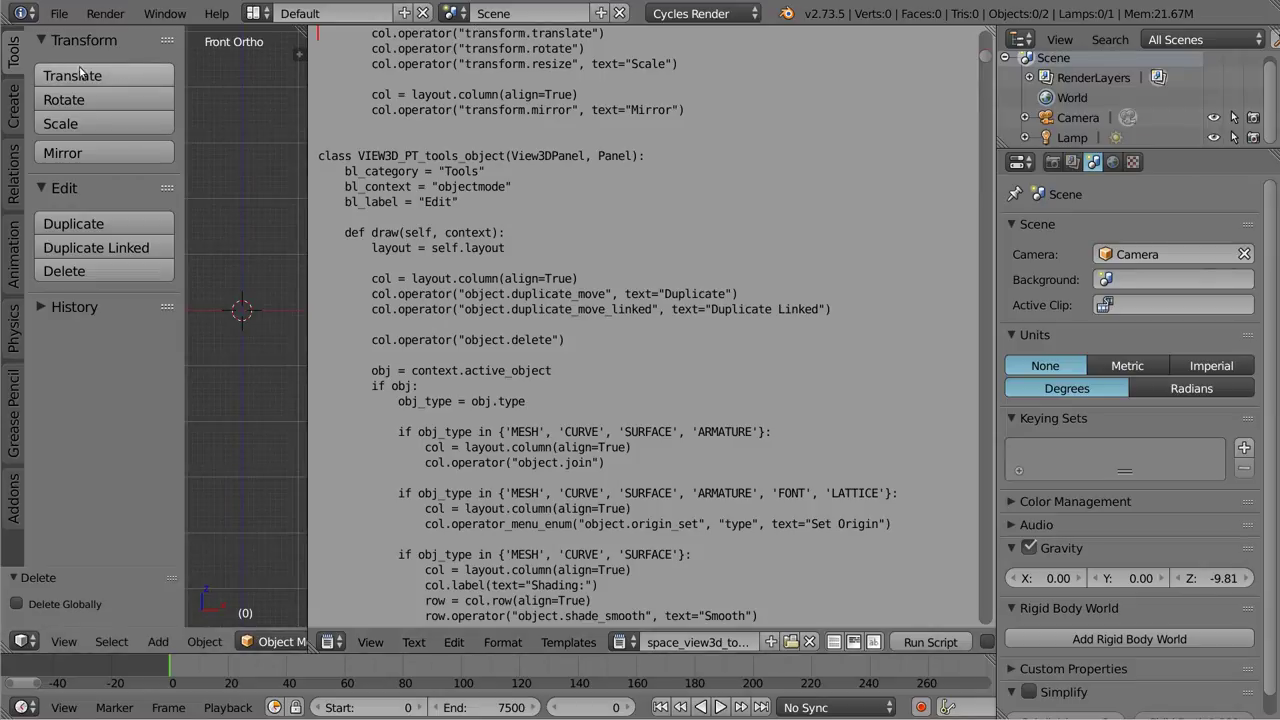
pyautogui.scroll(1, 562, 222)
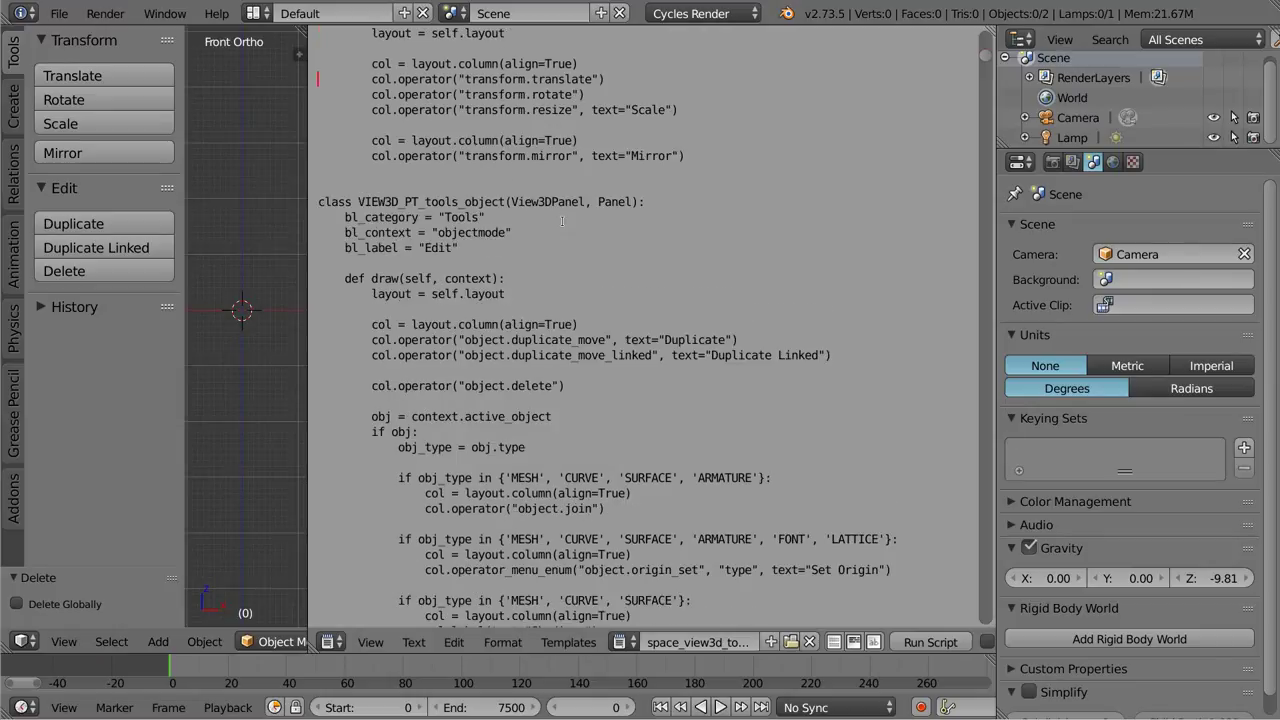
pyautogui.scroll(2, 562, 222)
# Step: Enable line numbers, syntax colouring and current-line highlight, set font size 15, and widen the editor
pyautogui.hotkey('ctrl', 'f')
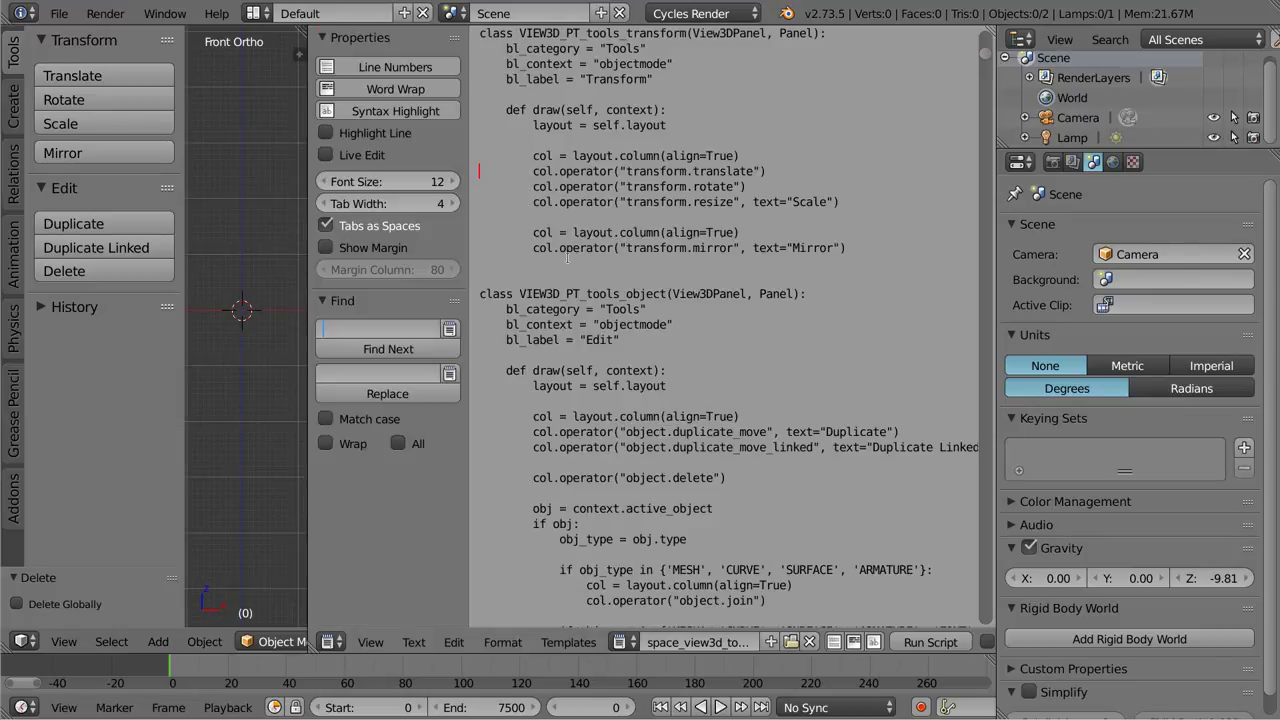
pyautogui.click(396, 89)
pyautogui.click(394, 67)
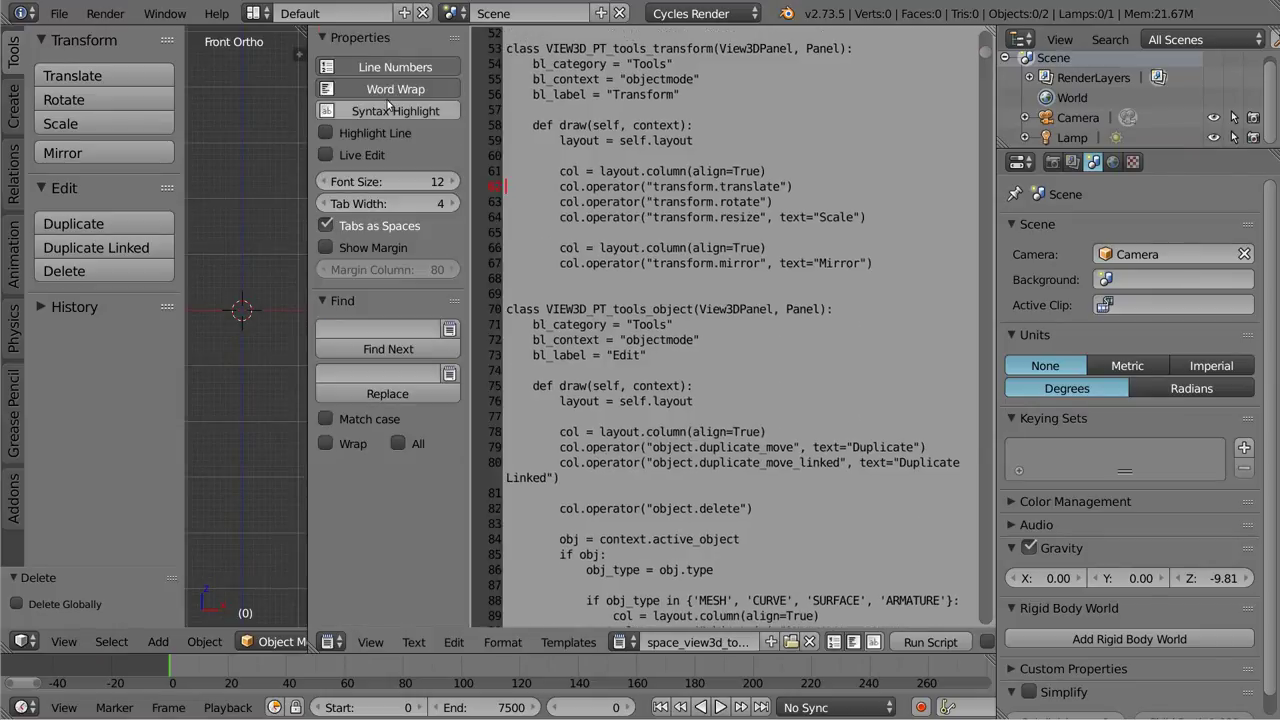
pyautogui.click(392, 111)
pyautogui.click(385, 90)
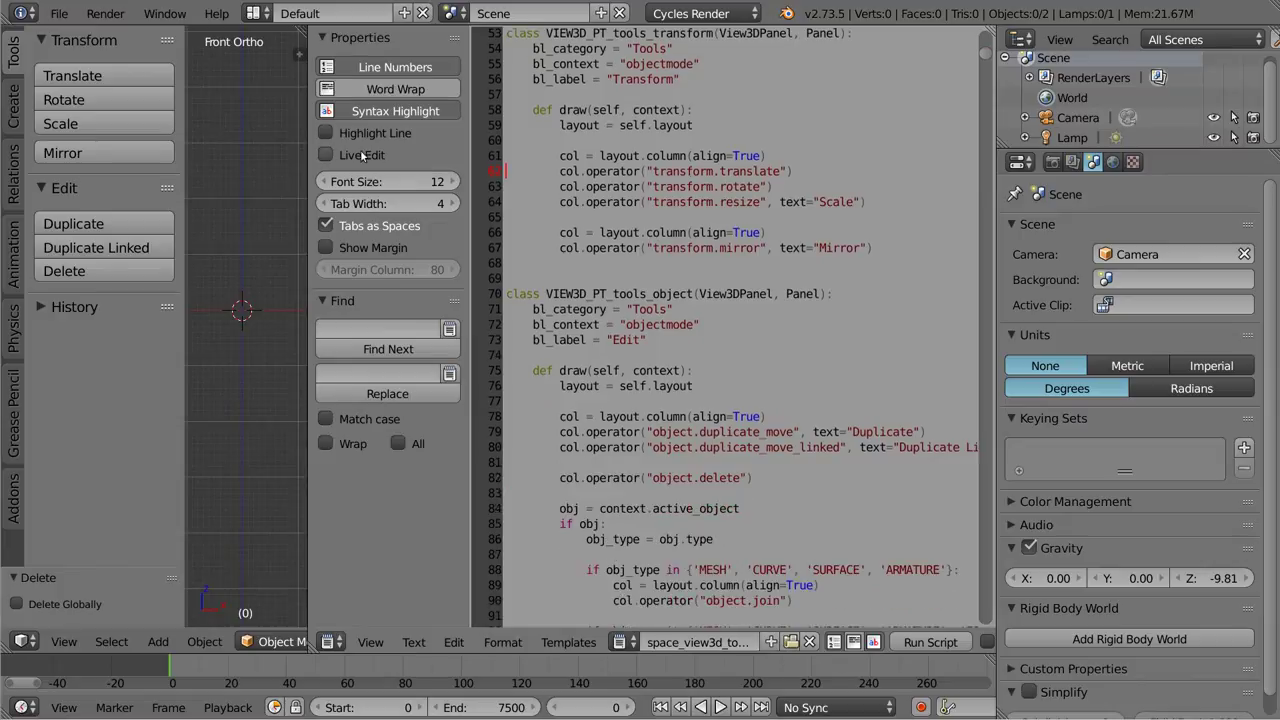
pyautogui.click(327, 134)
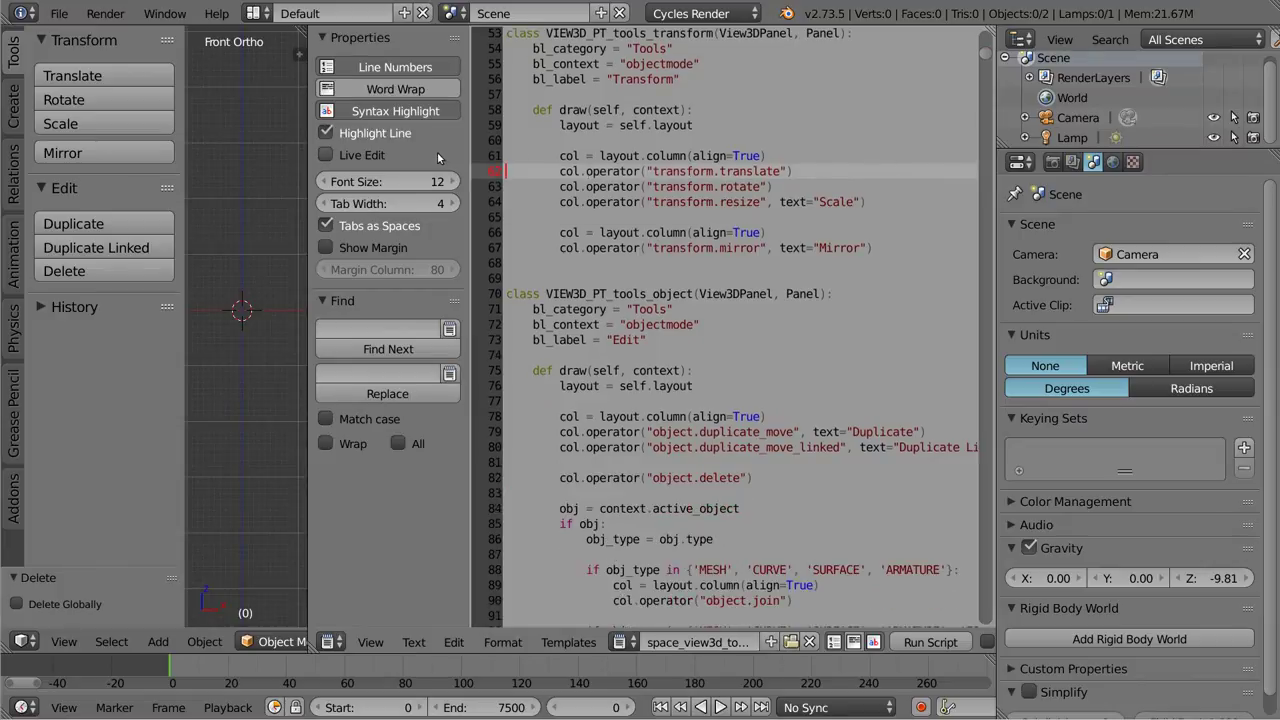
pyautogui.moveTo(407, 181); pyautogui.dragTo(437, 181)
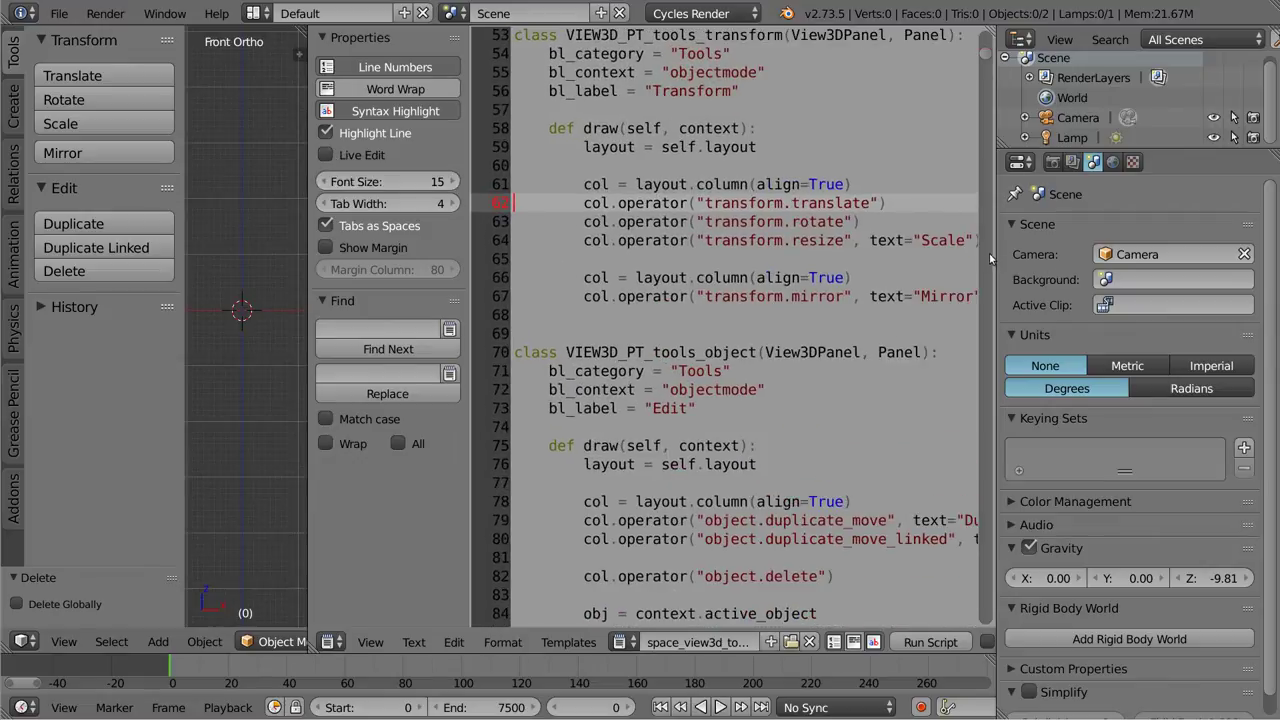
pyautogui.moveTo(994, 253); pyautogui.dragTo(1113, 253)
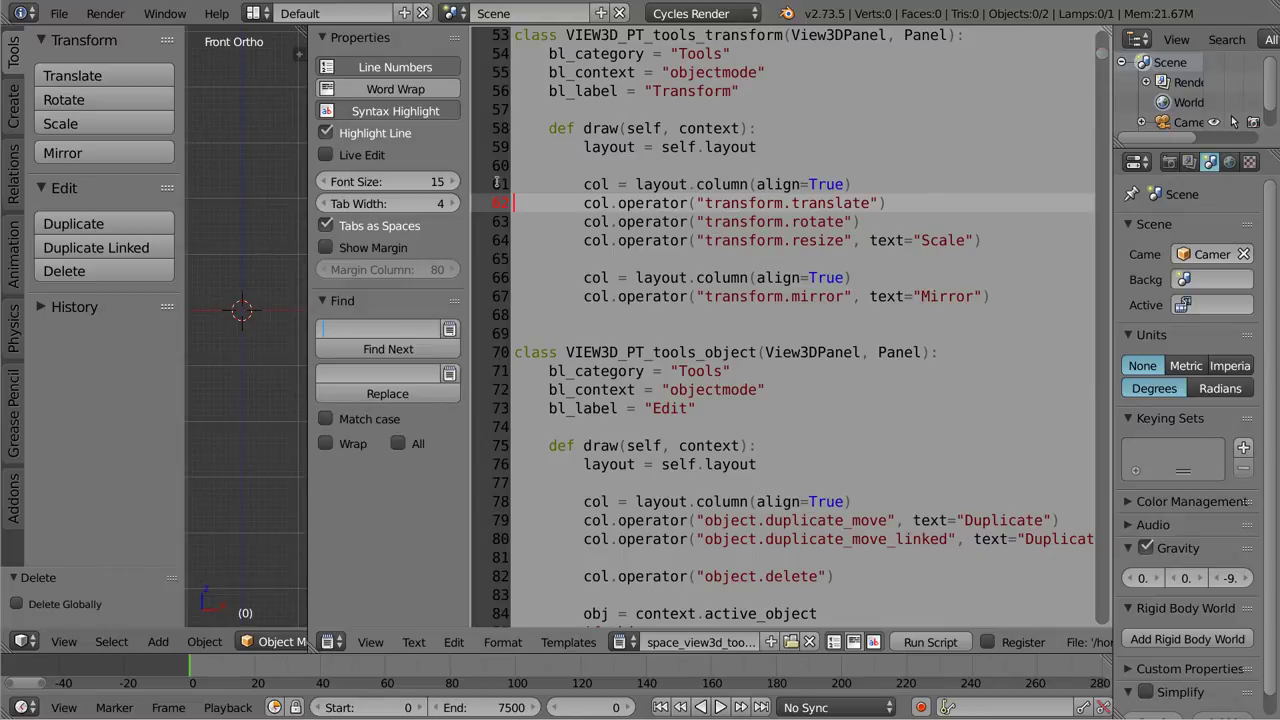
# Step: Comment out the transform.translate call on line 62 with # and run the script
pyautogui.moveTo(470, 184); pyautogui.dragTo(268, 185)
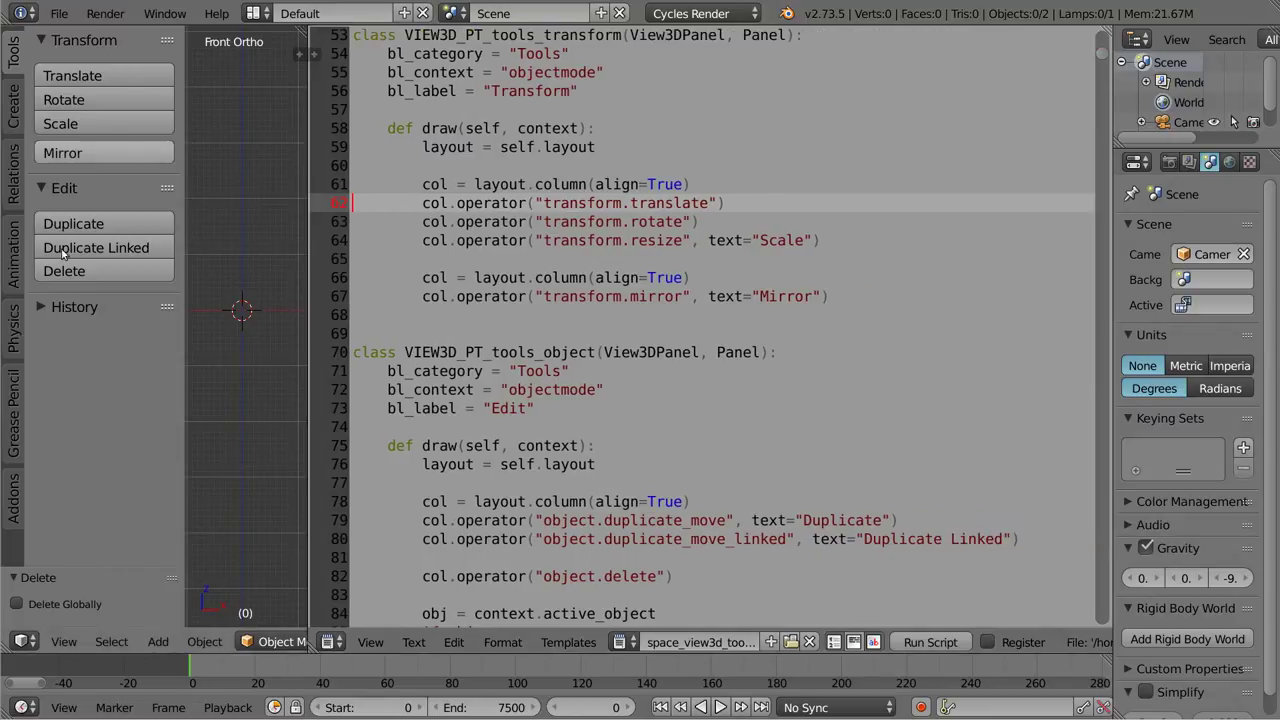
pyautogui.click(517, 203)
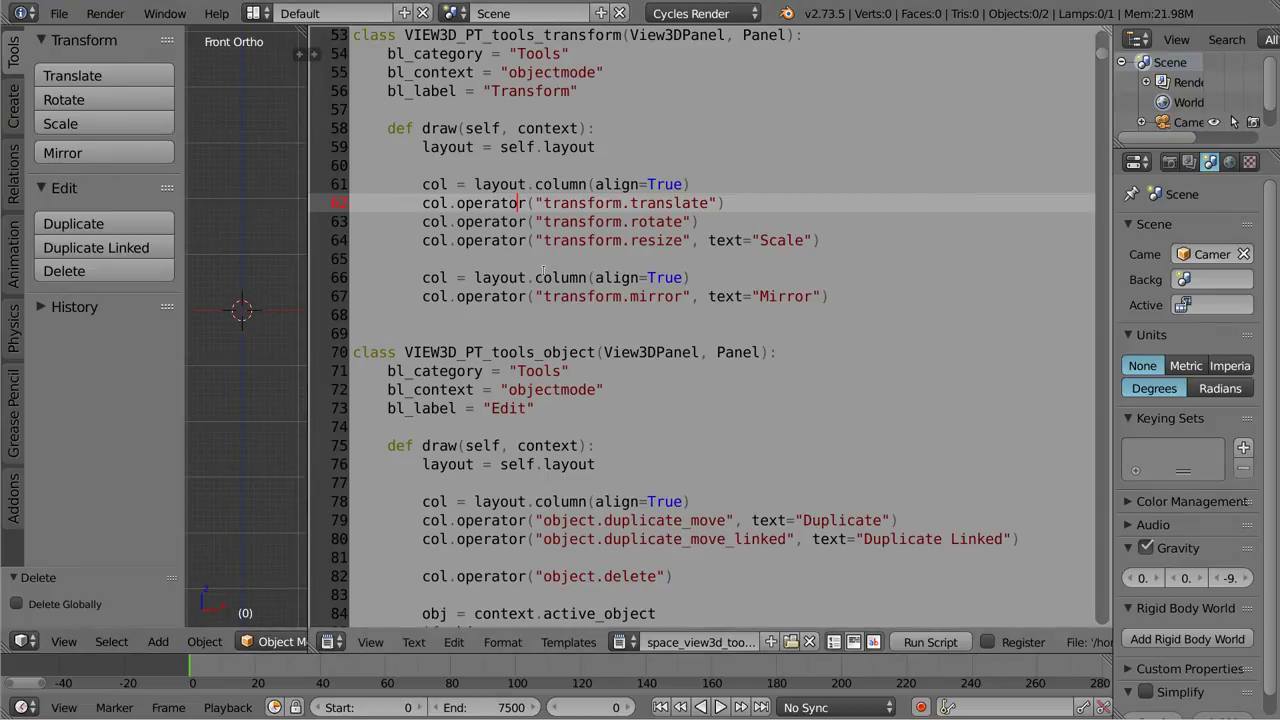
pyautogui.press('Left')
pyautogui.press('Left')
pyautogui.press('Left')
pyautogui.press('Left')
pyautogui.press('Left')
pyautogui.press('Left')
pyautogui.press('Left')
pyautogui.press('Left')
pyautogui.press('Home')
pyautogui.write('#')
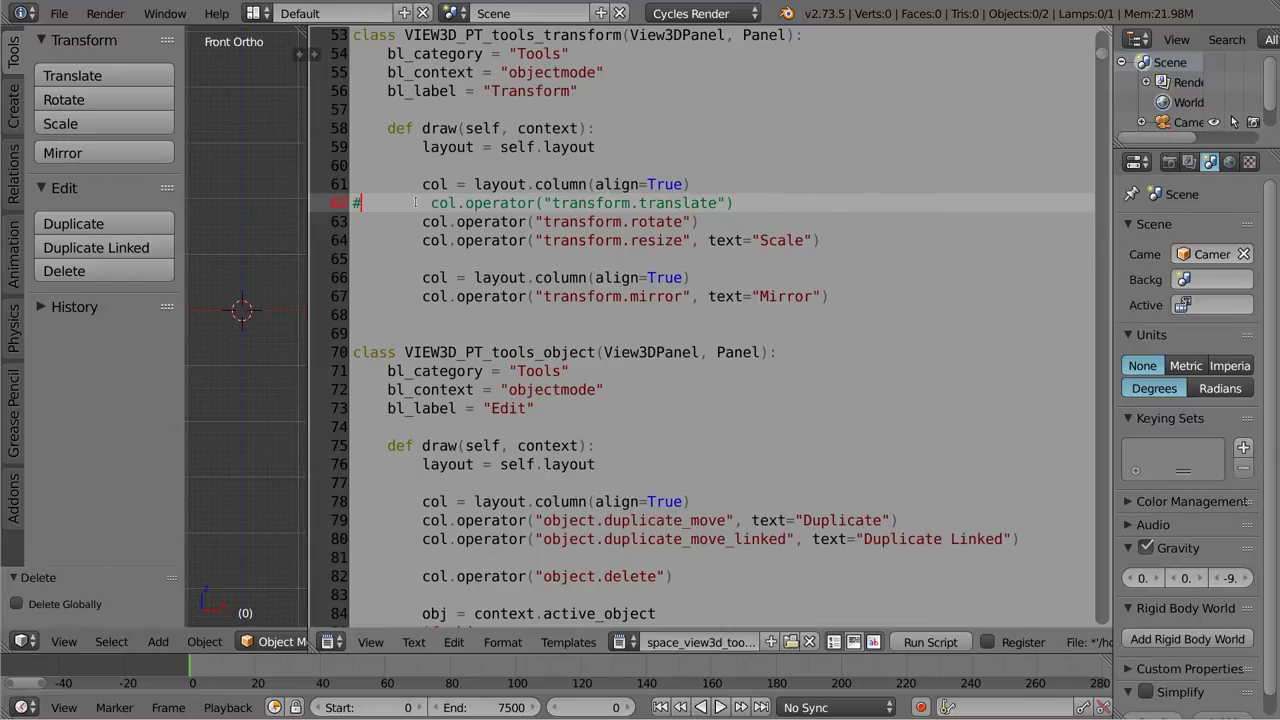
pyautogui.moveTo(353, 203); pyautogui.dragTo(800, 201)
pyautogui.click(379, 203)
pyautogui.click(813, 200)
pyautogui.click(932, 643)
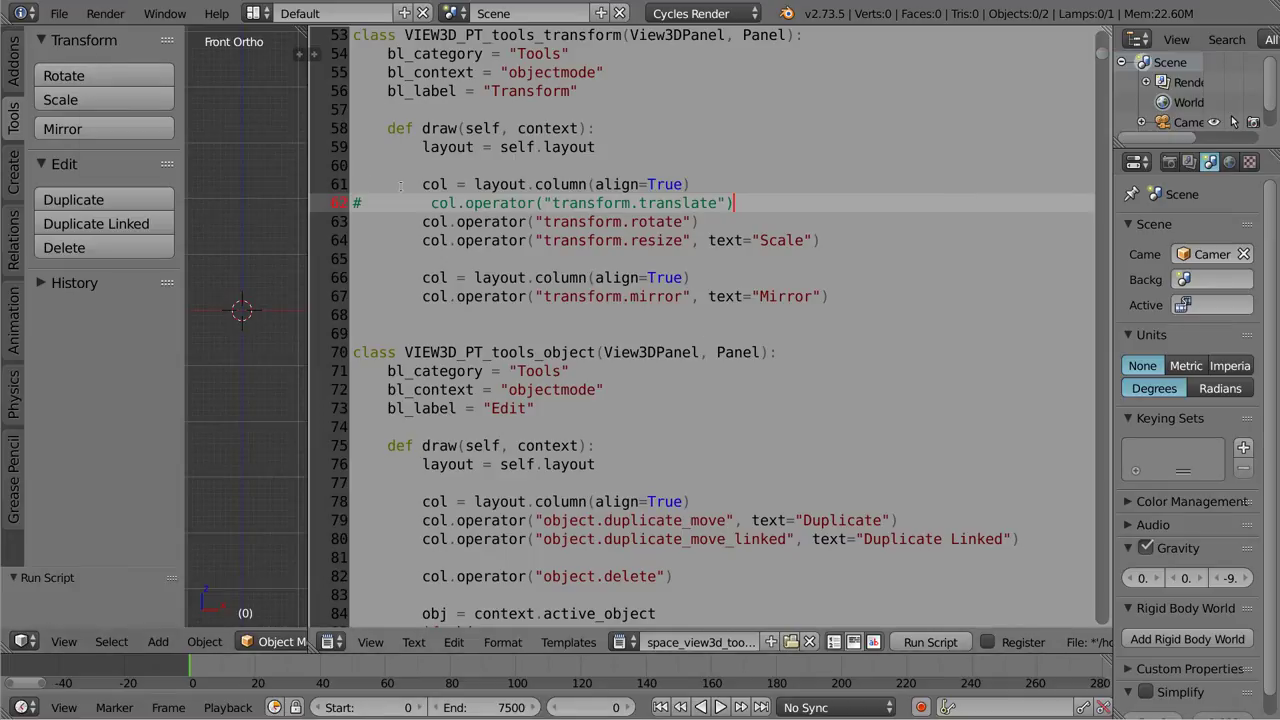
pyautogui.click(367, 202)
pyautogui.doubleClick(355, 202)
pyautogui.press('BackSpace')
pyautogui.press('End')
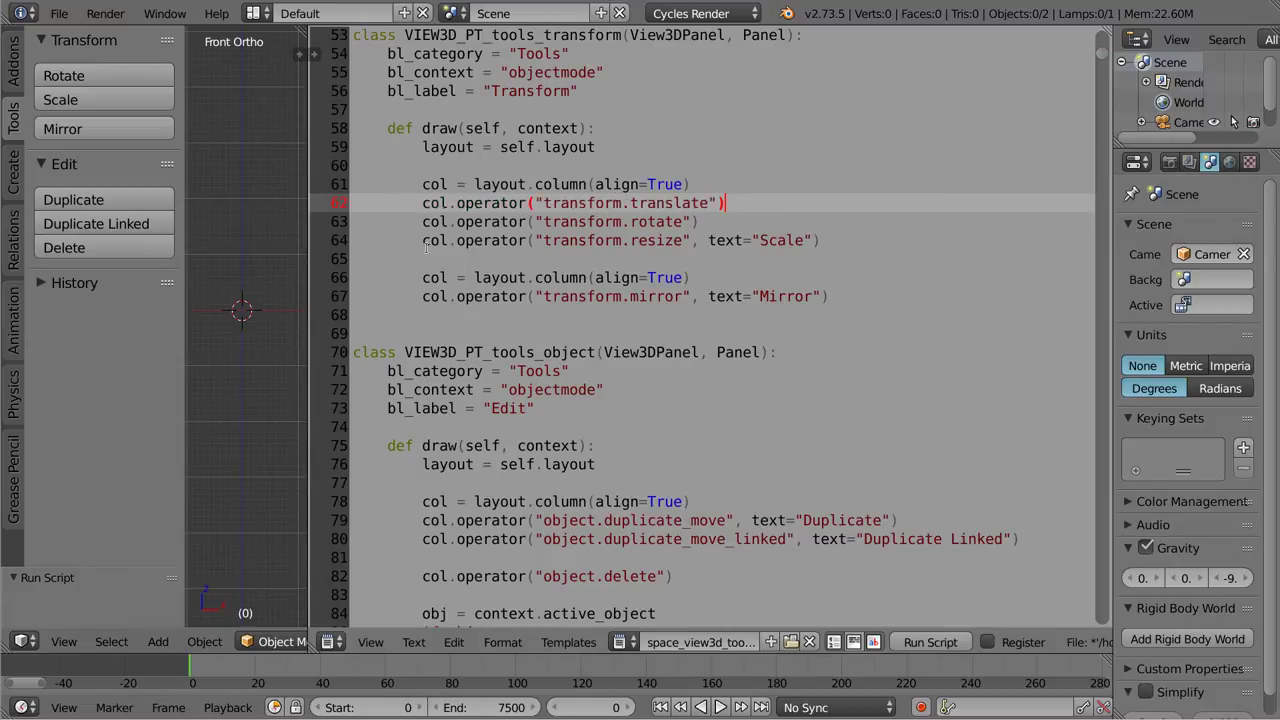
pyautogui.hotkey('shift', 'Down')
pyautogui.hotkey('shift', 'Down')
pyautogui.hotkey('shift', 'Down')
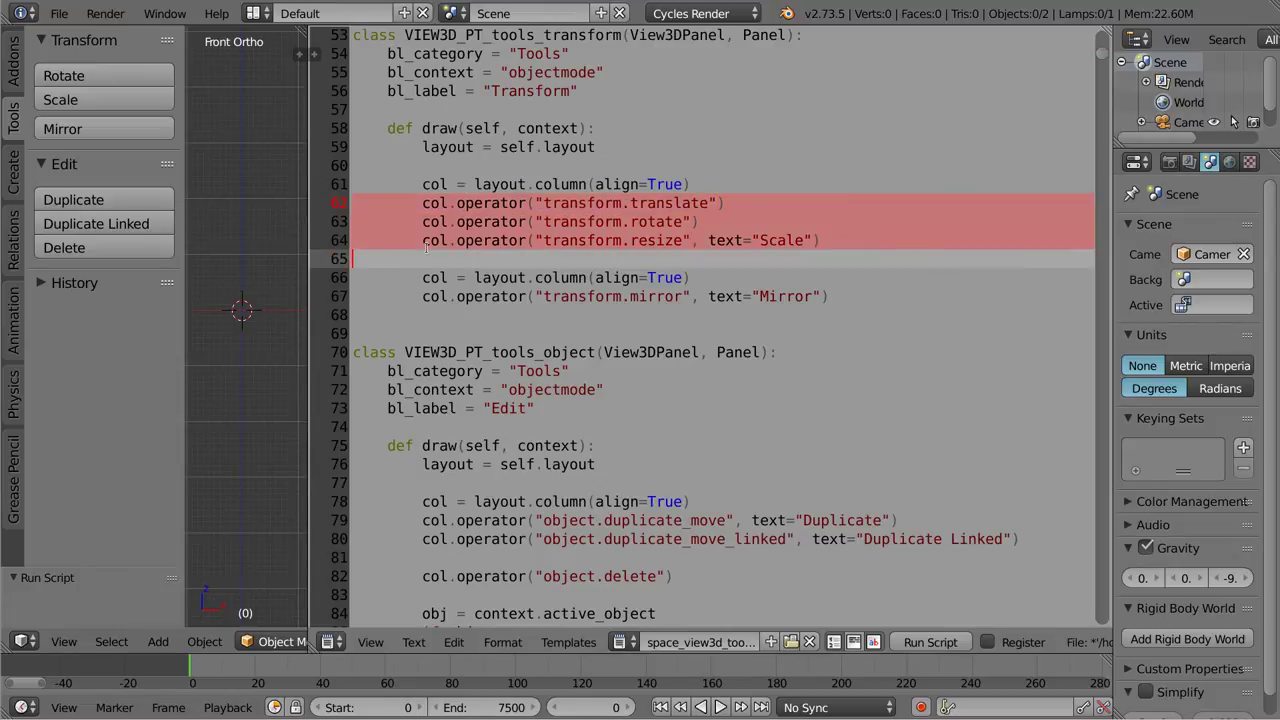
pyautogui.hotkey('shift', 'Down')
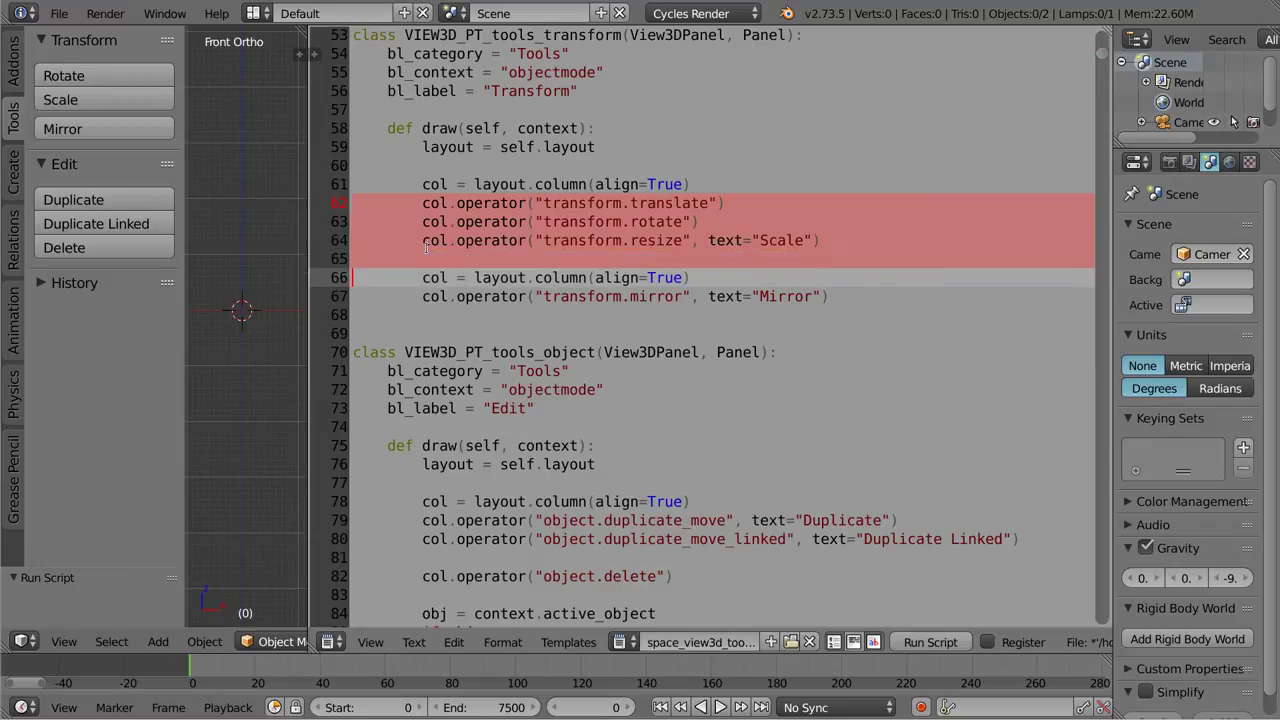
pyautogui.hotkey('shift', 'Down')
pyautogui.hotkey('shift', 'Down')
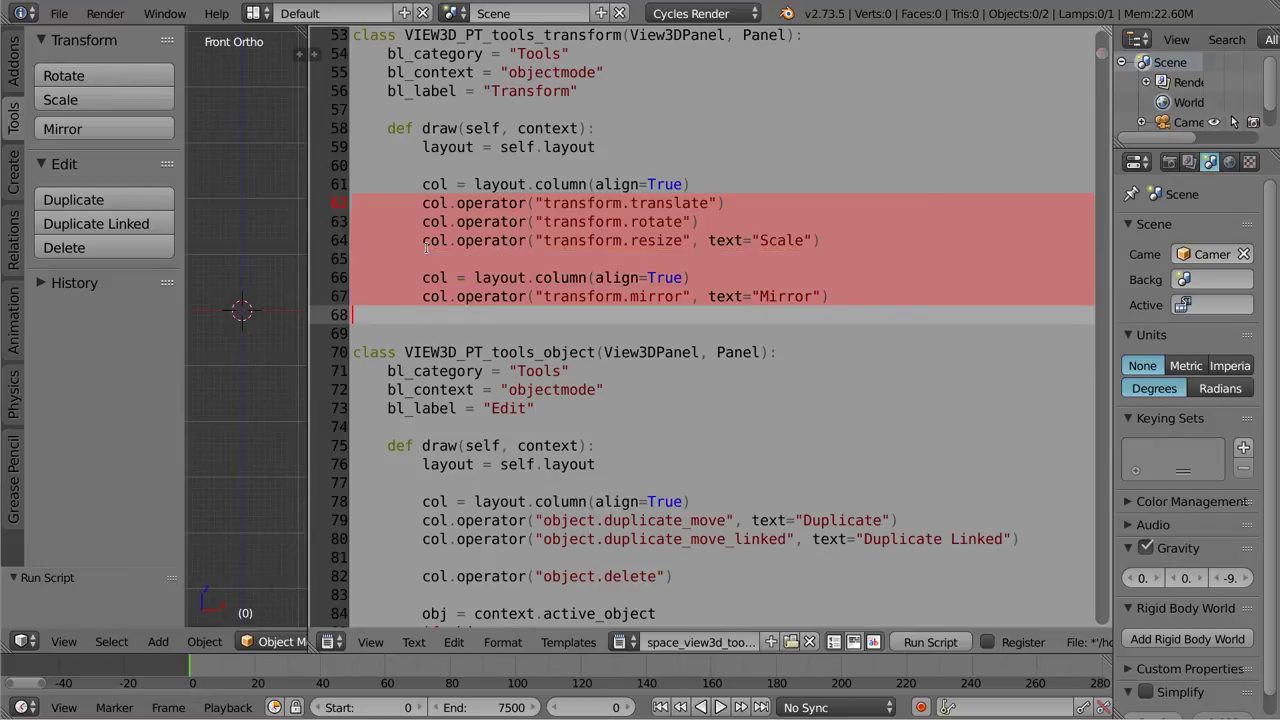
pyautogui.press('Left')
pyautogui.press('Down')
pyautogui.press('Down')
pyautogui.press('Down')
pyautogui.press('Down')
pyautogui.press('Down')
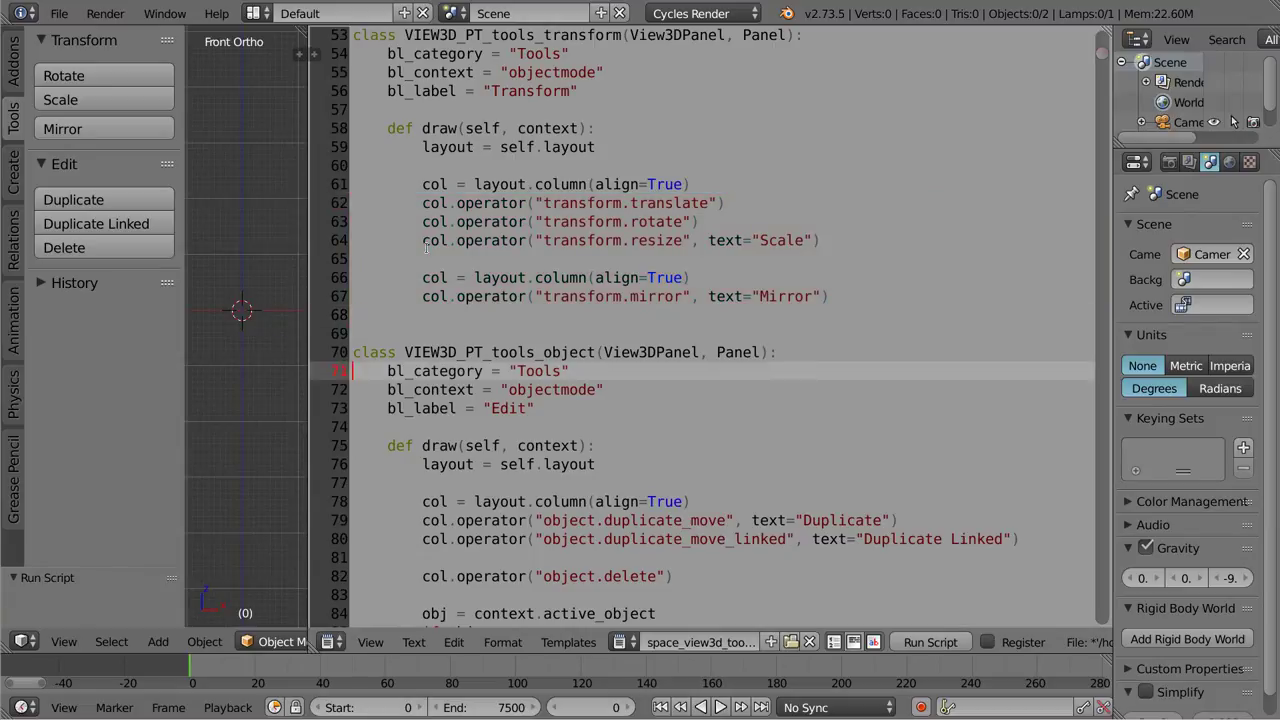
pyautogui.press('Up')
pyautogui.press('Up')
pyautogui.press('Up')
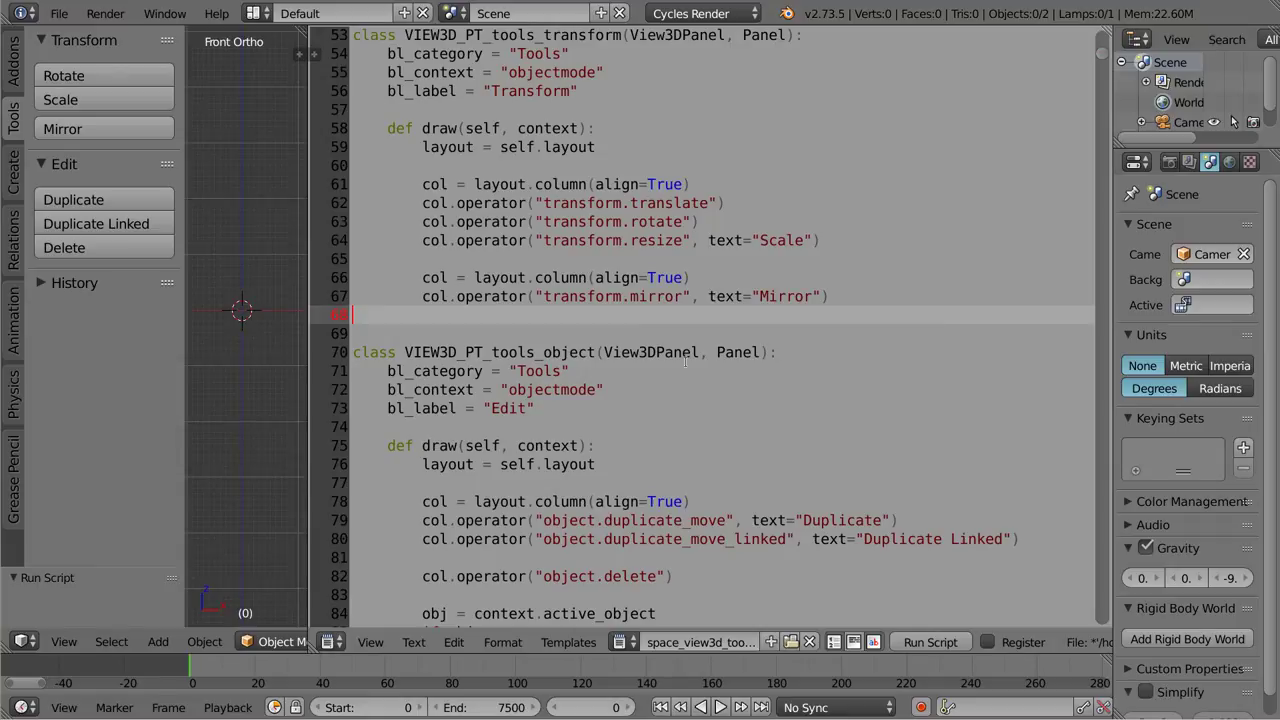
pyautogui.click(60, 14)
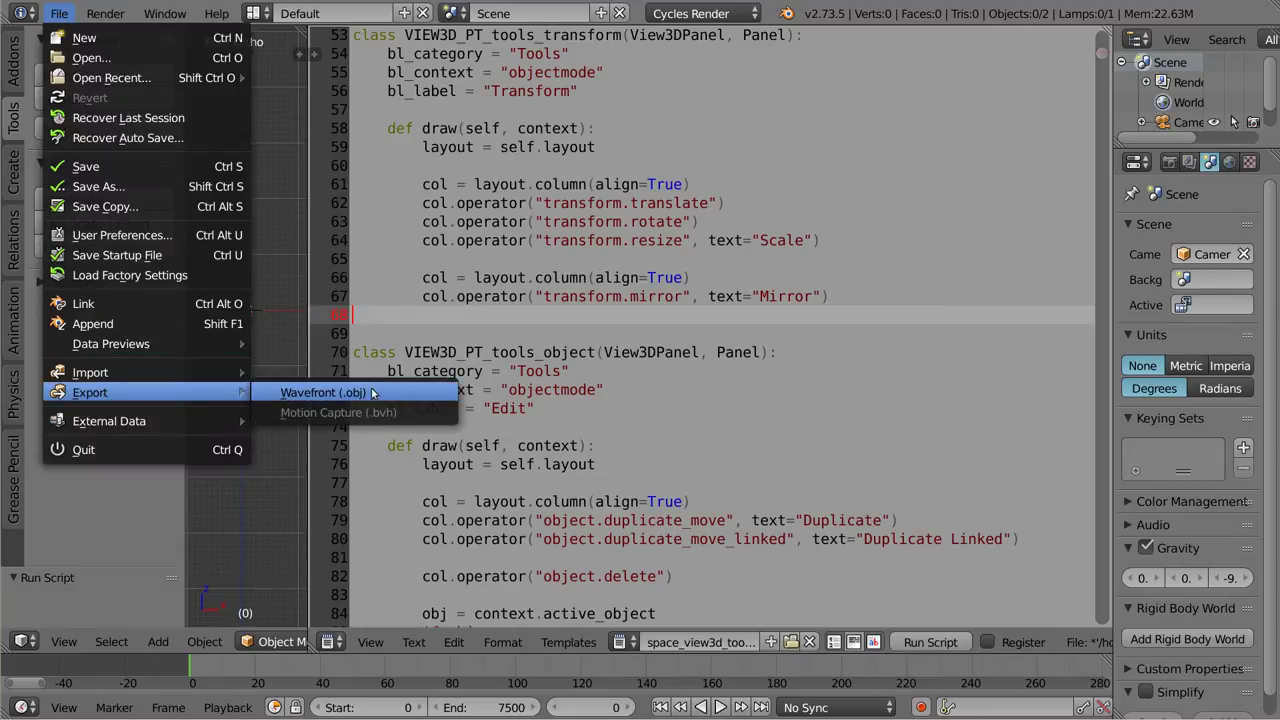
pyautogui.moveTo(90, 392)
pyautogui.click(59, 13)
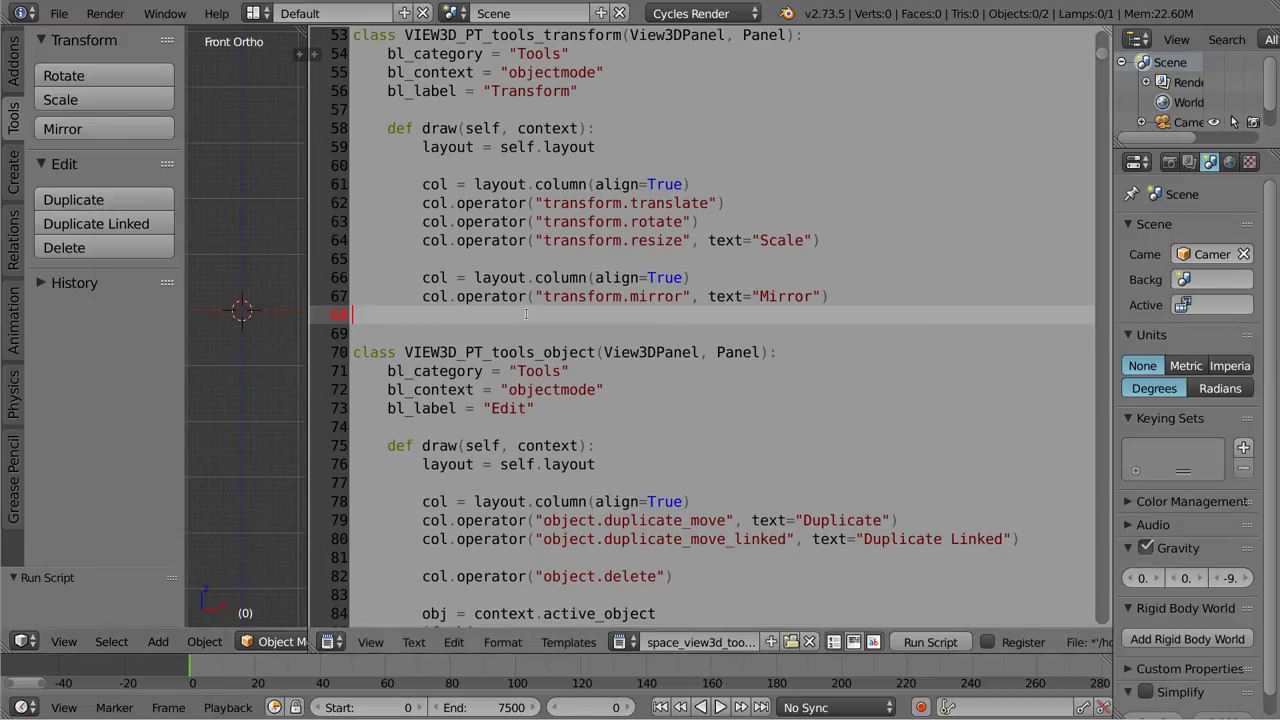
# Step: Copy the column line 66 and insert blank lines after the Mirror operator line
pyautogui.press('Up')
pyautogui.press('Up')
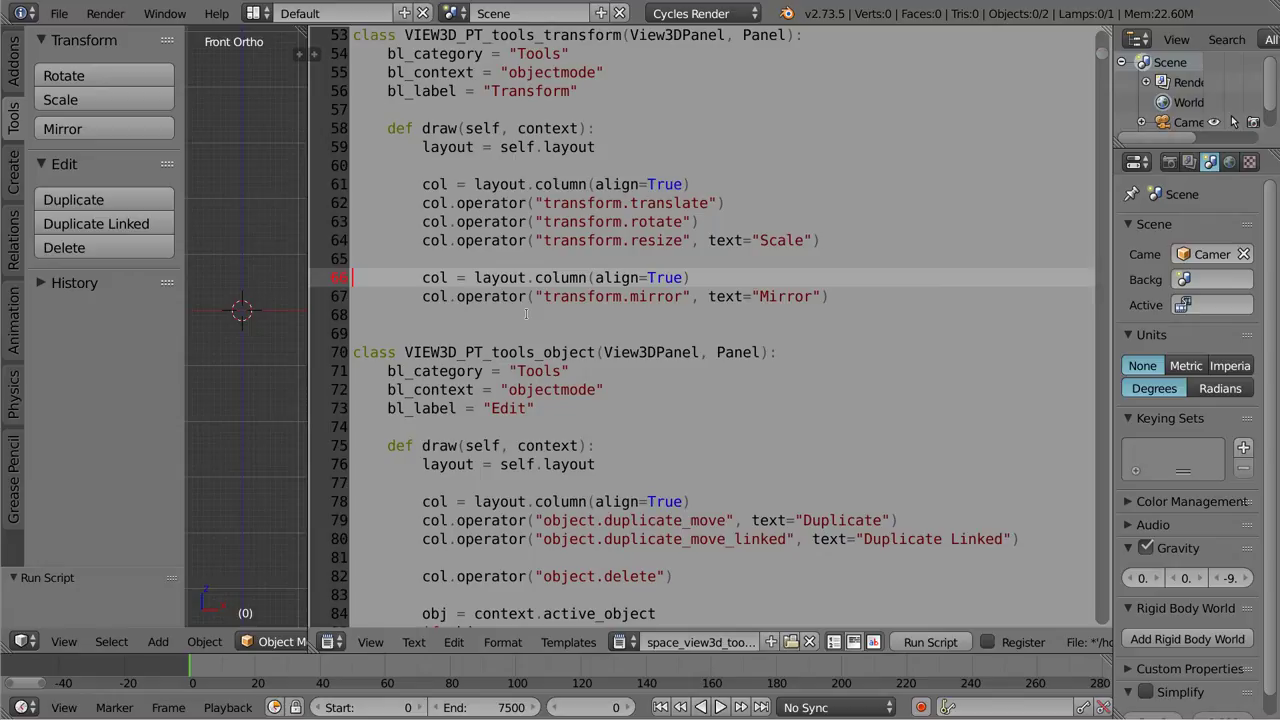
pyautogui.hotkey('shift', 'Down')
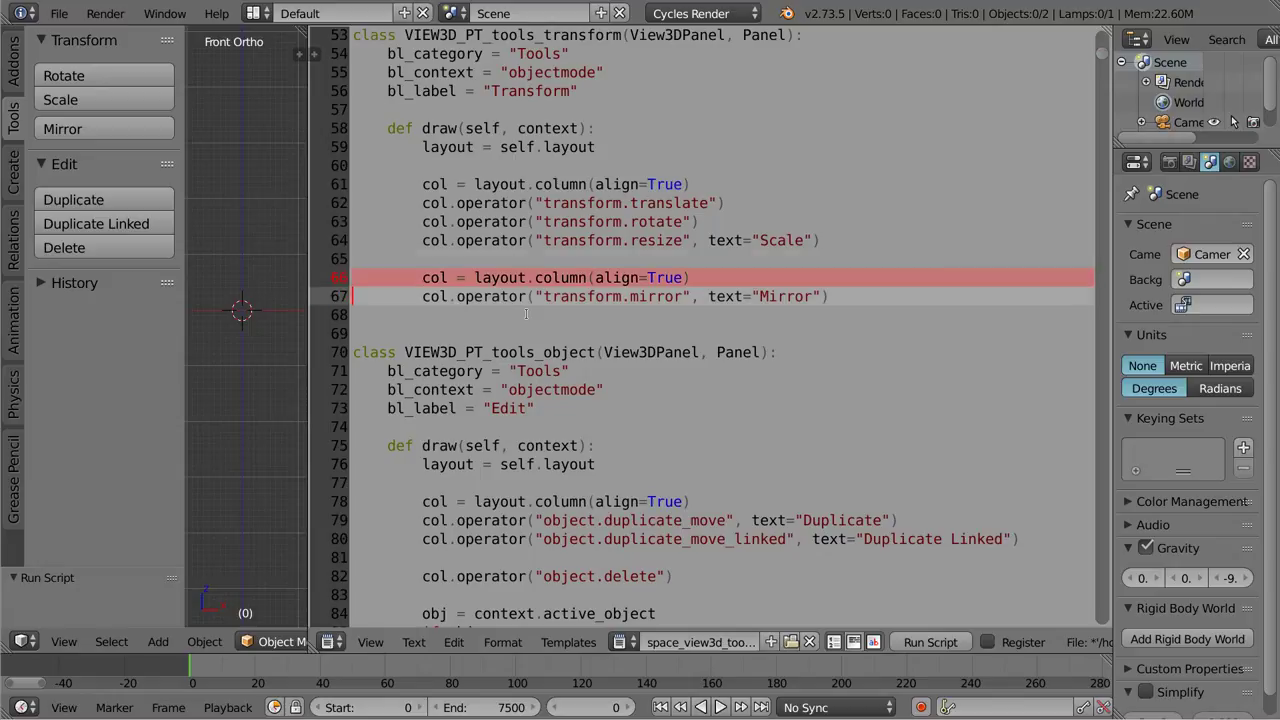
pyautogui.hotkey('shift', 'Up')
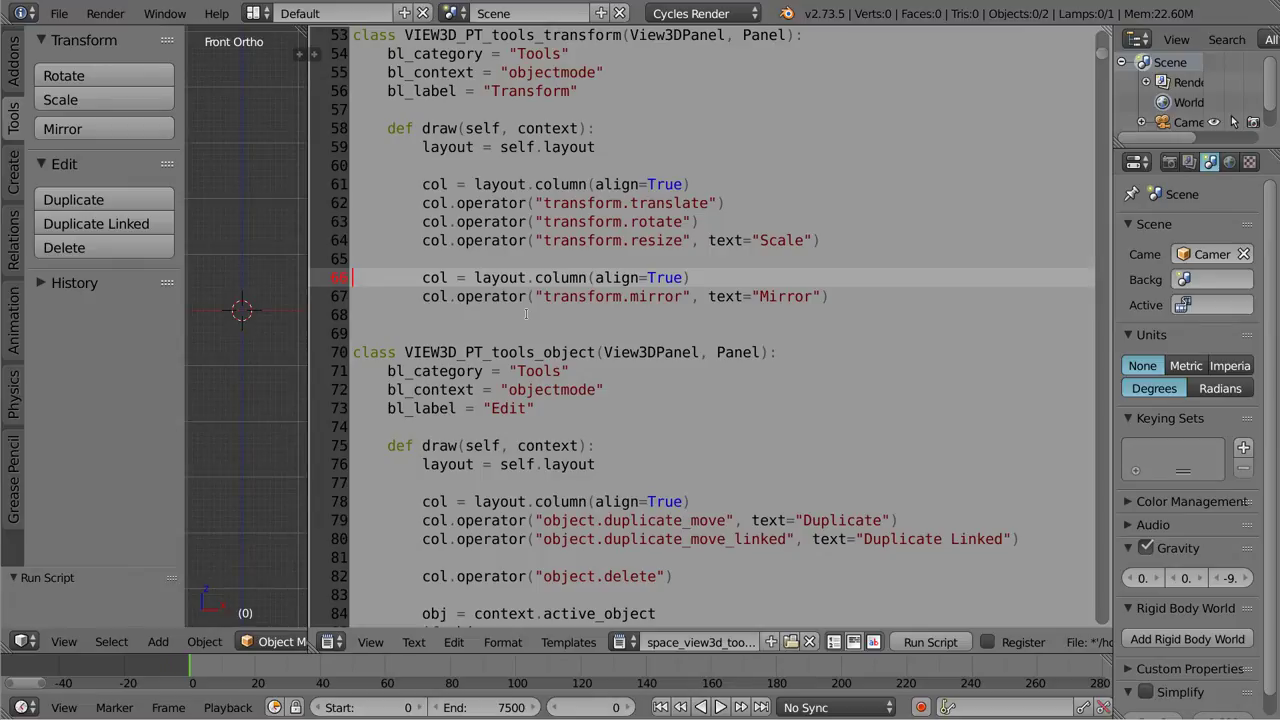
pyautogui.hotkey('shift', 'Down')
pyautogui.hotkey('ctrl', 'c')
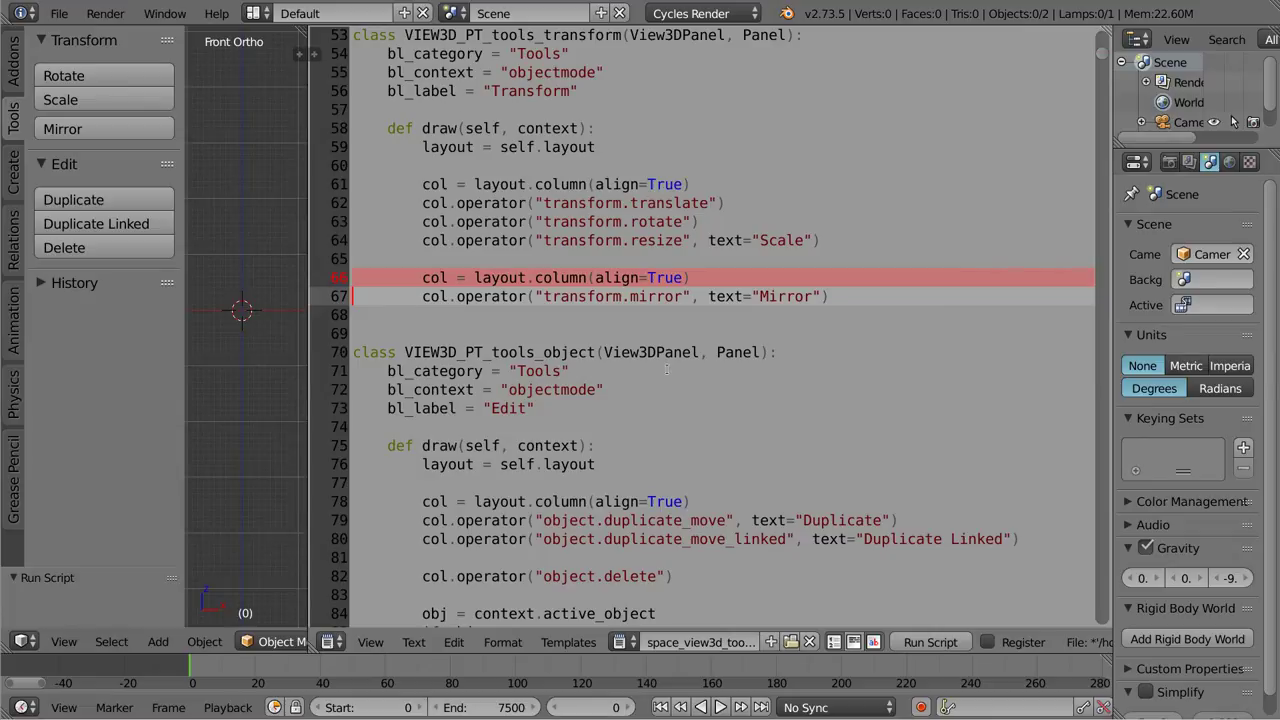
pyautogui.press('Down')
pyautogui.press('Down')
pyautogui.press('Return')
pyautogui.press('Return')
pyautogui.press('Return')
pyautogui.press('Return')
pyautogui.press('Up')
pyautogui.press('Up')
pyautogui.press('Up')
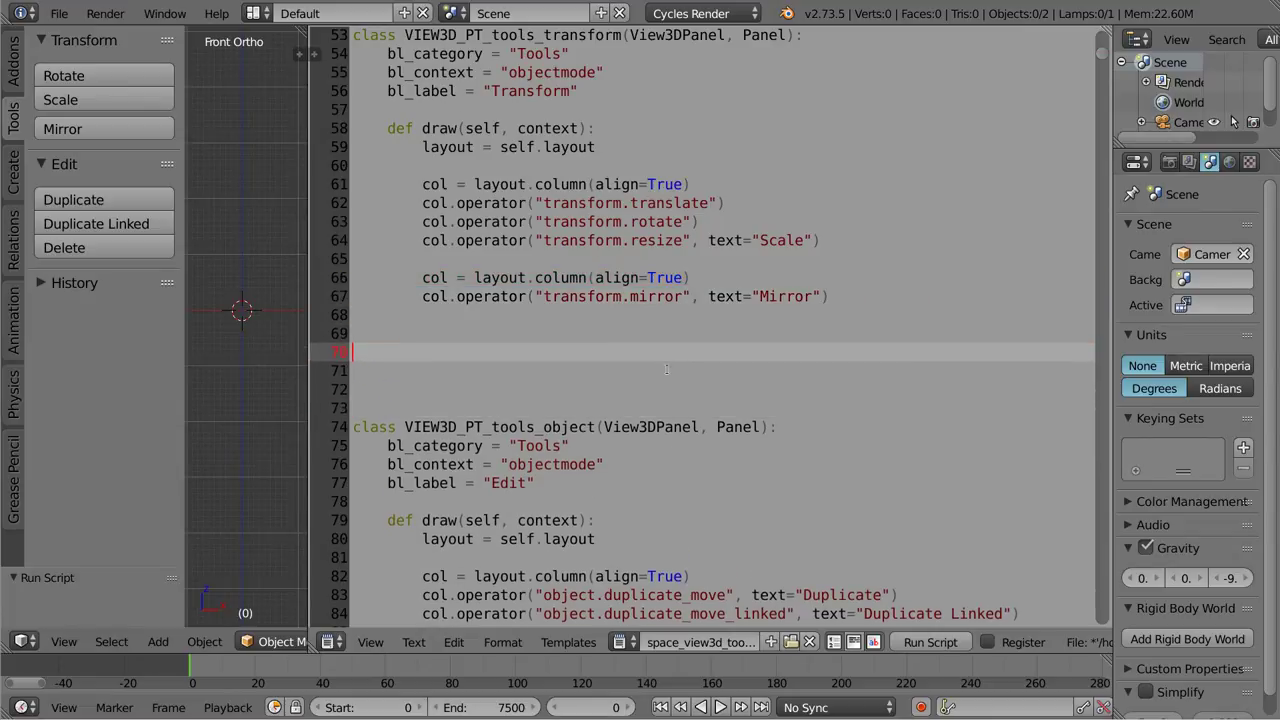
pyautogui.press('Up')
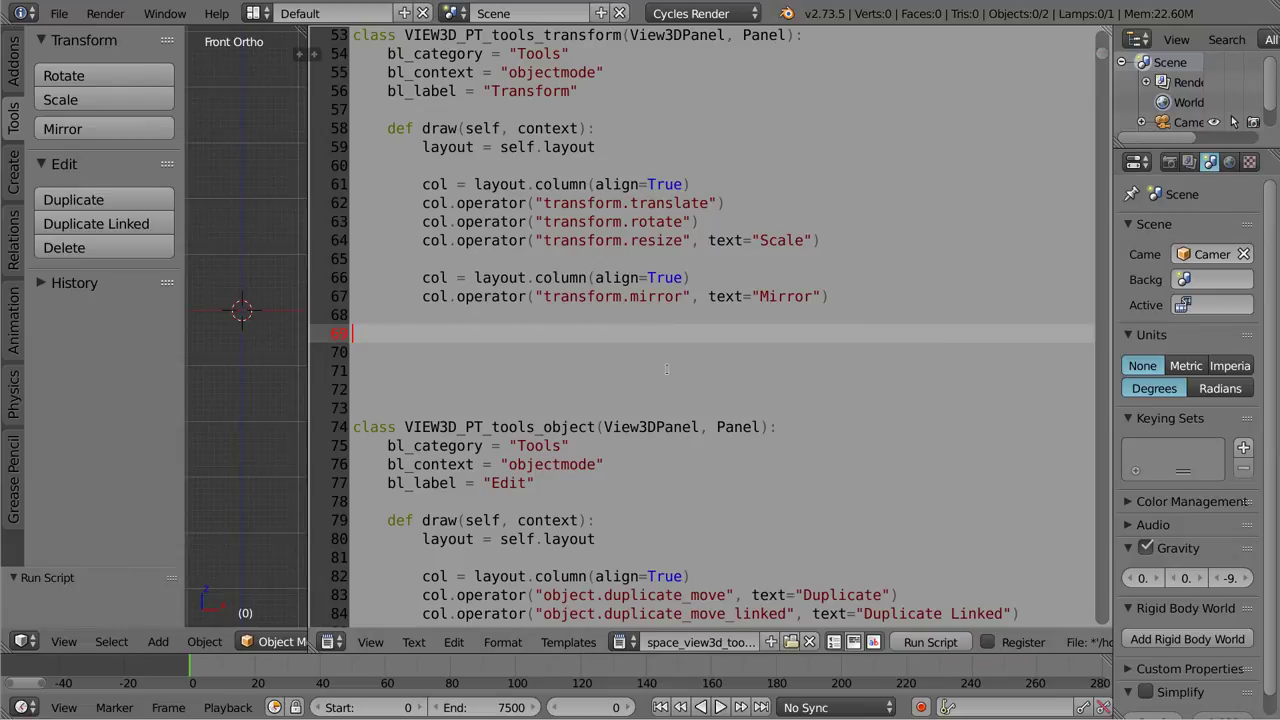
# Step: Paste col = layout.column(align=True) on line 69 and rerun the script
pyautogui.hotkey('ctrl', 'v')
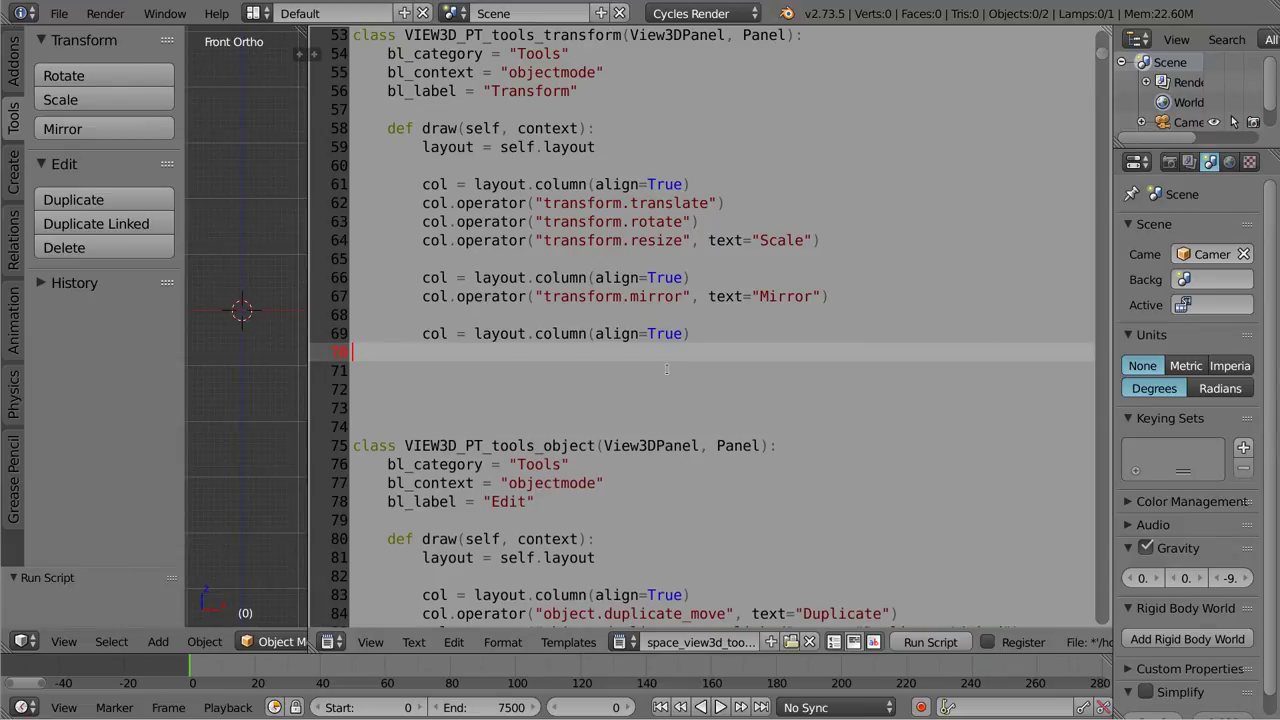
pyautogui.press('Up')
pyautogui.press('Down')
pyautogui.press('Down')
pyautogui.press('Down')
pyautogui.press('Up')
pyautogui.press('Up')
pyautogui.press('Up')
pyautogui.hotkey('ctrl', 'Left')
pyautogui.hotkey('ctrl', 'Left')
pyautogui.hotkey('ctrl', 'Left')
pyautogui.hotkey('ctrl', 'Left')
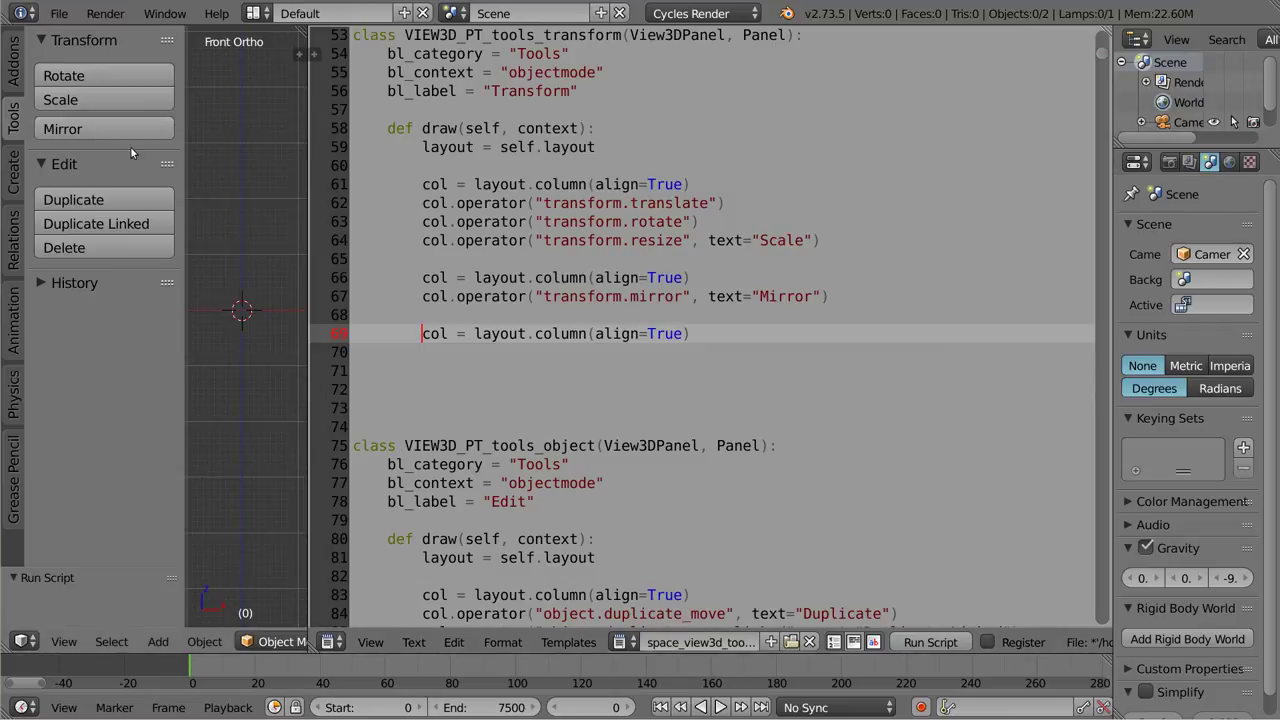
pyautogui.click(925, 643)
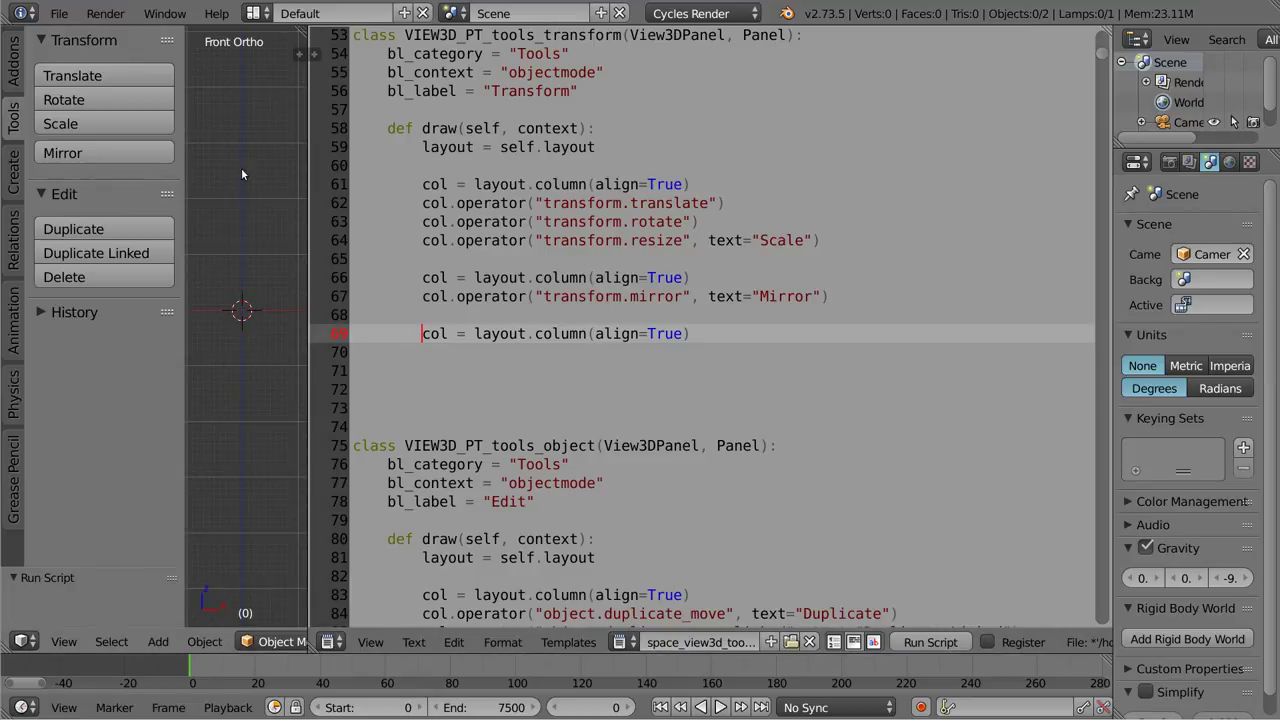
# Step: Check the File menu and inspect the transform operator lines in the script
pyautogui.click(59, 13)
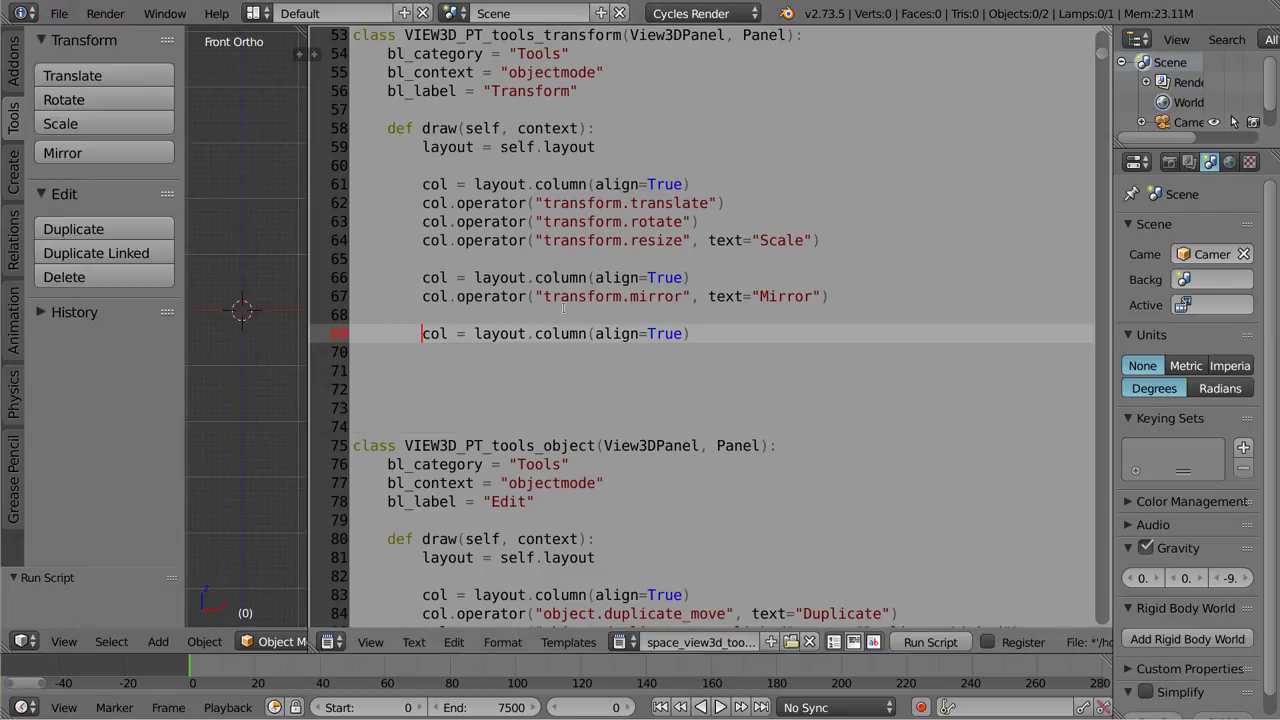
pyautogui.click(842, 296)
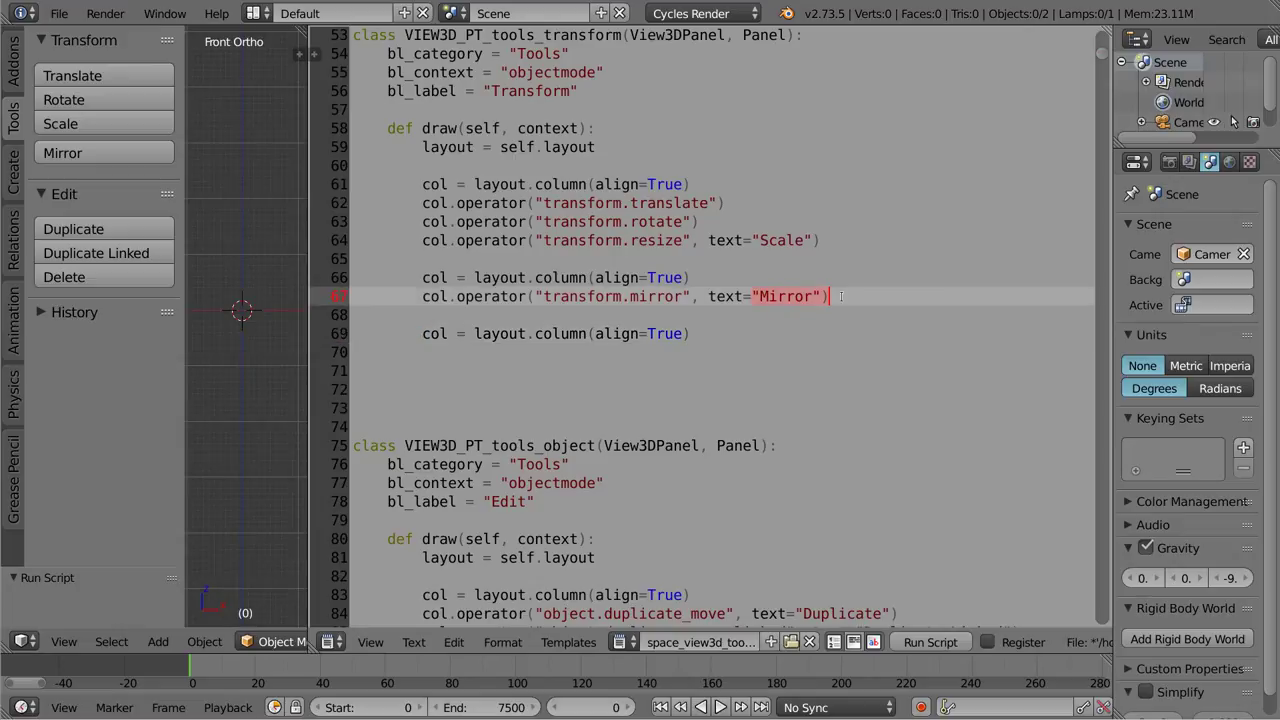
pyautogui.click(745, 241)
pyautogui.click(624, 204)
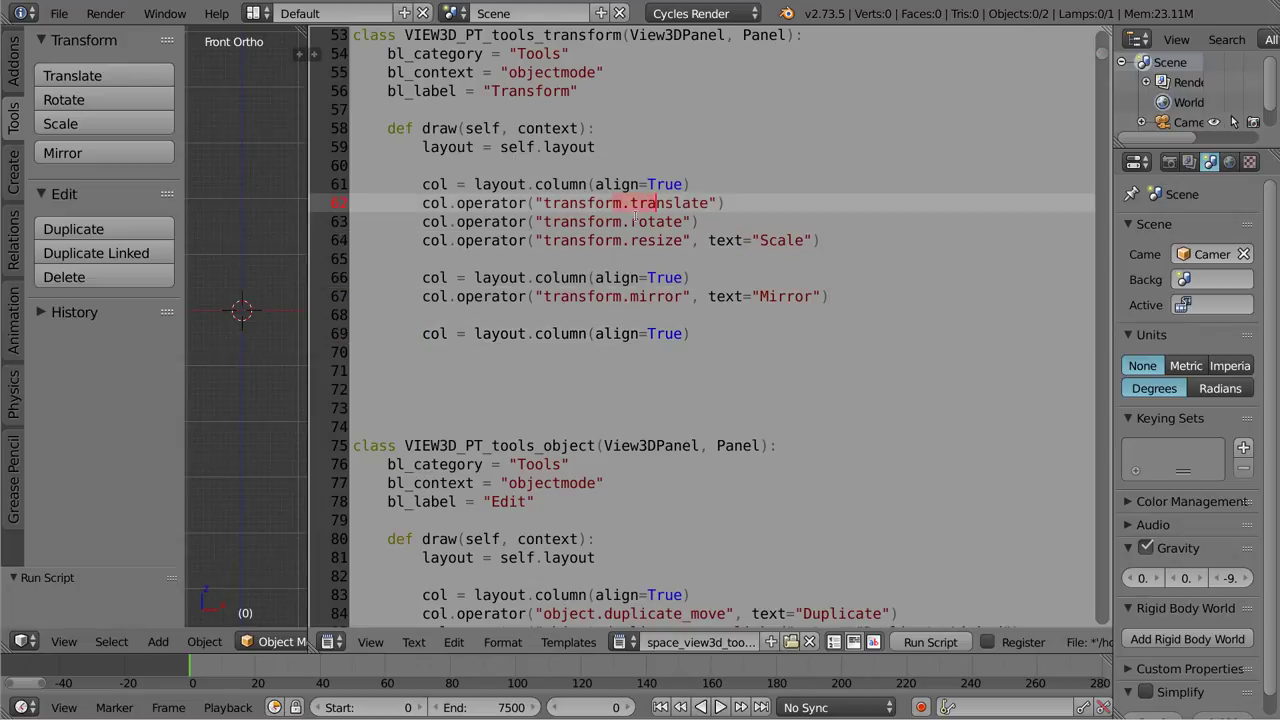
pyautogui.click(643, 221)
pyautogui.click(594, 221)
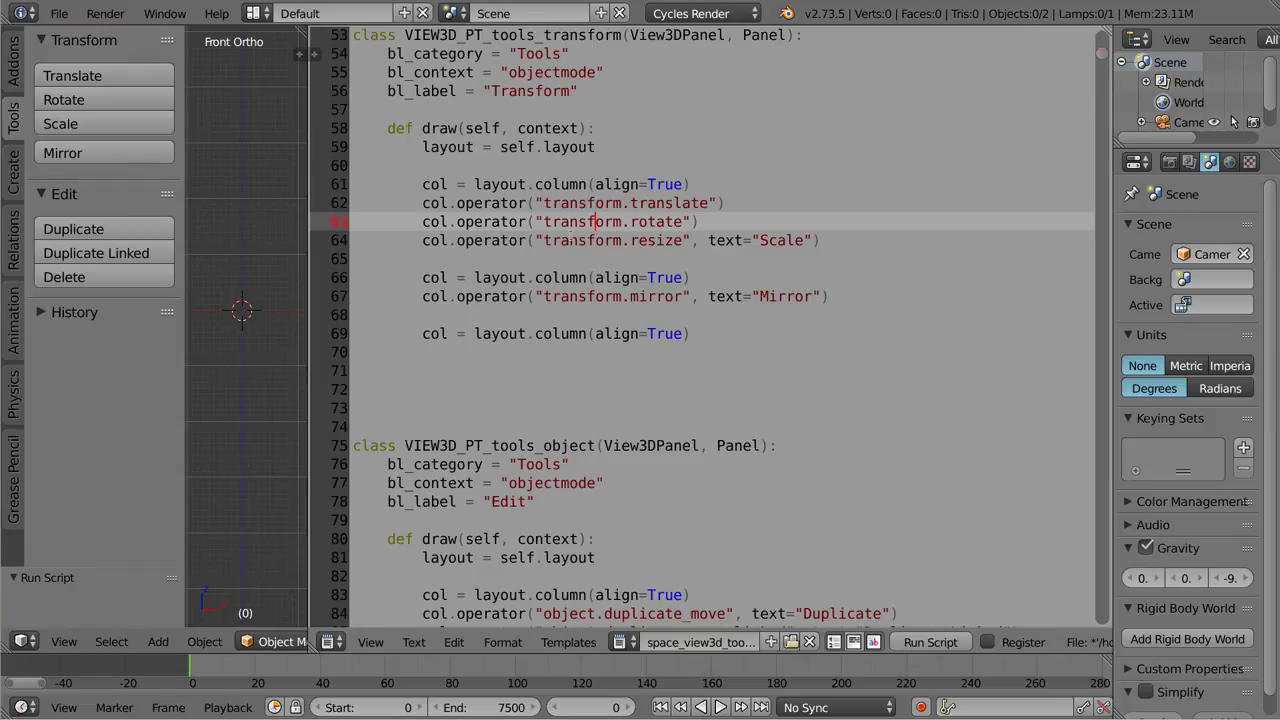
pyautogui.moveTo(500, 202); pyautogui.dragTo(700, 352)
pyautogui.click(563, 240)
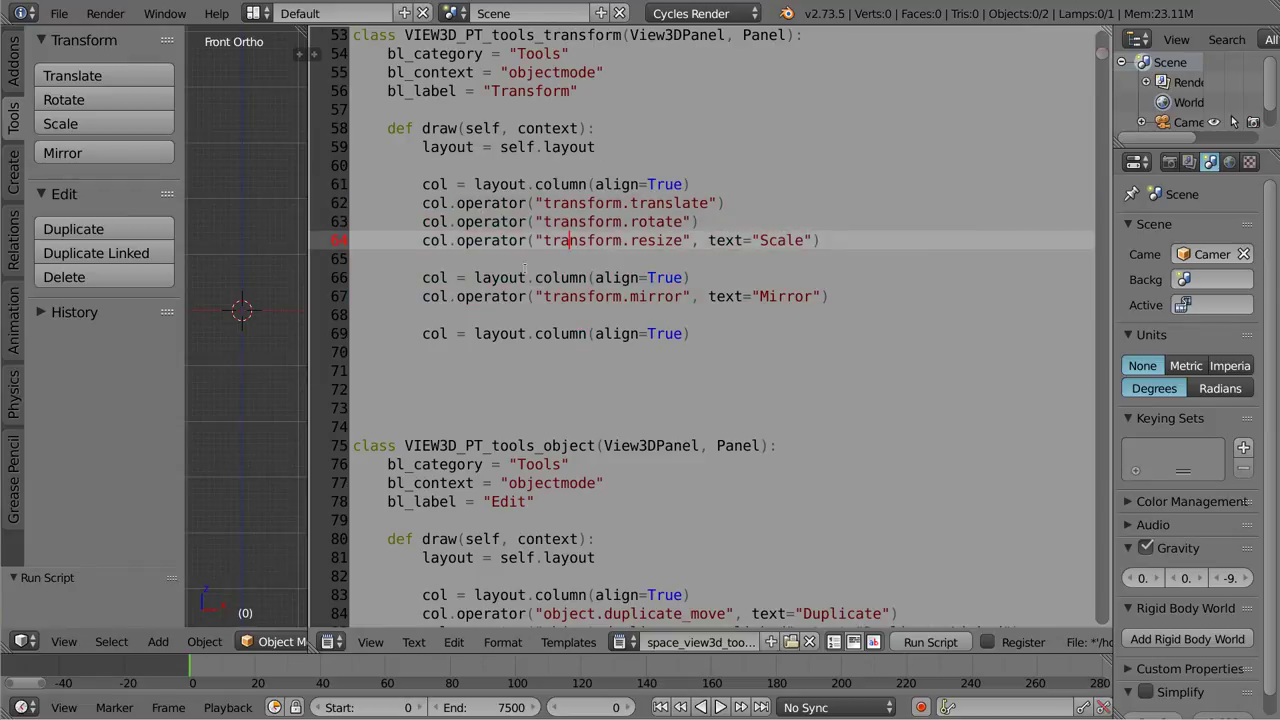
pyautogui.click(456, 203)
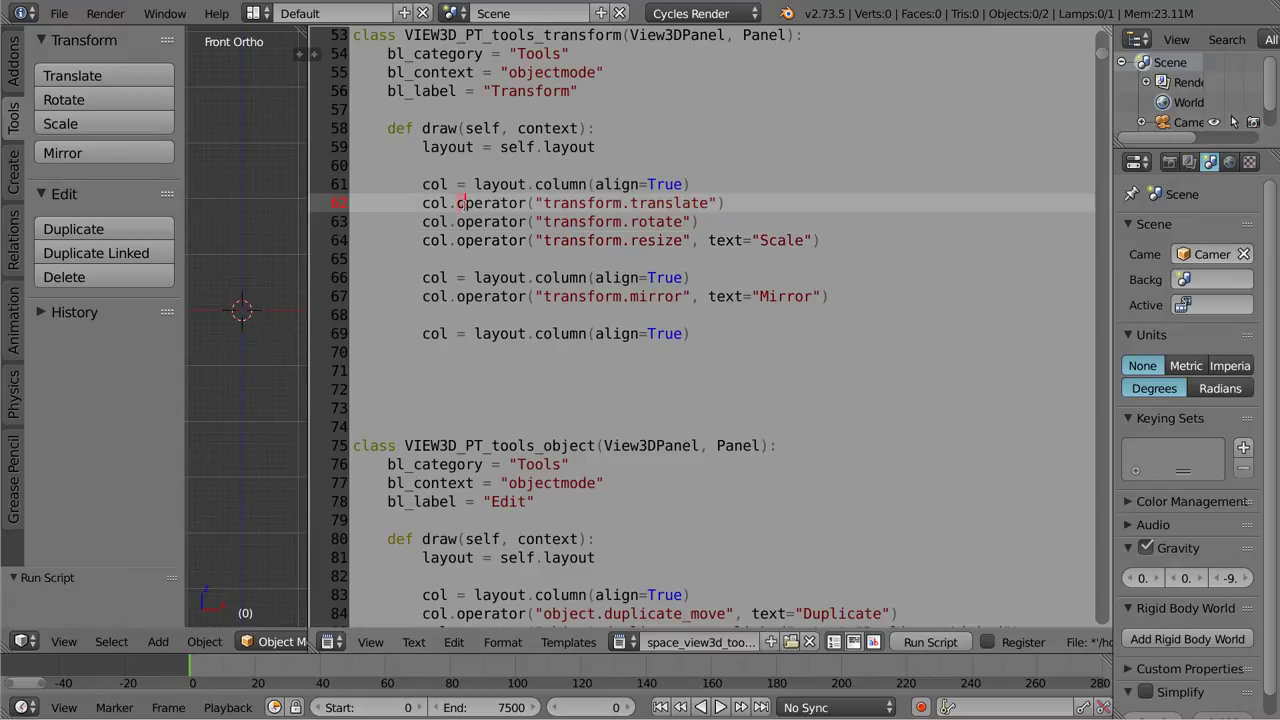
pyautogui.moveTo(421, 333); pyautogui.dragTo(449, 332)
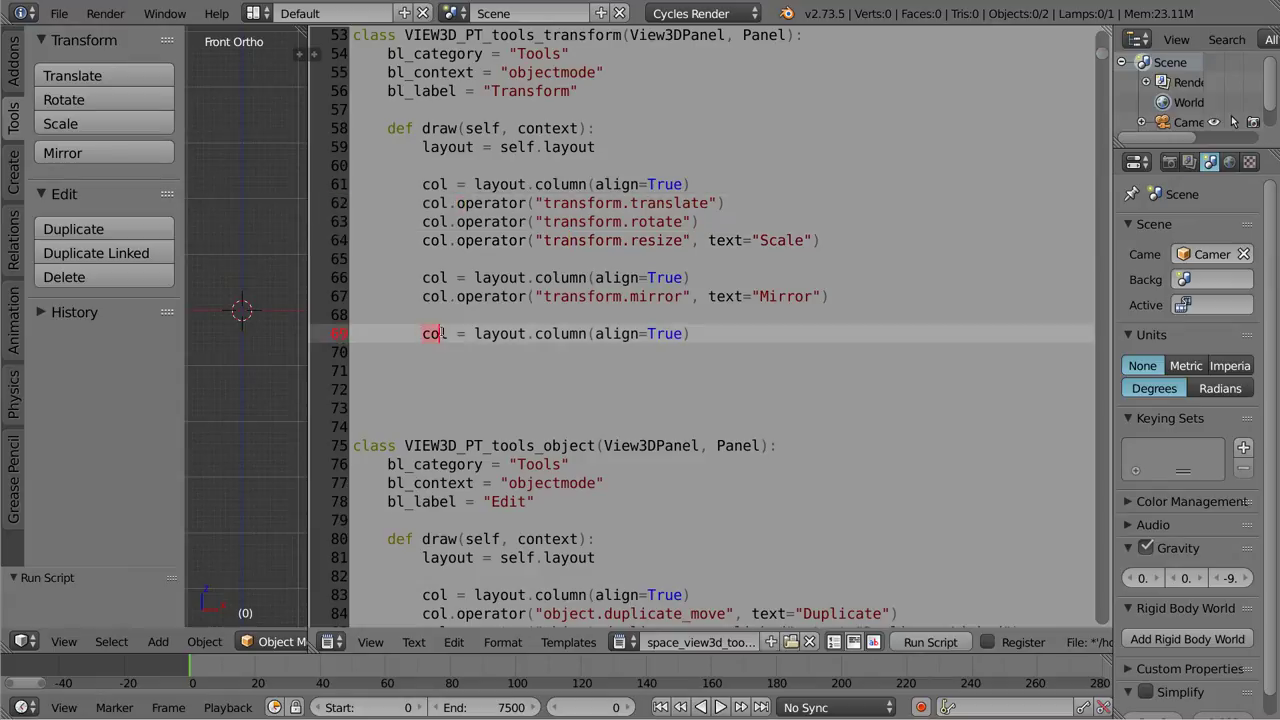
pyautogui.moveTo(456, 203)
pyautogui.mouseDown()
pyautogui.moveTo(726, 203)
pyautogui.moveTo(543, 203)
pyautogui.mouseUp()
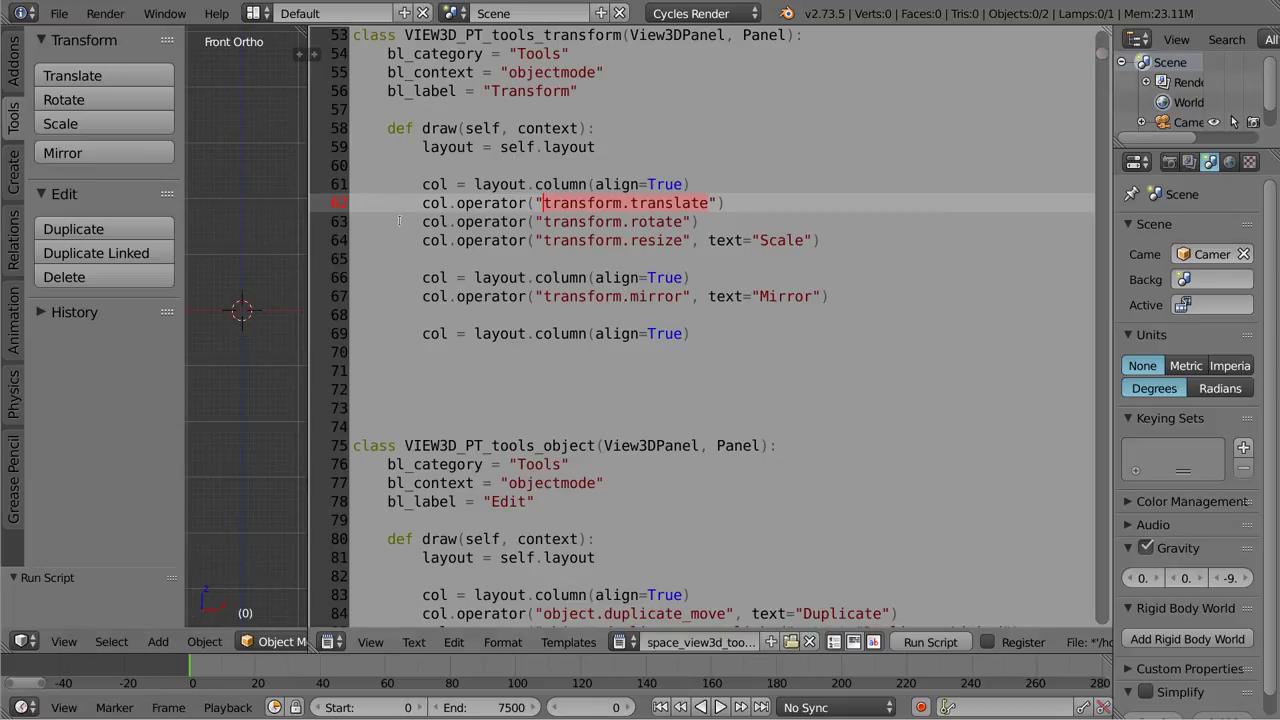
# Step: Duplicate the transform.rotate line as line 70 and empty its operator name to col.operator("")
pyautogui.click(59, 13)
pyautogui.click(458, 222)
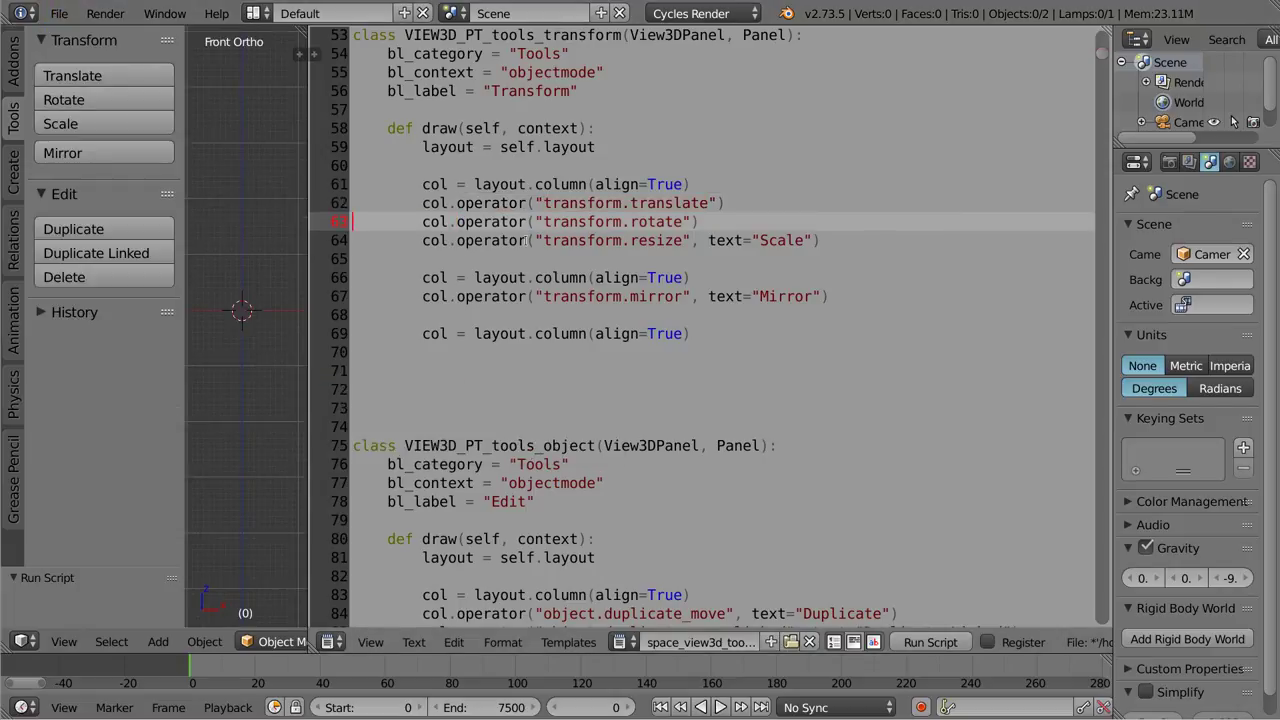
pyautogui.hotkey('shift', 'Down')
pyautogui.hotkey('ctrl', 'c')
pyautogui.press('Down')
pyautogui.press('Down')
pyautogui.press('Down')
pyautogui.press('Down')
pyautogui.press('Down')
pyautogui.press('Down')
pyautogui.hotkey('ctrl', 'v')
pyautogui.press('Right')
pyautogui.press('Right')
pyautogui.press('Right')
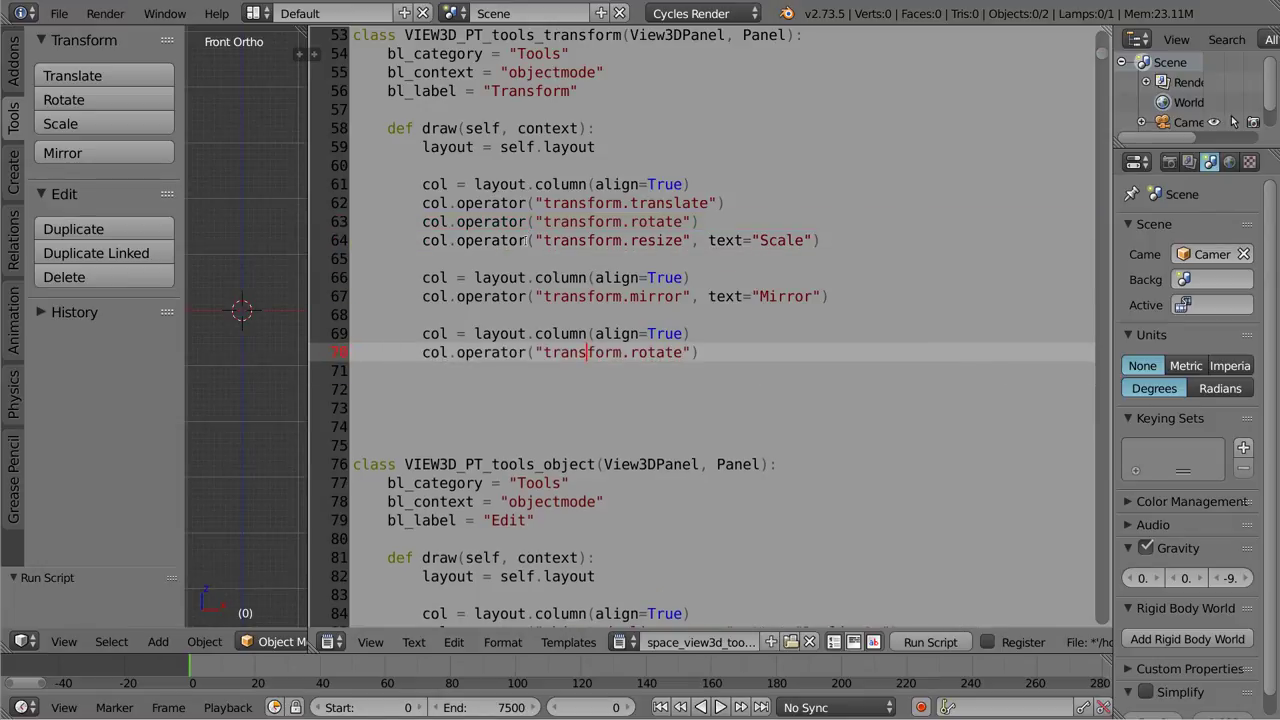
pyautogui.hotkey('shift', 'Right')
pyautogui.hotkey('shift', 'Right')
pyautogui.hotkey('shift', 'Right')
pyautogui.hotkey('shift', 'Right')
pyautogui.hotkey('shift', 'Right')
pyautogui.hotkey('shift', 'Right')
pyautogui.hotkey('shift', 'Right')
pyautogui.hotkey('shift', 'Right')
pyautogui.hotkey('shift', 'Right')
pyautogui.hotkey('shift', 'Right')
pyautogui.hotkey('shift', 'Right')
pyautogui.hotkey('shift', 'Right')
pyautogui.hotkey('shift', 'Right')
pyautogui.hotkey('shift', 'Right')
pyautogui.hotkey('shift', 'Right')
pyautogui.press('BackSpace')
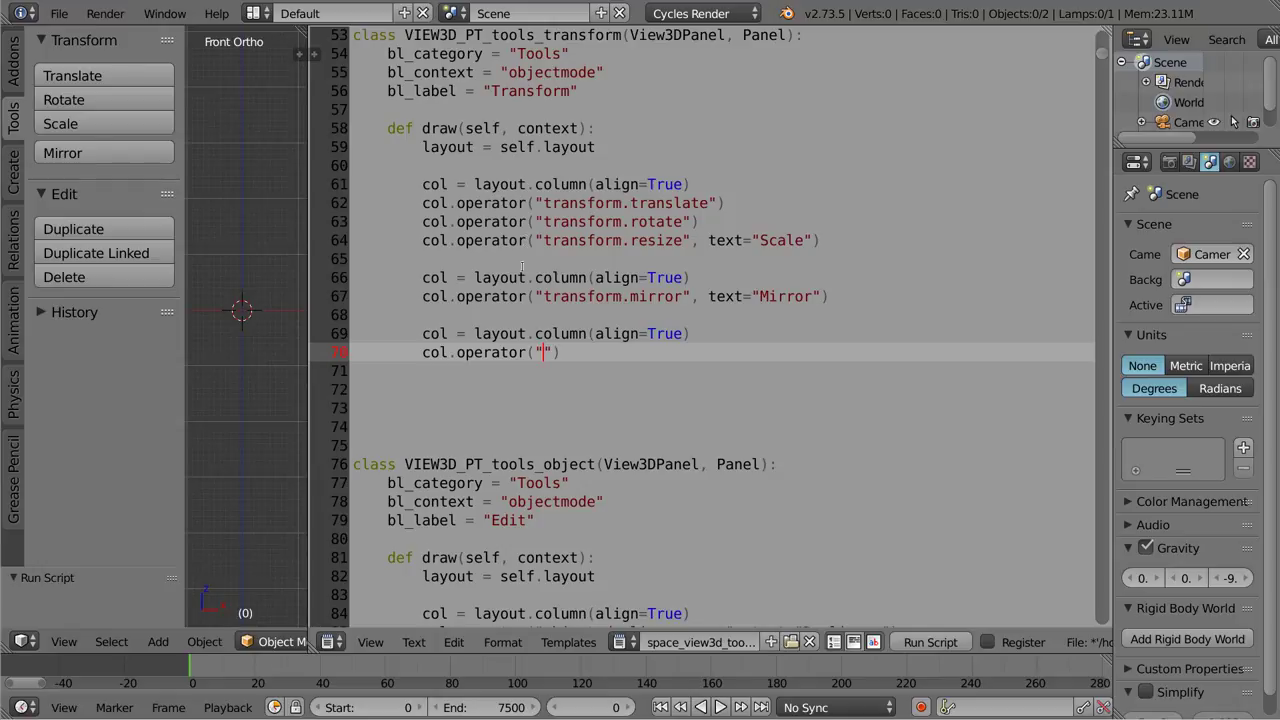
# Step: Paste the OBJ export operator path from the Export menu onto line 72
pyautogui.click(59, 13)
pyautogui.moveTo(90, 392)
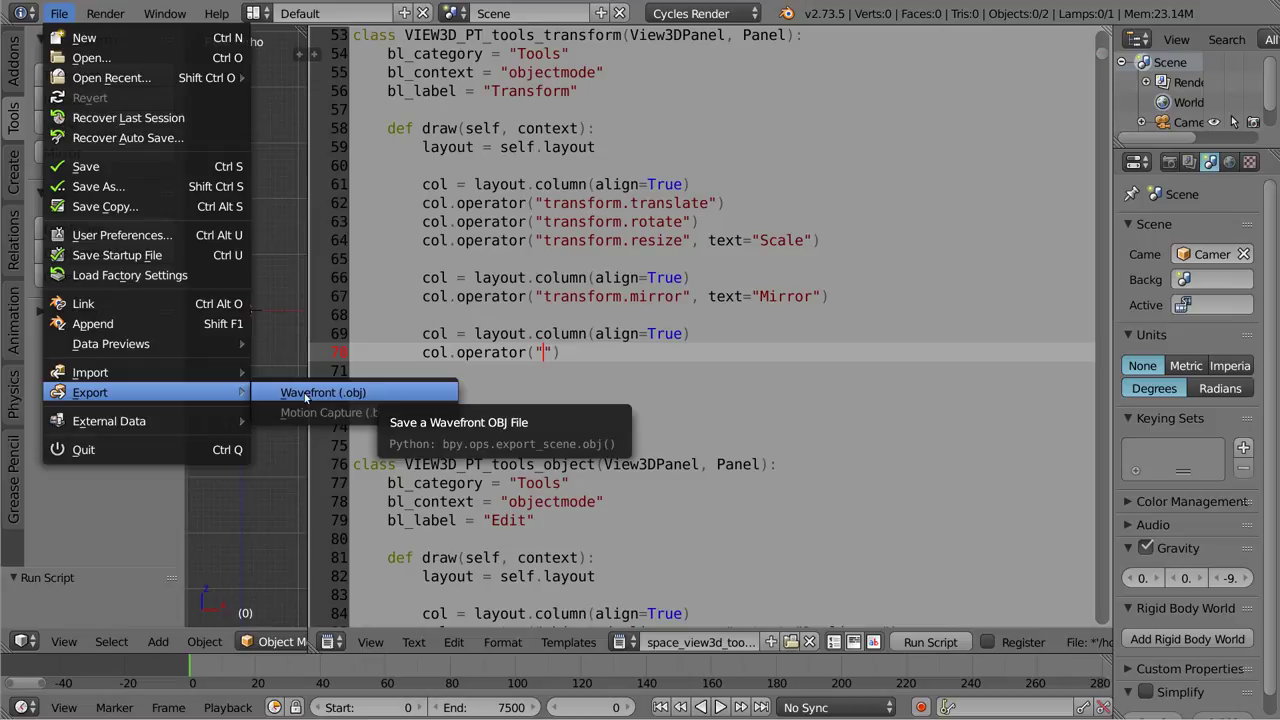
pyautogui.click(397, 390)
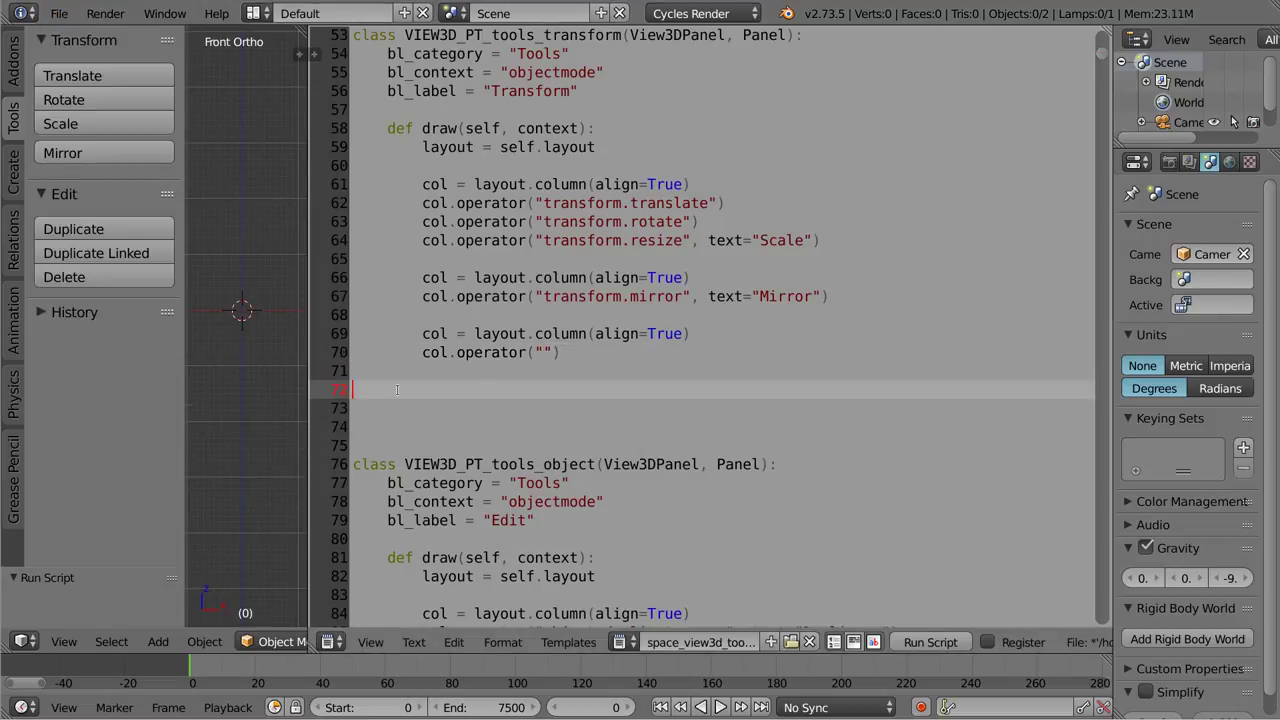
pyautogui.hotkey('ctrl', 'v')
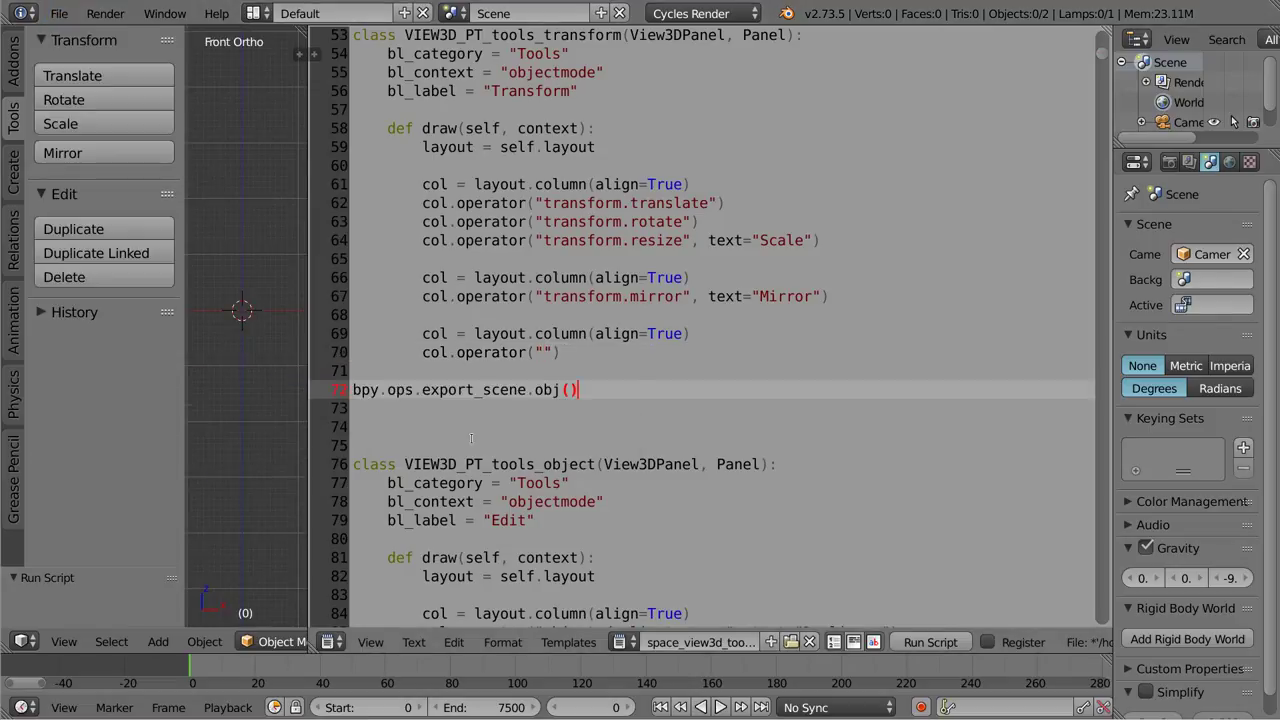
pyautogui.moveTo(362, 402); pyautogui.dragTo(582, 392)
pyautogui.click(601, 397)
# Step: Trim line 72 to export_scene.obj by removing the parentheses and bpy.ops. prefix, then select it
pyautogui.moveTo(541, 203); pyautogui.dragTo(716, 203)
pyautogui.moveTo(541, 222); pyautogui.dragTo(680, 245)
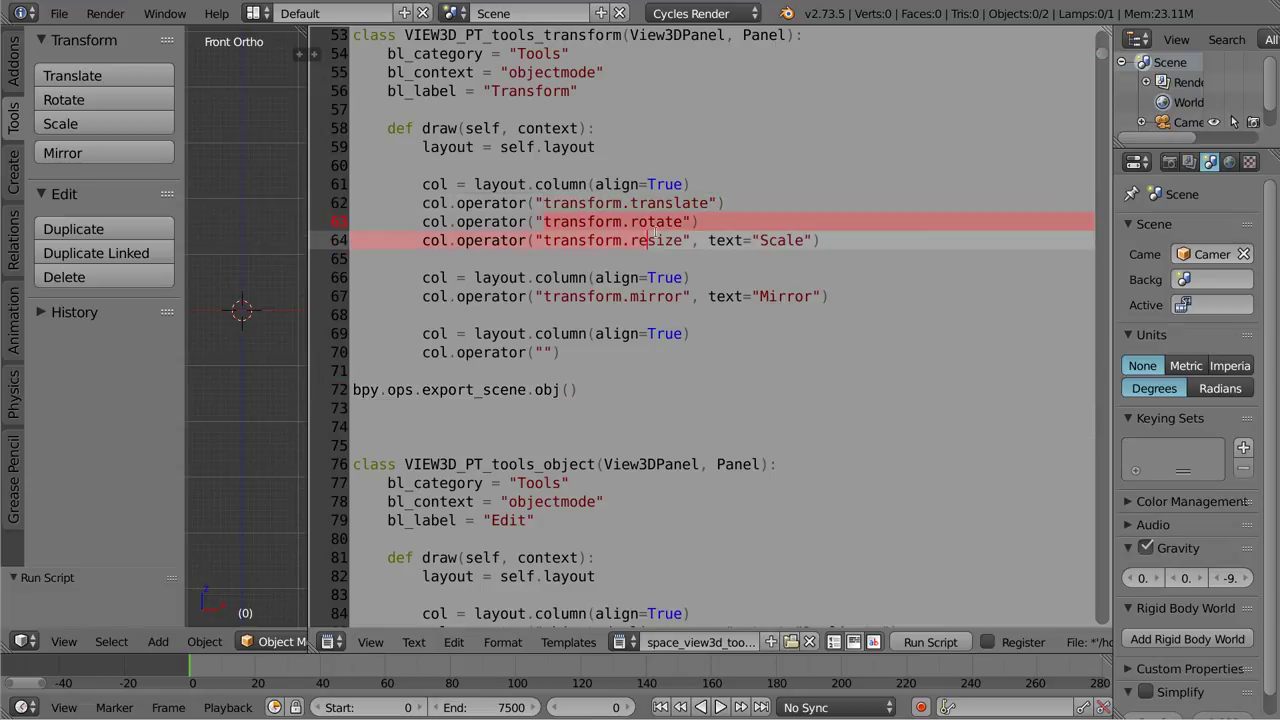
pyautogui.click(650, 222)
pyautogui.click(585, 389)
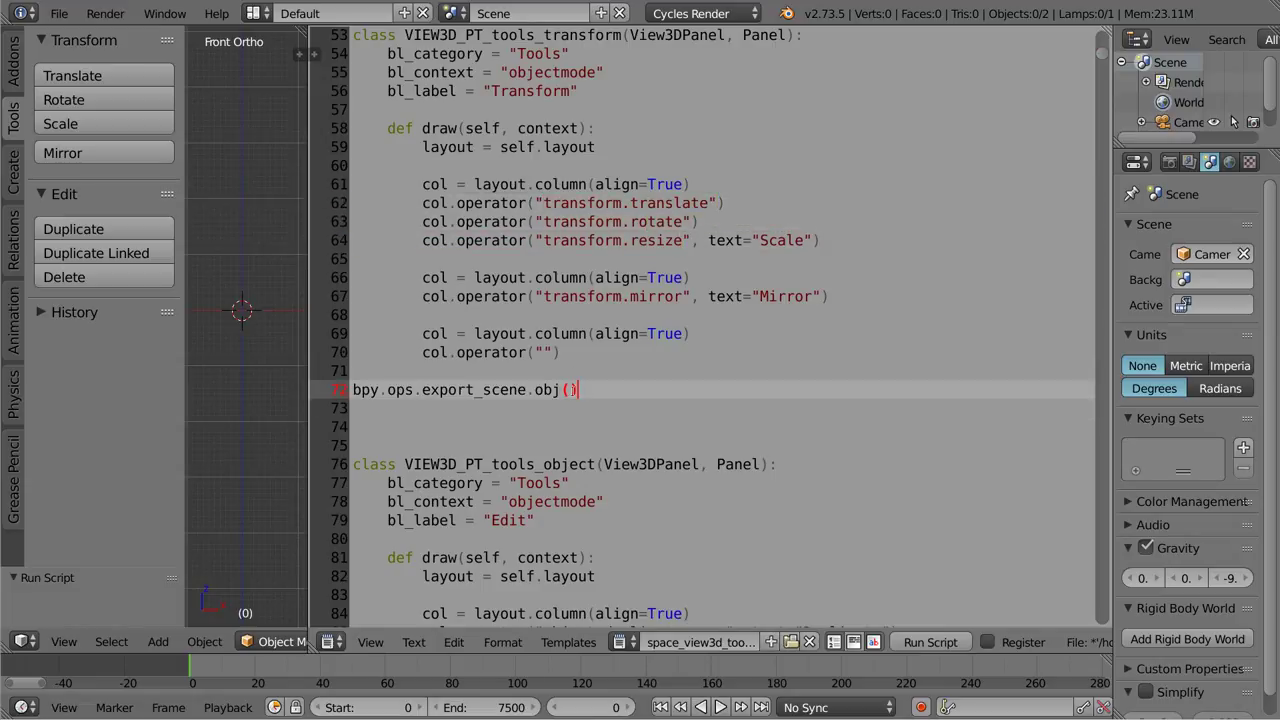
pyautogui.press('BackSpace')
pyautogui.press('BackSpace')
pyautogui.moveTo(421, 392); pyautogui.dragTo(352, 390)
pyautogui.click(309, 389)
pyautogui.keyDown('shift'); pyautogui.click(420, 390); pyautogui.keyUp('shift')
pyautogui.press('BackSpace')
pyautogui.moveTo(352, 389); pyautogui.dragTo(511, 389)
# Step: Move export_scene.obj into the empty col.operator quotes on line 70 and run the script
pyautogui.hotkey('ctrl', 'x')
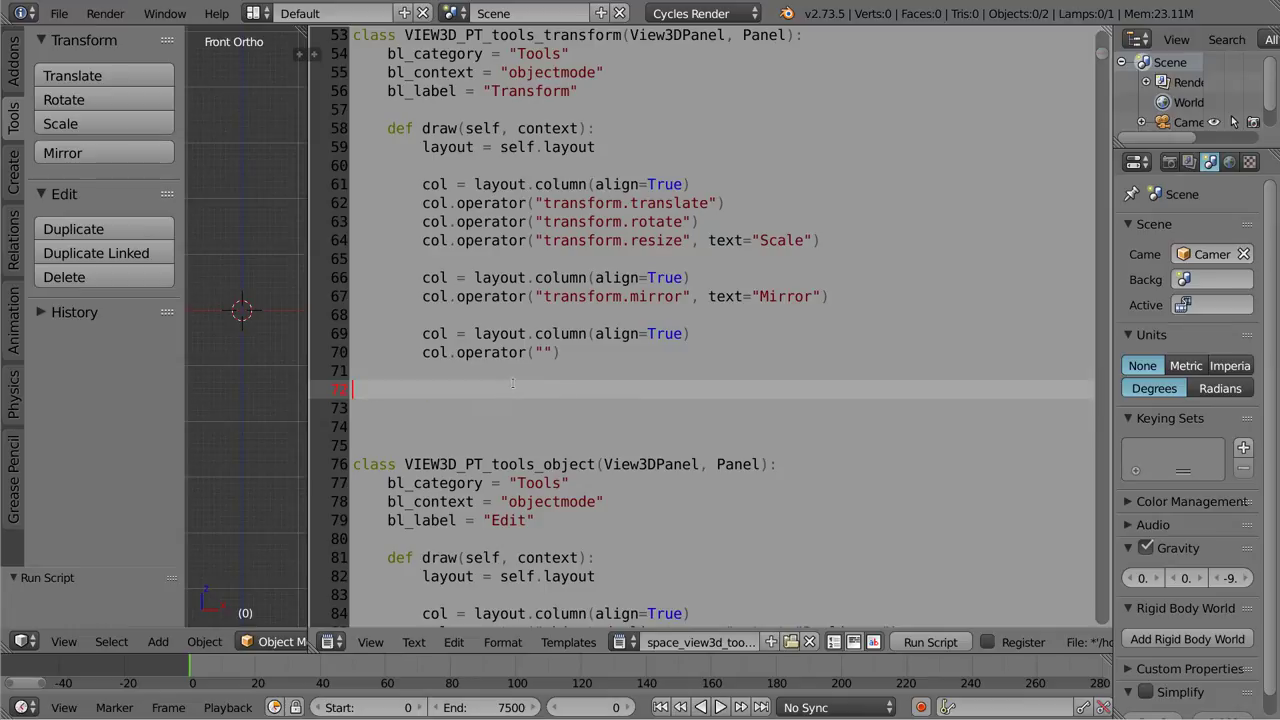
pyautogui.click(543, 352)
pyautogui.hotkey('ctrl', 'v')
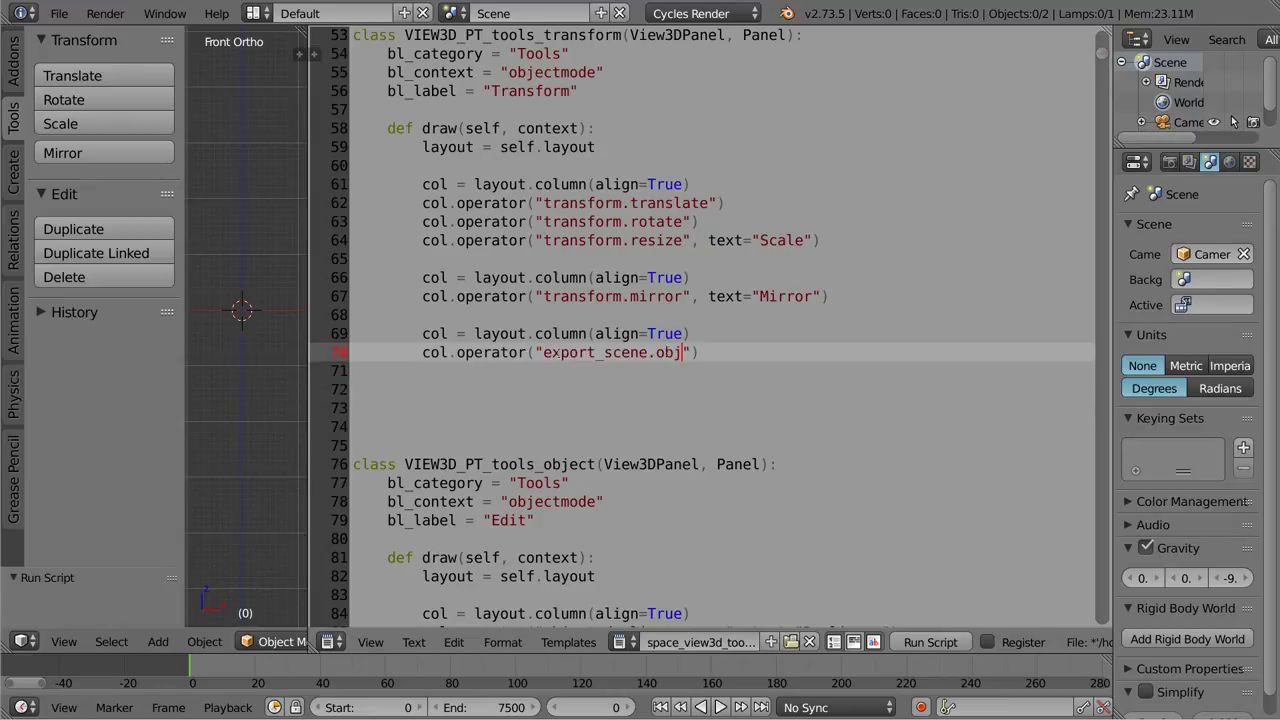
pyautogui.click(711, 352)
pyautogui.click(922, 645)
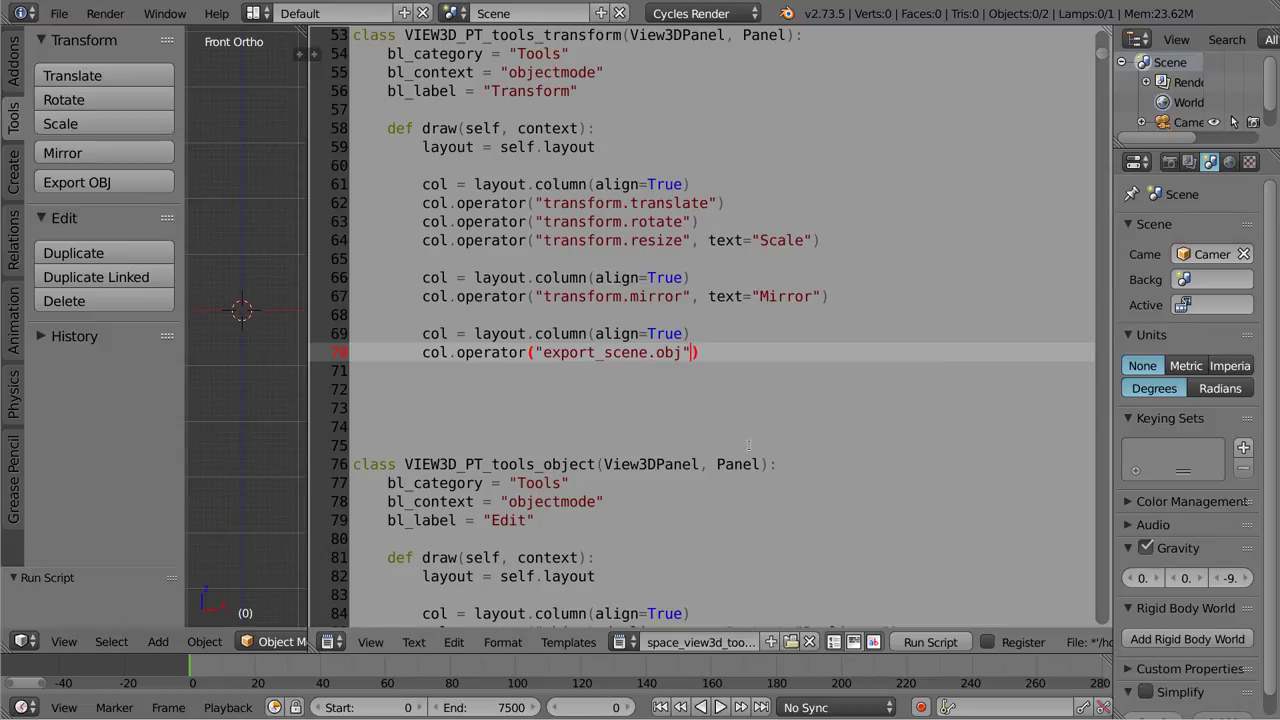
# Step: Add text="Eksportuj do OBJ" to line 70, rerun the script, and delete the extra blank lines
pyautogui.write(', ')
pyautogui.write('text="Eksportuj do OBJ"')
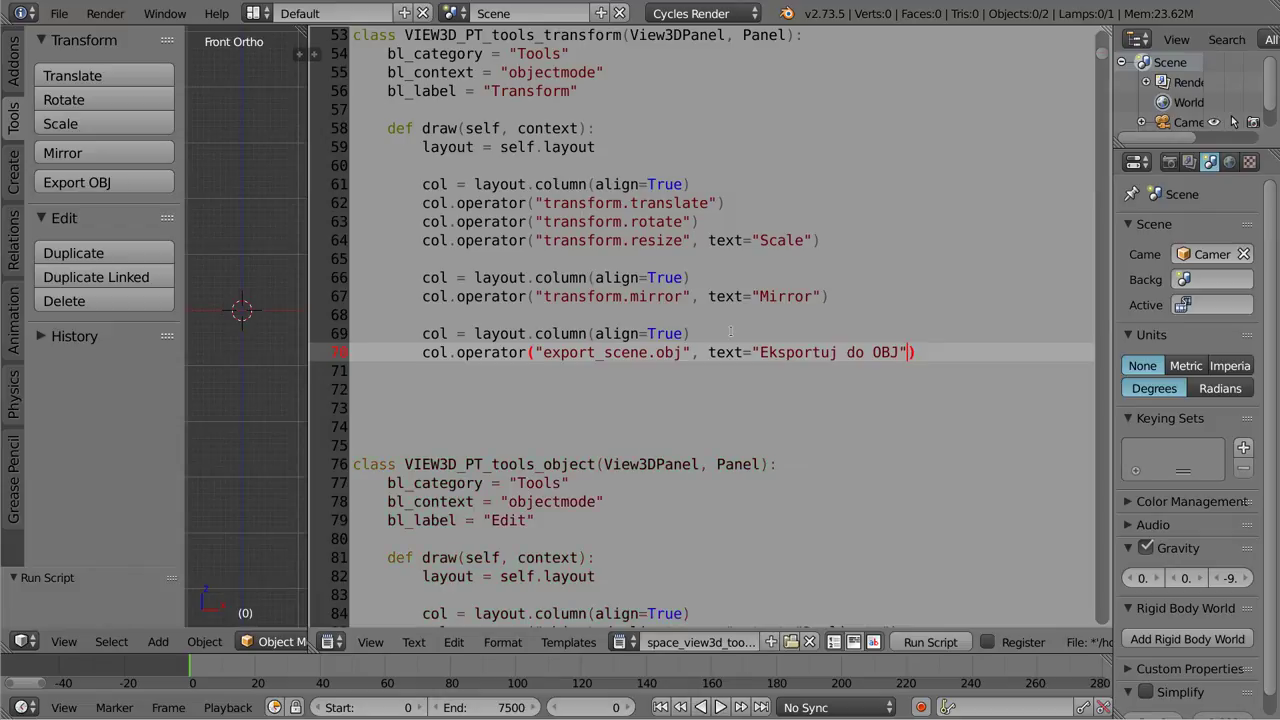
pyautogui.click(929, 641)
pyautogui.click(487, 370)
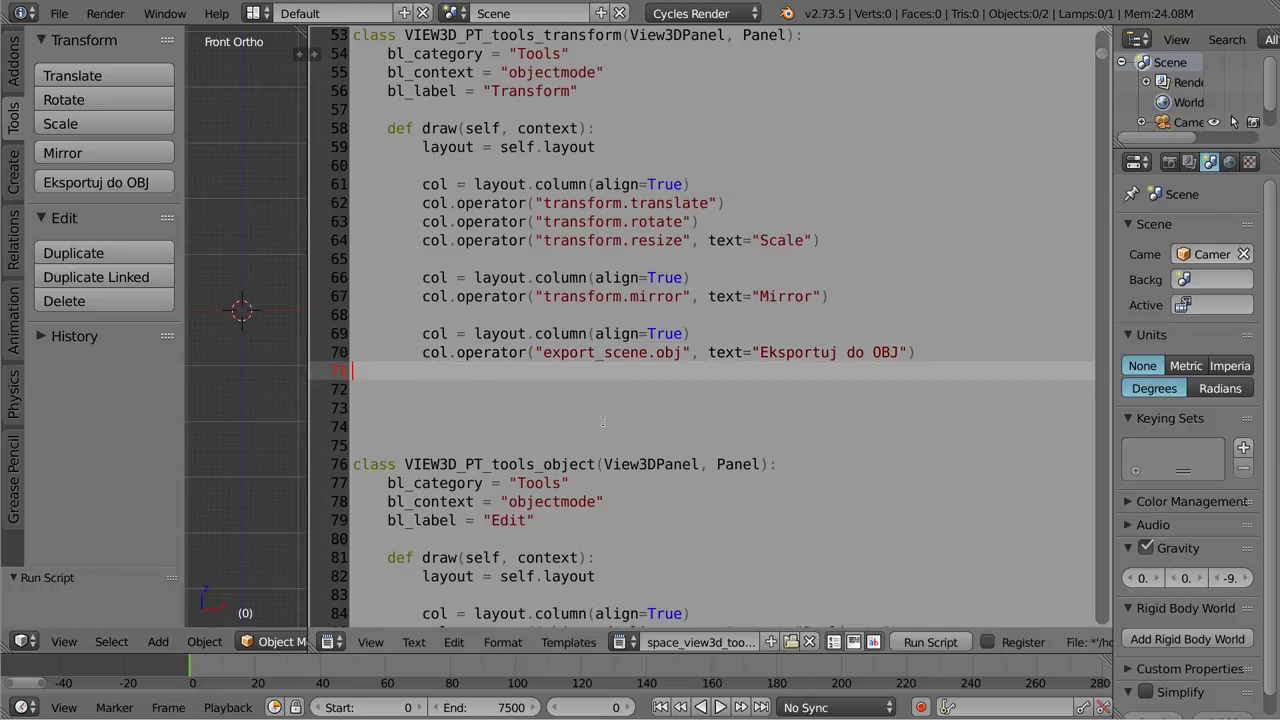
pyautogui.hotkey('shift', 'Down')
pyautogui.hotkey('shift', 'Down')
pyautogui.hotkey('shift', 'Down')
pyautogui.hotkey('shift', 'Down')
pyautogui.press('Delete')
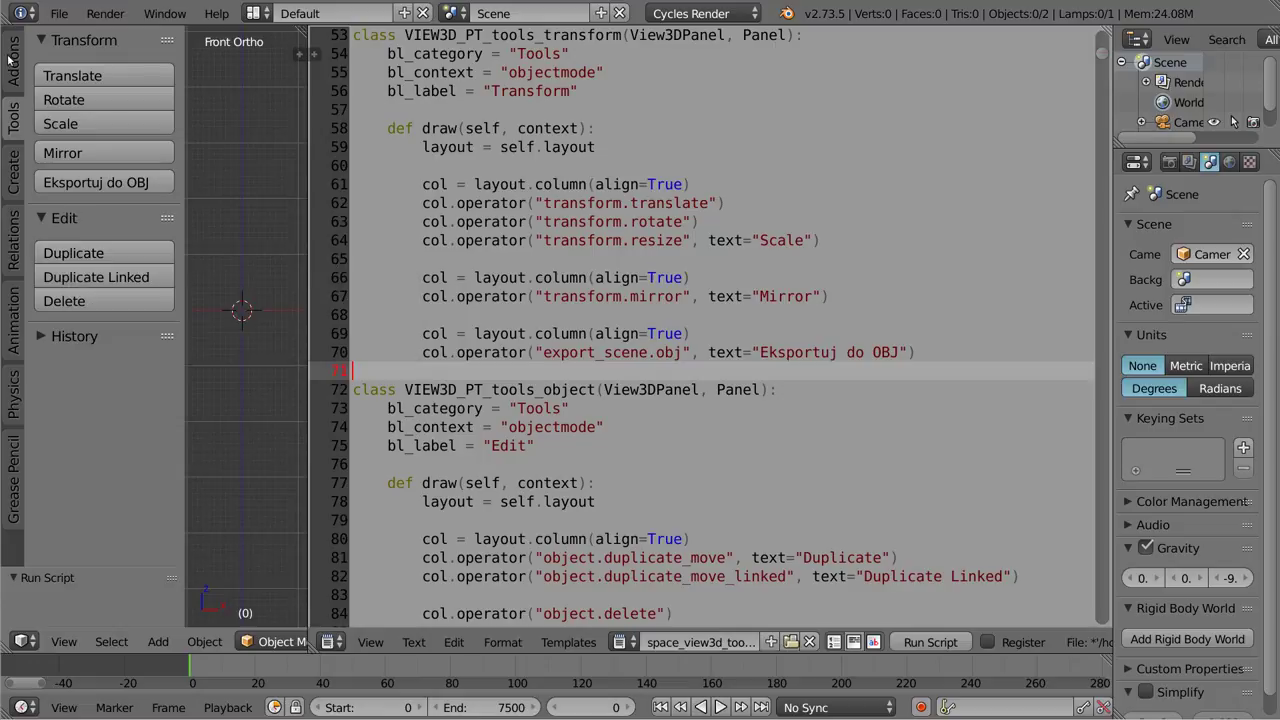
pyautogui.click(11, 182)
pyautogui.click(11, 228)
pyautogui.click(15, 301)
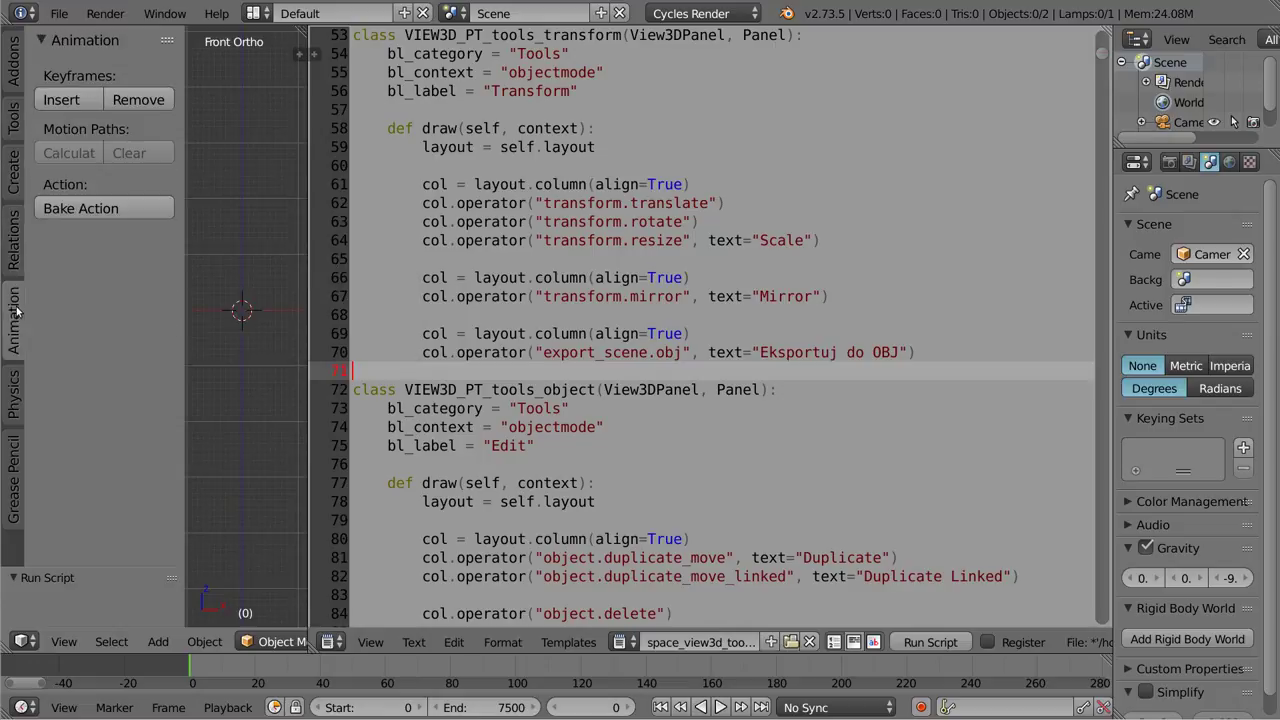
pyautogui.click(14, 64)
pyautogui.click(13, 125)
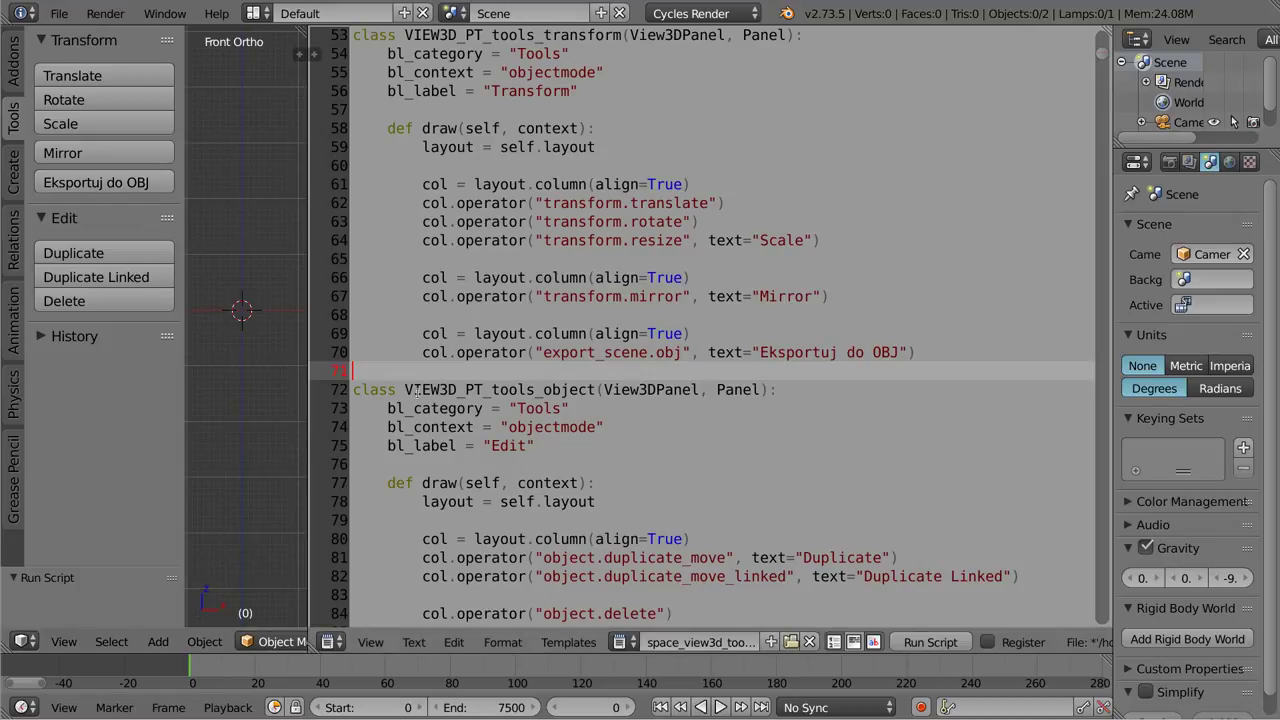
pyautogui.moveTo(352, 390); pyautogui.dragTo(575, 464)
pyautogui.click(420, 445)
pyautogui.scroll(-3, 605, 393)
pyautogui.scroll(-4, 608, 392)
pyautogui.scroll(-5, 612, 391)
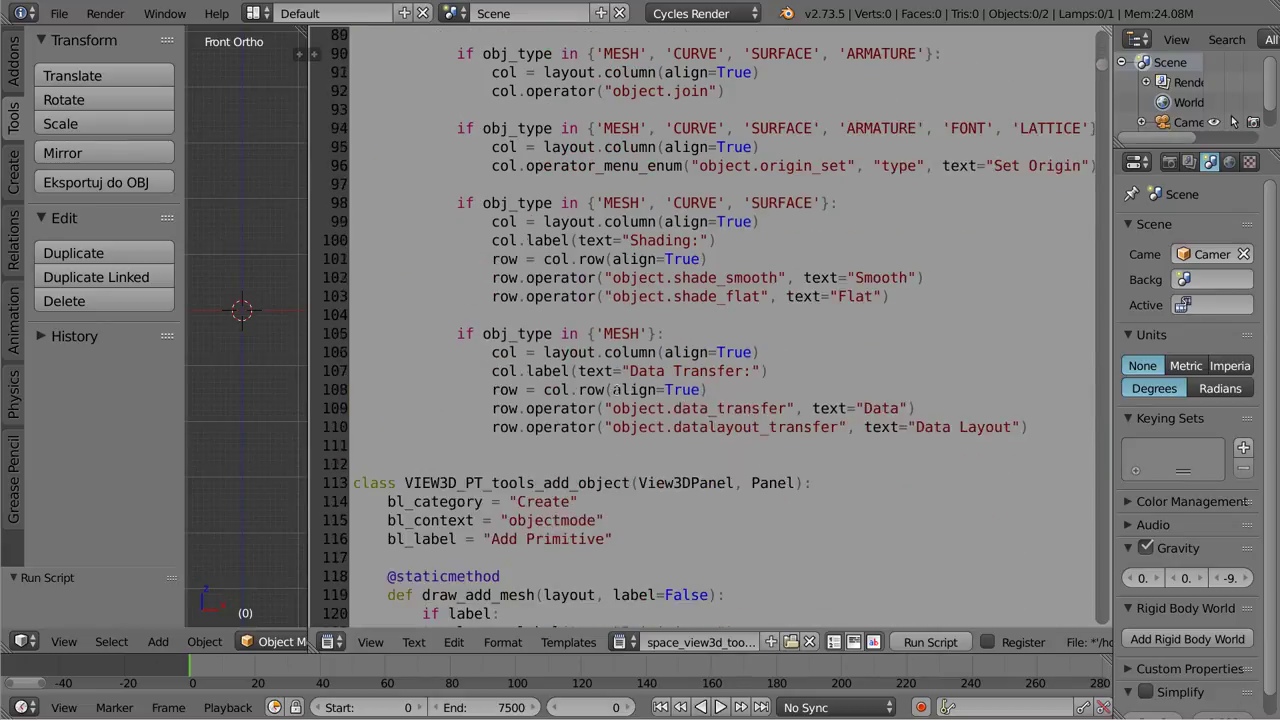
pyautogui.scroll(7, 617, 390)
pyautogui.scroll(6, 617, 390)
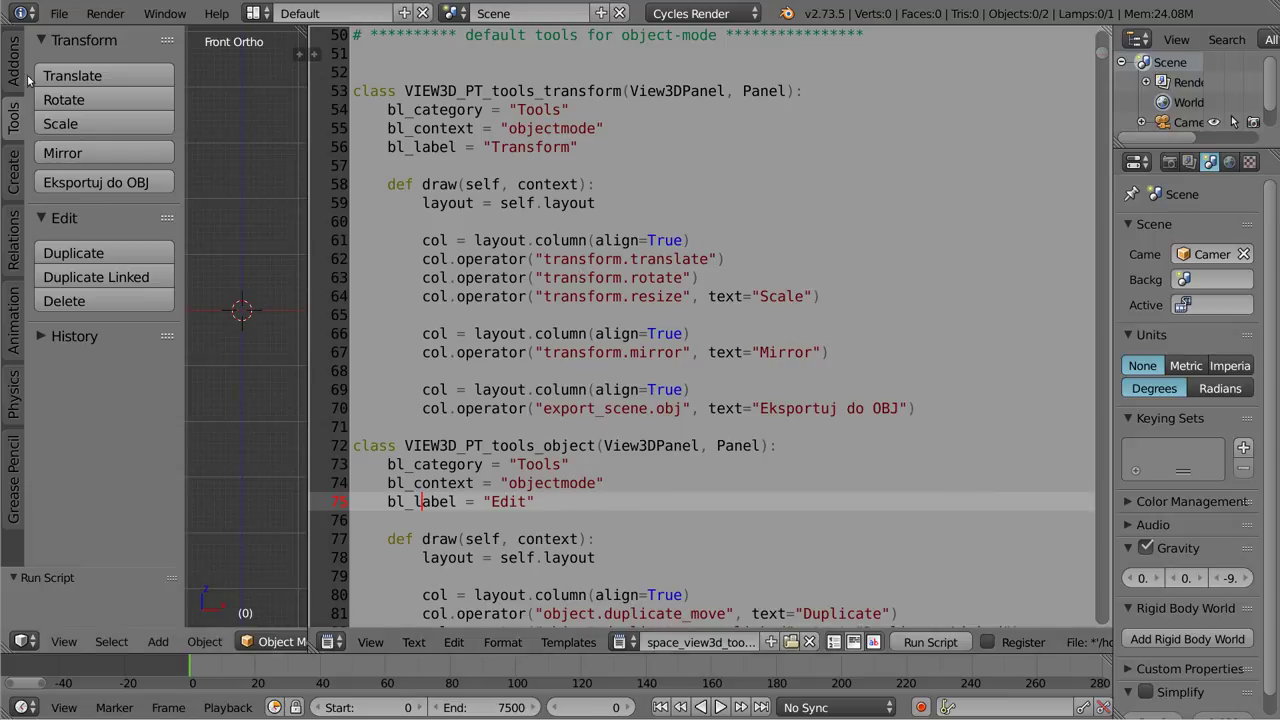
pyautogui.click(13, 48)
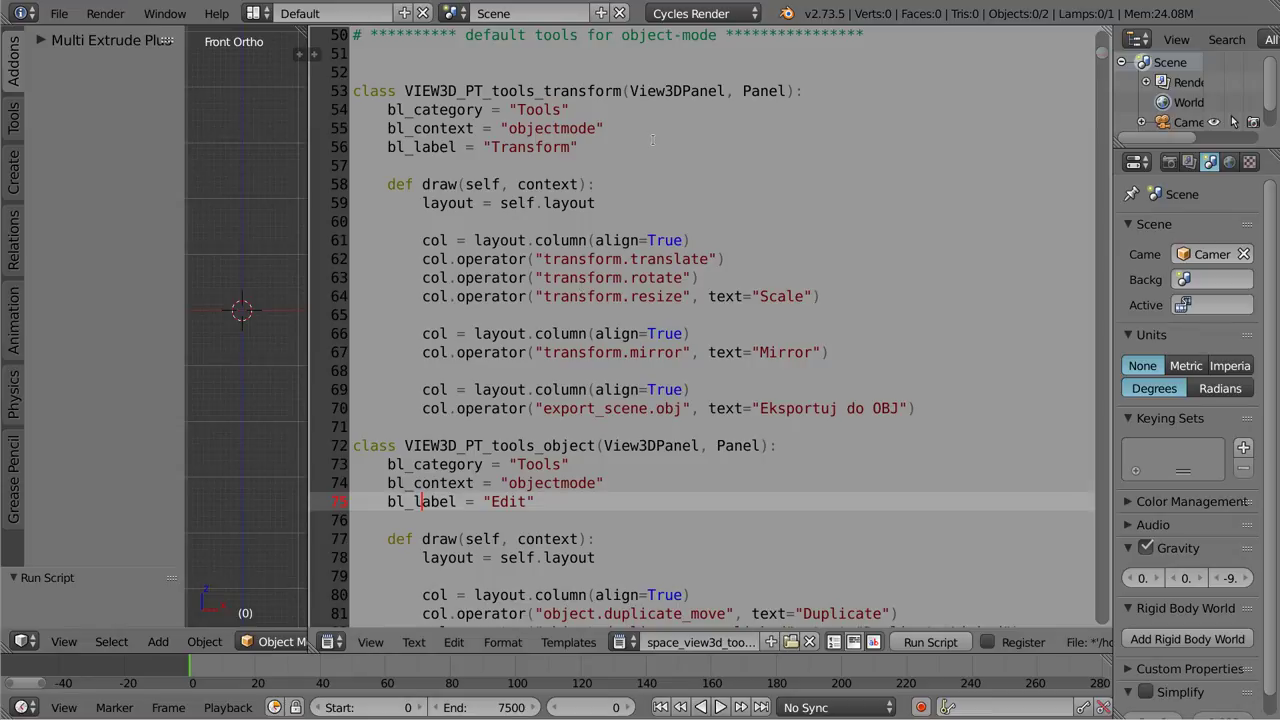
pyautogui.moveTo(308, 155)
pyautogui.mouseDown()
pyautogui.moveTo(352, 156)
pyautogui.moveTo(298, 156)
pyautogui.mouseUp()
pyautogui.click(556, 408)
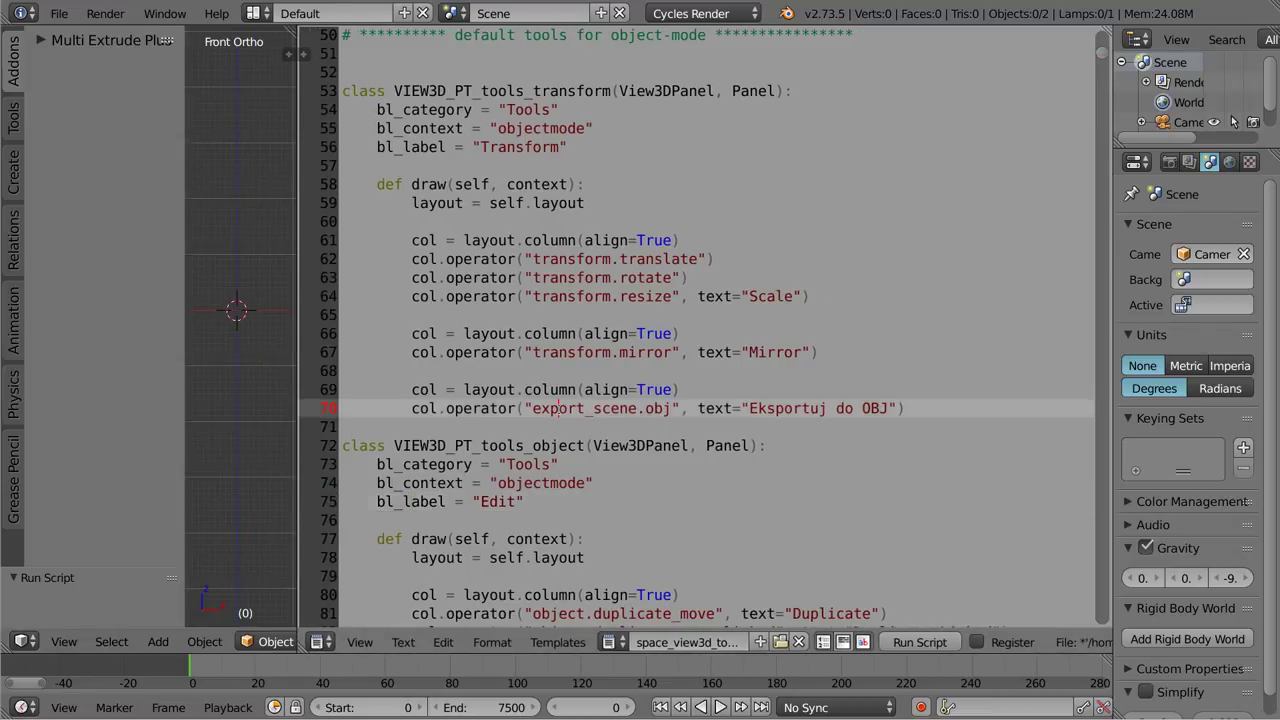
pyautogui.click(16, 118)
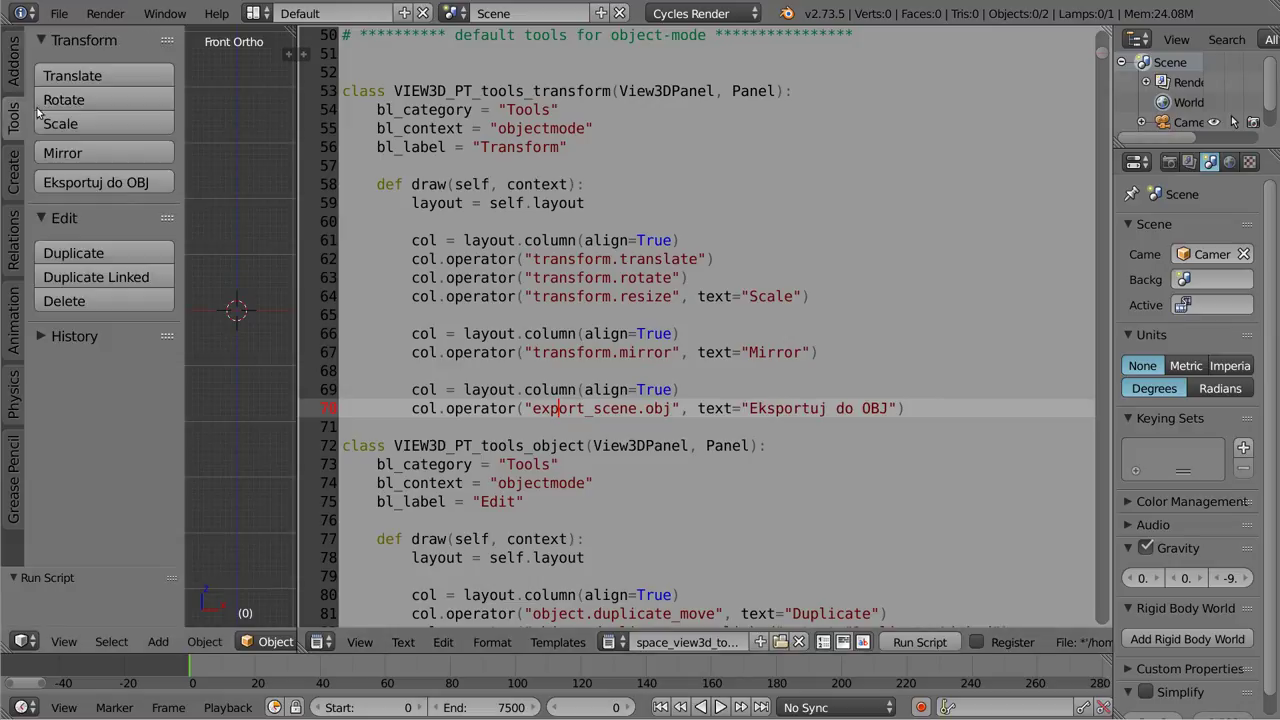
pyautogui.click(14, 174)
pyautogui.click(42, 38)
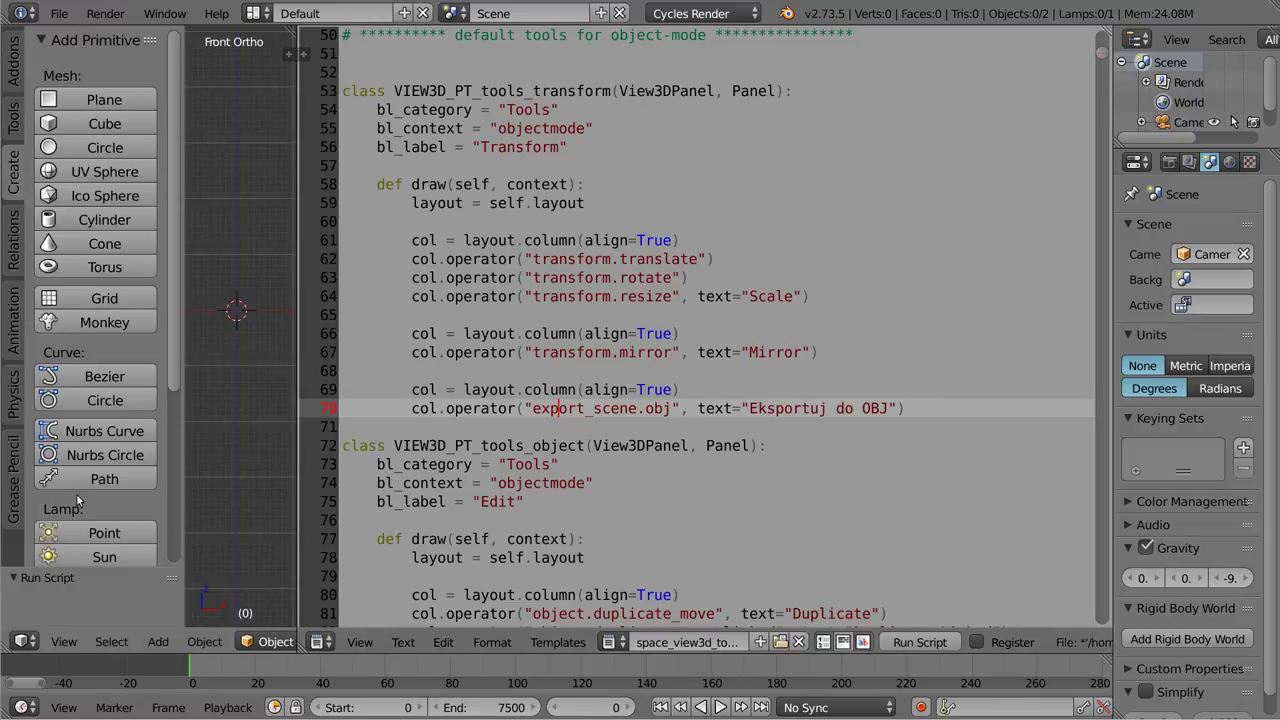
pyautogui.scroll(-2, 91, 252)
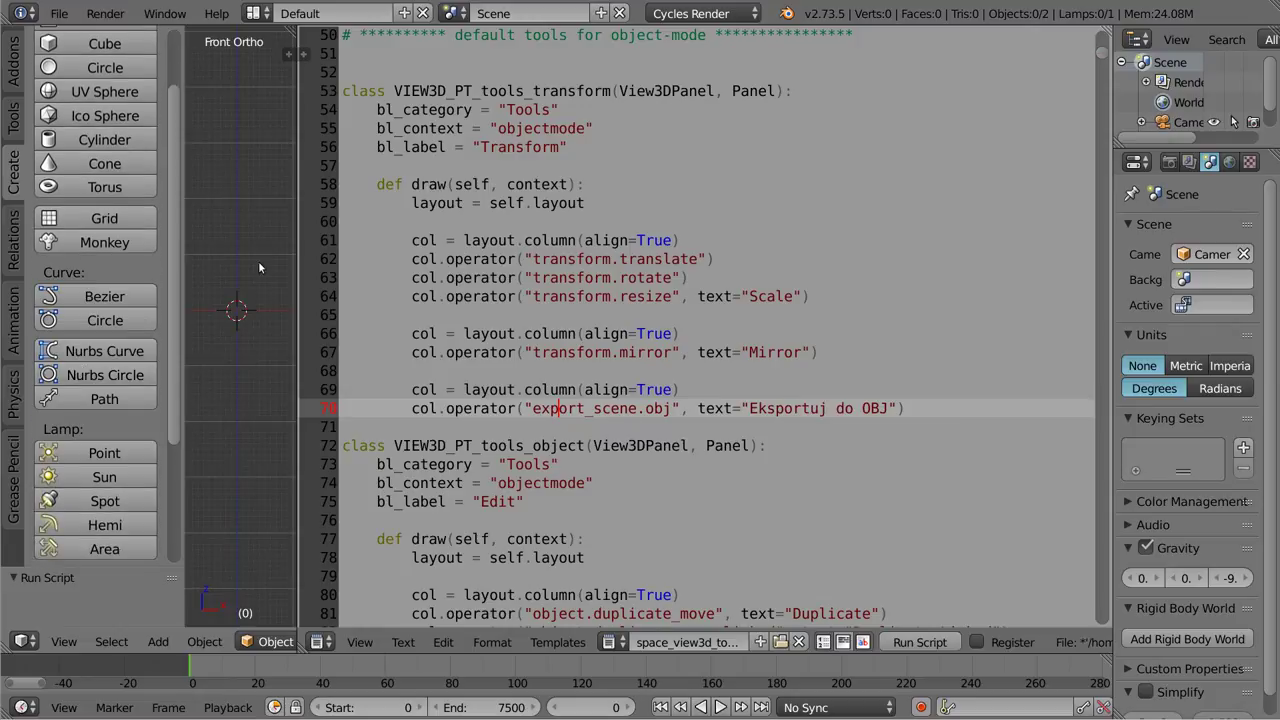
pyautogui.hotkey('shift', 'a')
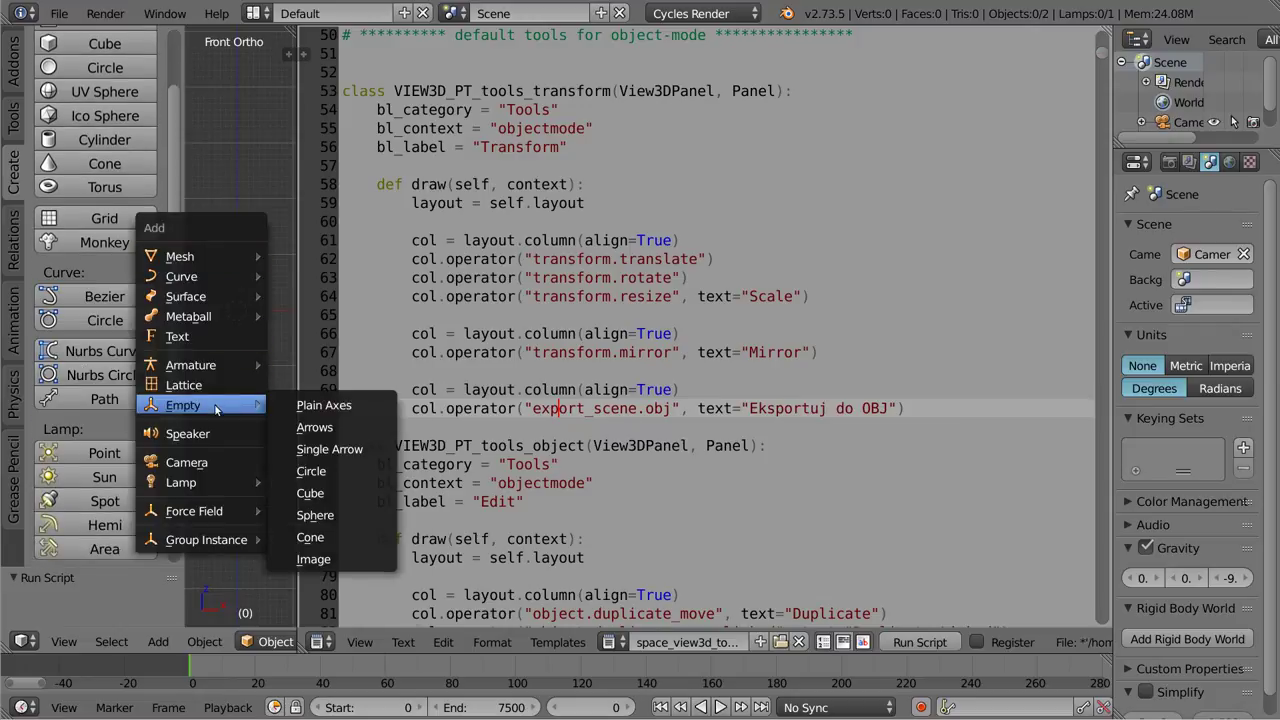
pyautogui.moveTo(183, 405)
pyautogui.press('Escape')
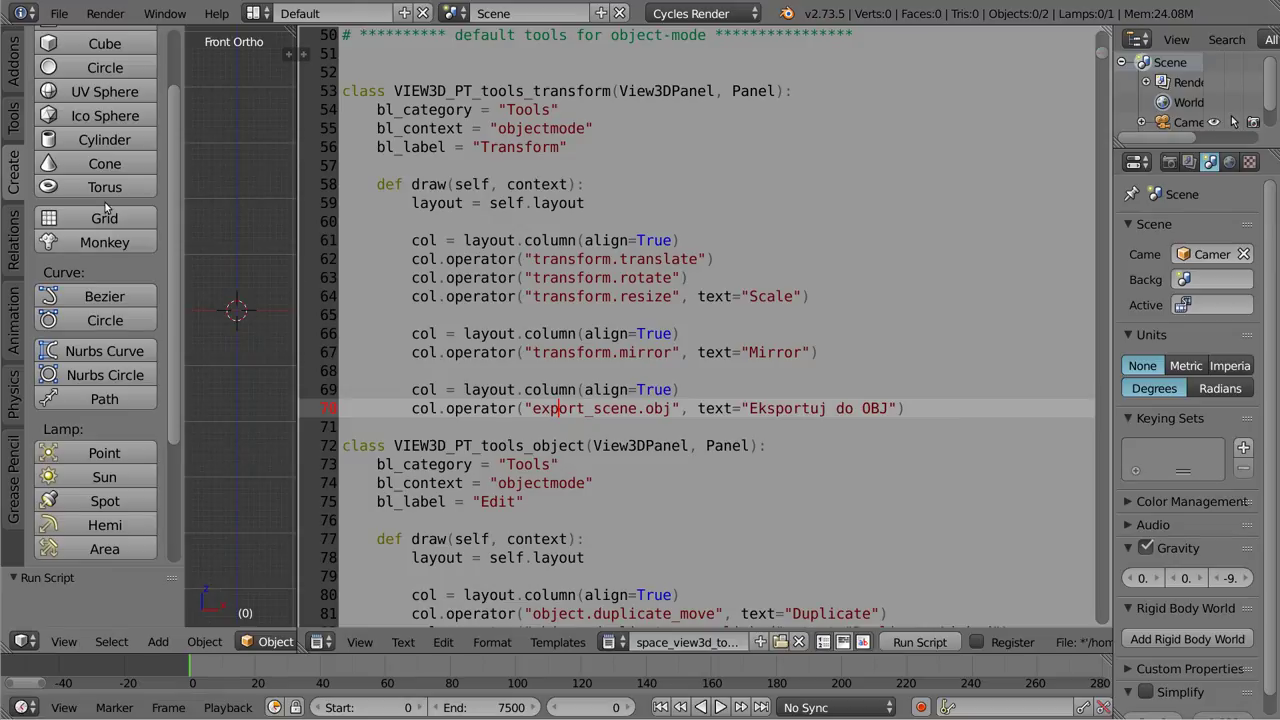
pyautogui.scroll(-1, 104, 331)
pyautogui.scroll(-3, 104, 331)
pyautogui.scroll(-2, 104, 331)
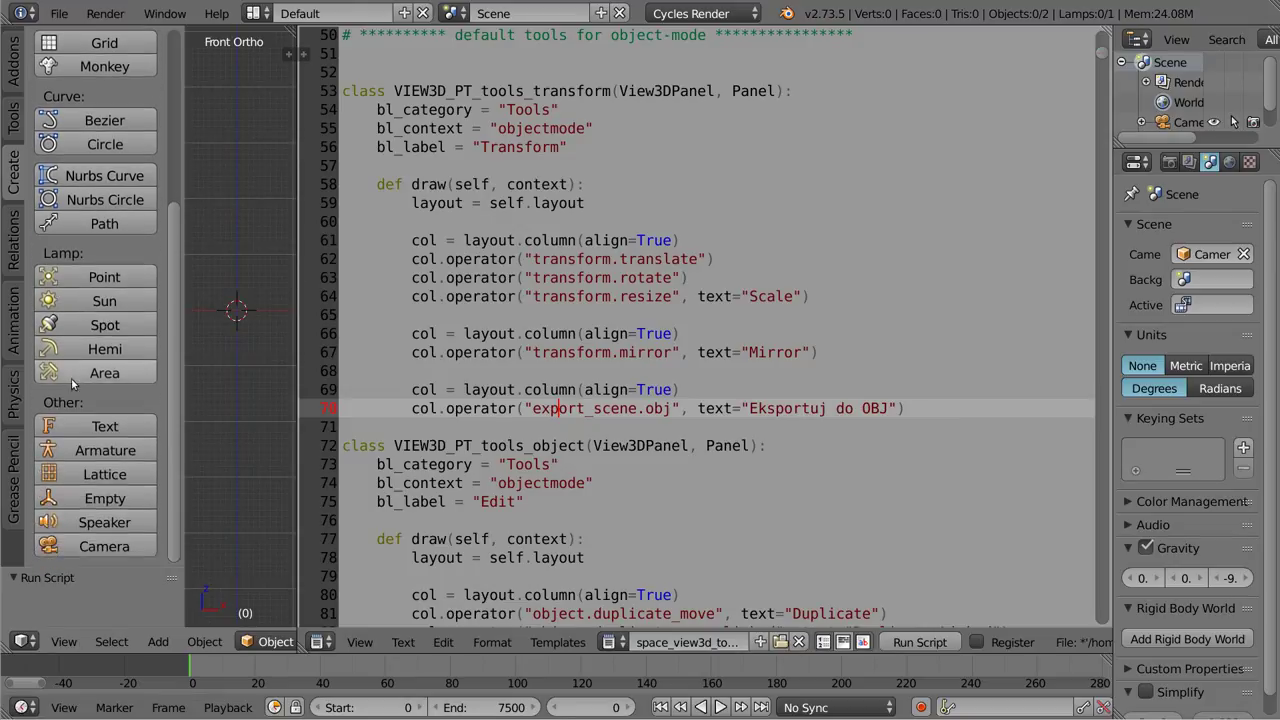
pyautogui.click(78, 500)
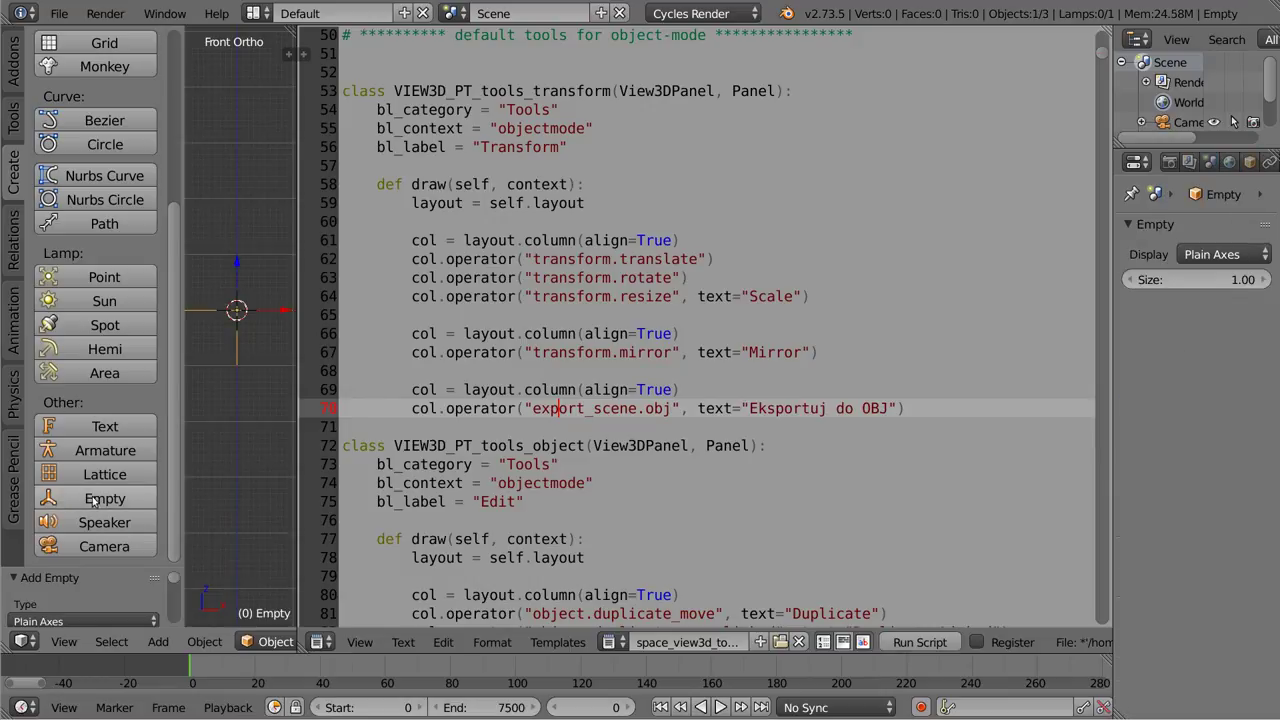
pyautogui.moveTo(260, 334)
pyautogui.mouseDown(button='middle')
pyautogui.moveTo(228, 372)
pyautogui.moveTo(236, 380)
pyautogui.moveTo(234, 281)
pyautogui.moveTo(236, 312)
pyautogui.mouseUp(button='middle')
pyautogui.press('x')
pyautogui.click(246, 310)
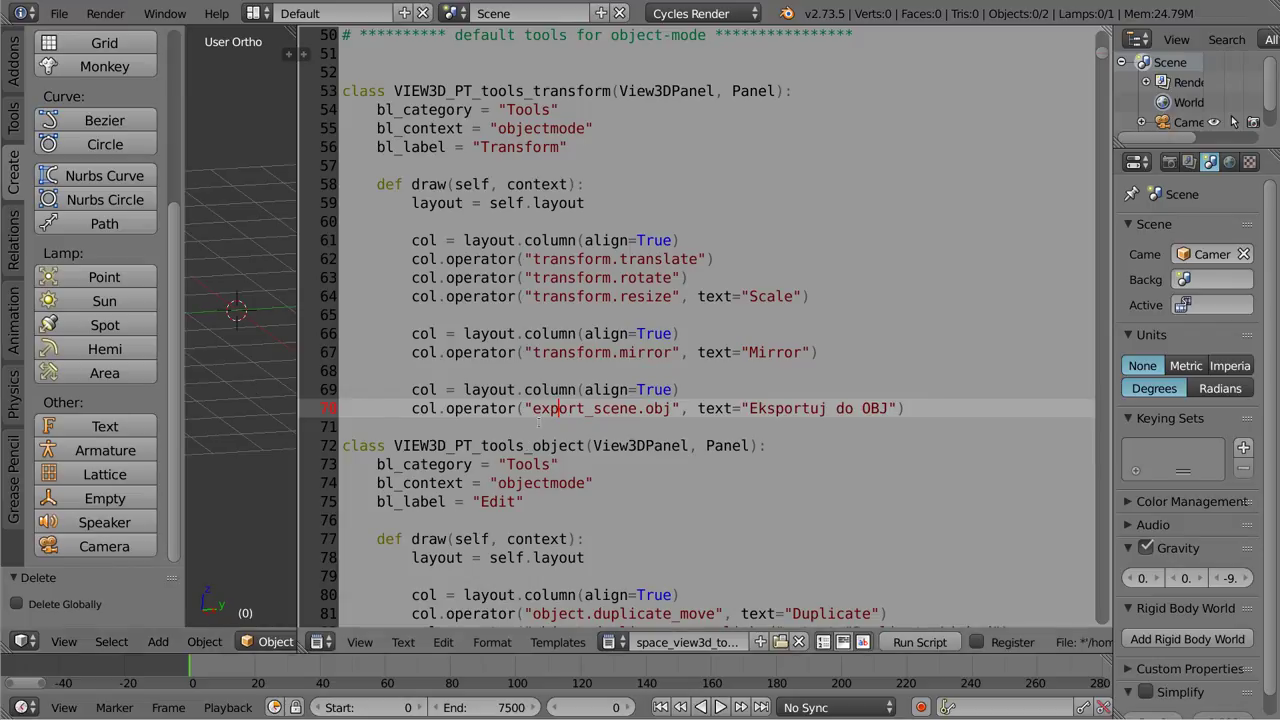
pyautogui.click(14, 117)
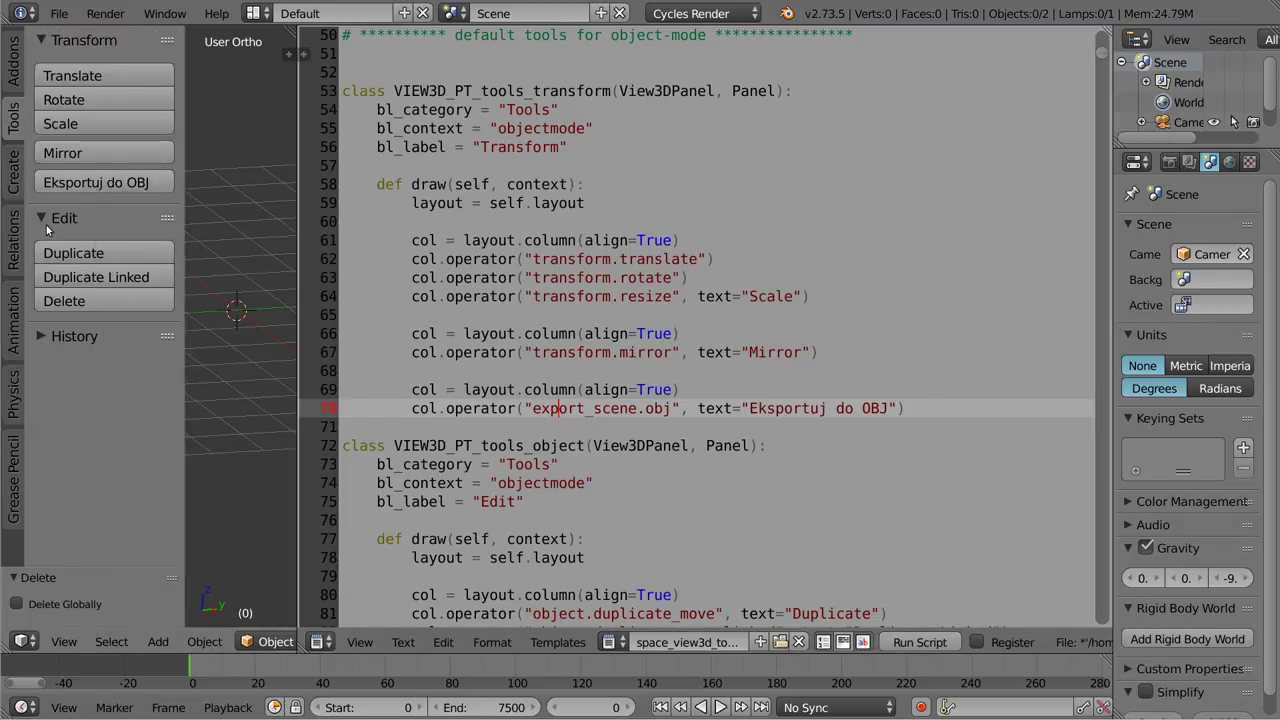
# Step: Scroll down through the tool shelf script and open the text editor's Find sidebar
pyautogui.click(772, 427)
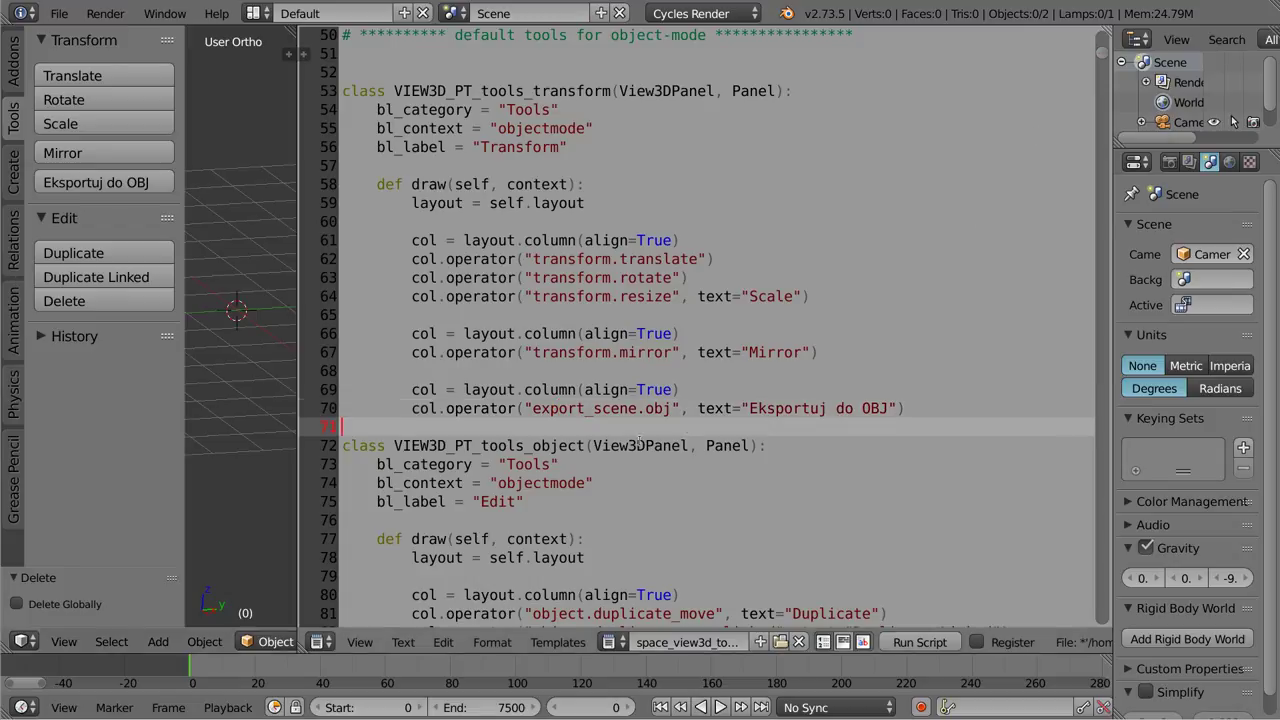
pyautogui.click(586, 299)
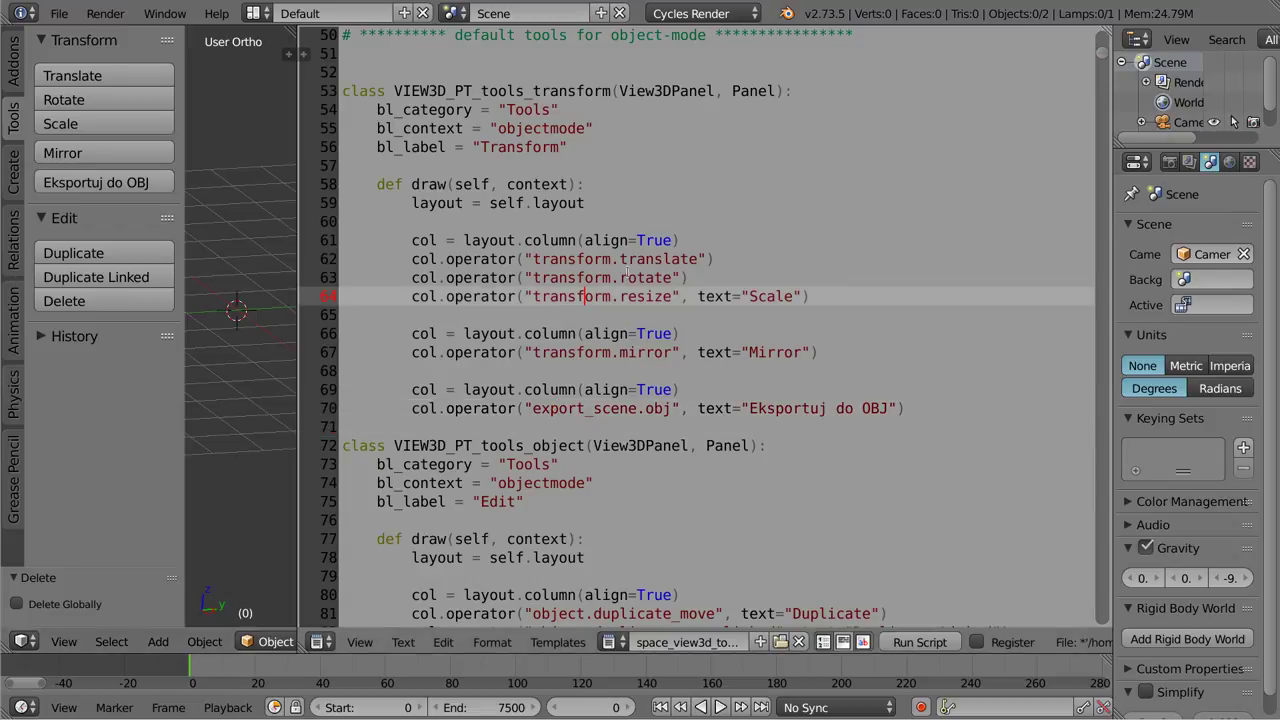
pyautogui.moveTo(1101, 68); pyautogui.dragTo(1100, 104)
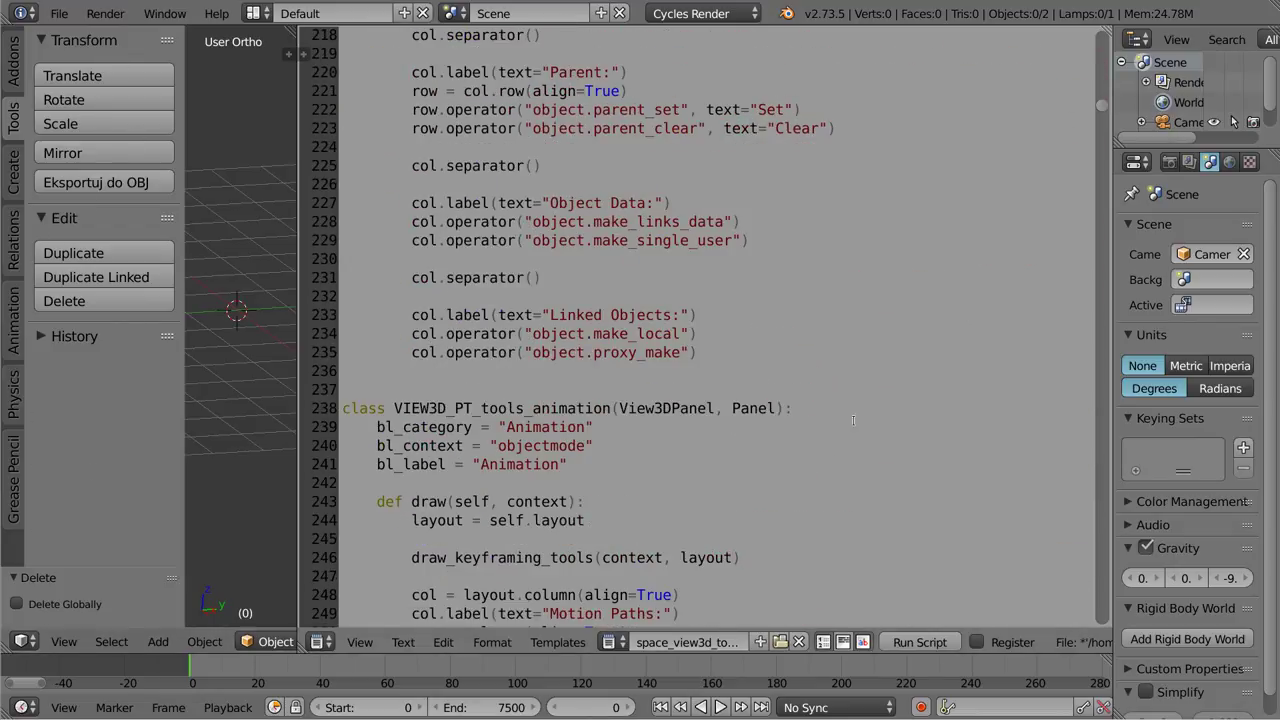
pyautogui.moveTo(1103, 108)
pyautogui.mouseDown()
pyautogui.moveTo(1079, 214)
pyautogui.moveTo(1078, 326)
pyautogui.mouseUp()
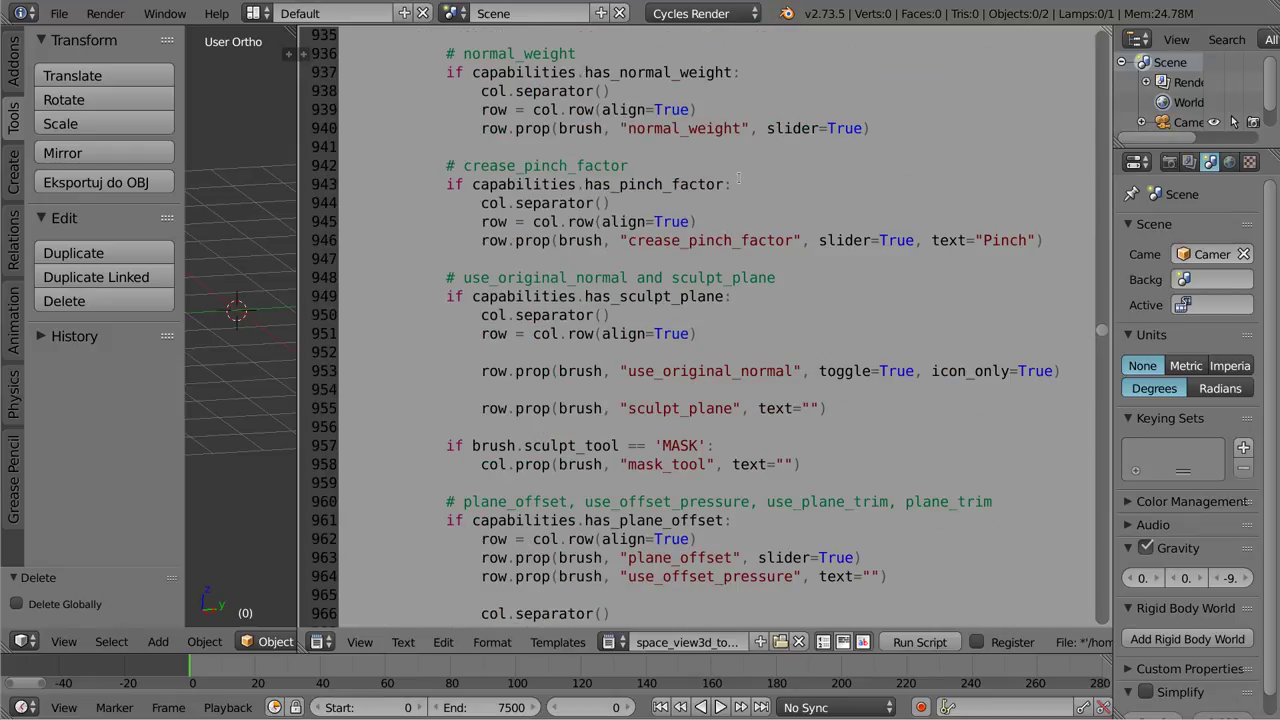
pyautogui.hotkey('ctrl', 'f')
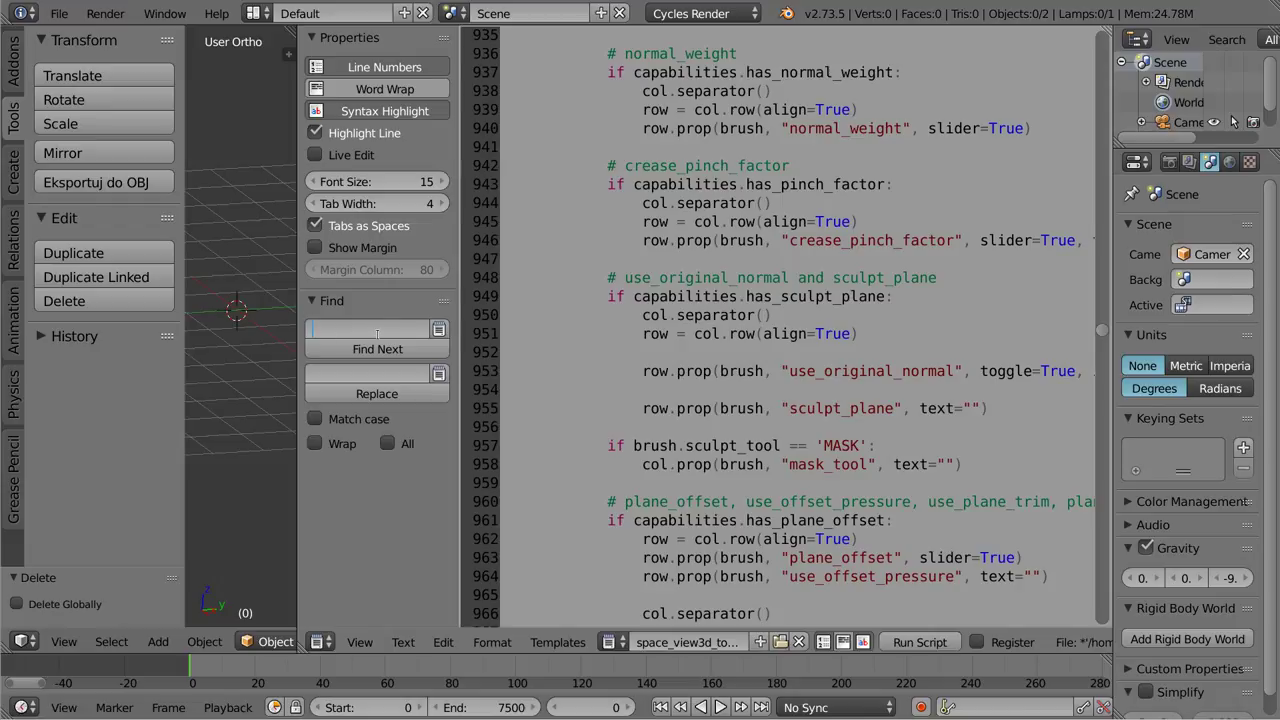
# Step: Search the script for 'Empty' and select line 175's object.empty_add operator line
pyautogui.write('Empty')
pyautogui.press('Return')
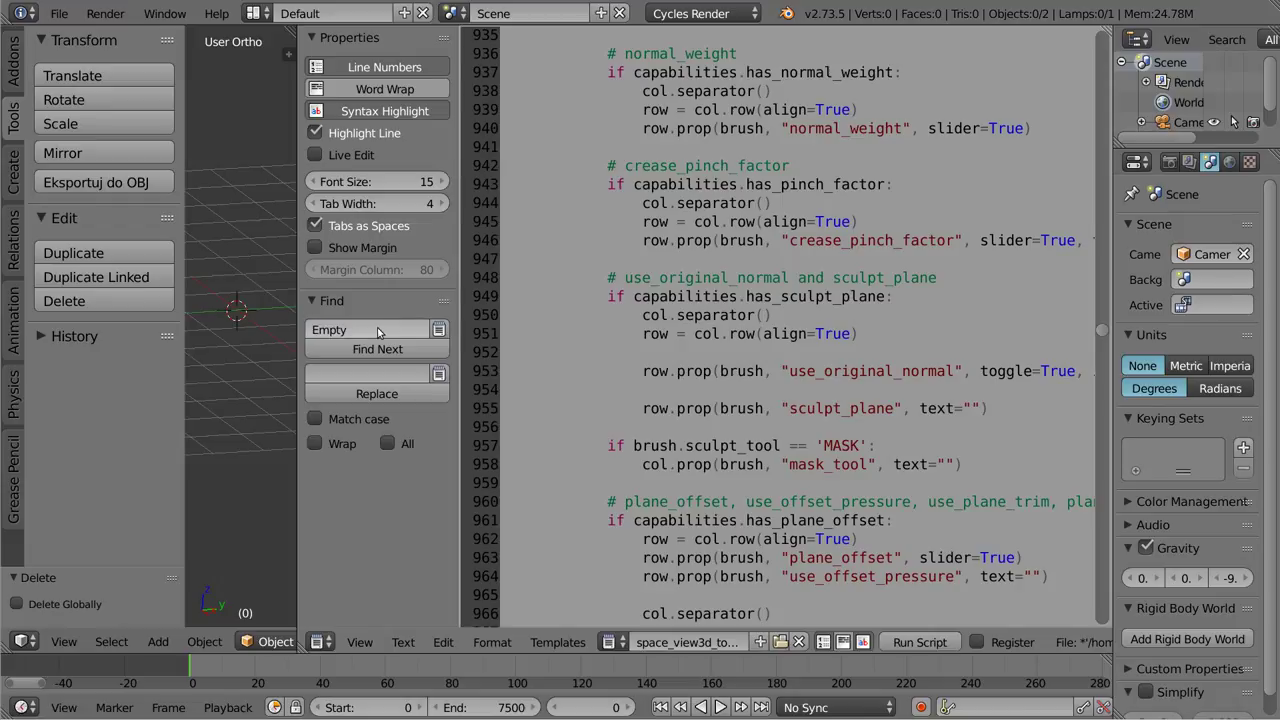
pyautogui.click(377, 349)
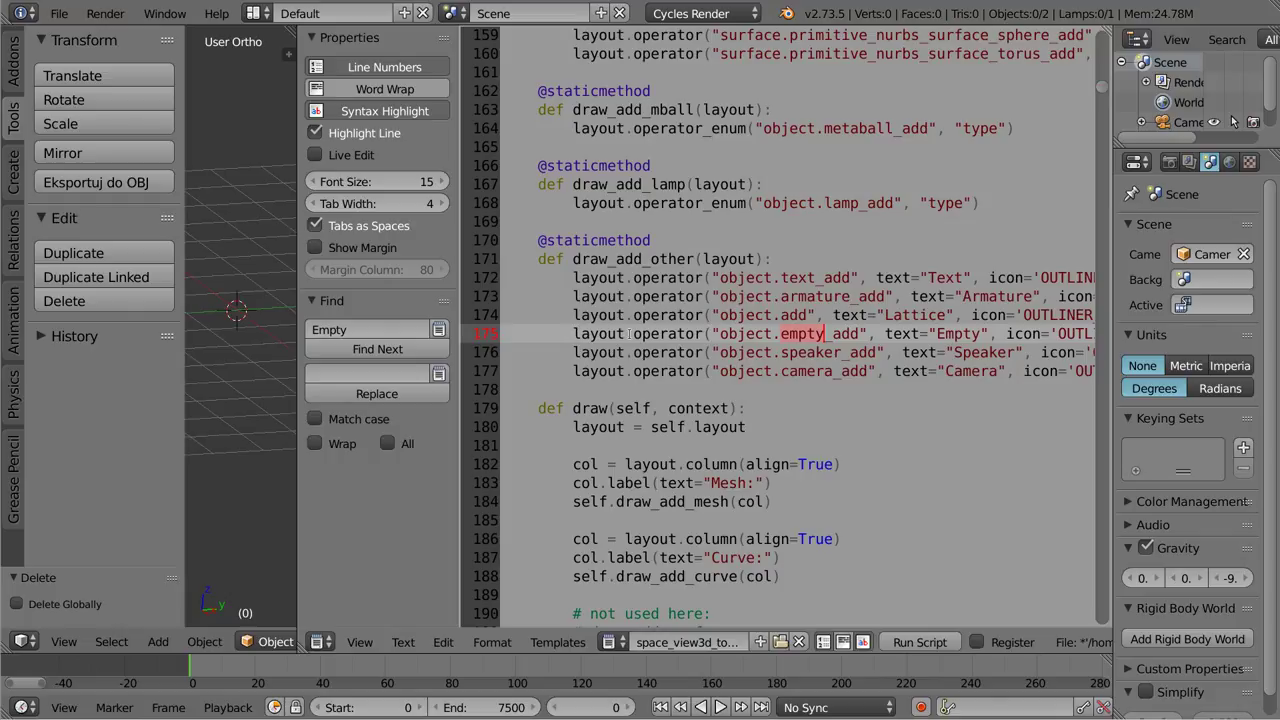
pyautogui.moveTo(781, 334); pyautogui.dragTo(990, 334)
pyautogui.click(567, 332)
pyautogui.hotkey('shift', 'Down')
pyautogui.hotkey('ctrl', 'c')
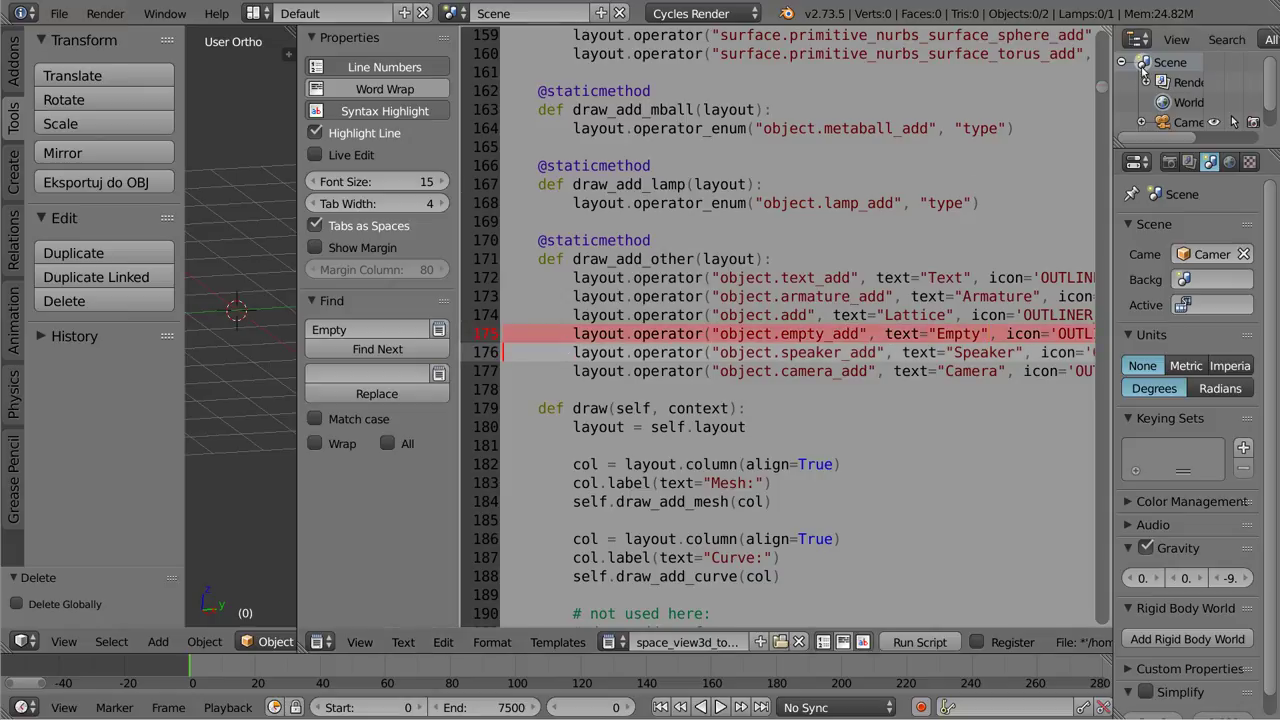
# Step: Paste the empty_add operator line as new line 72, below the Eksportuj do OBJ entry
pyautogui.moveTo(1105, 93); pyautogui.dragTo(1107, 48)
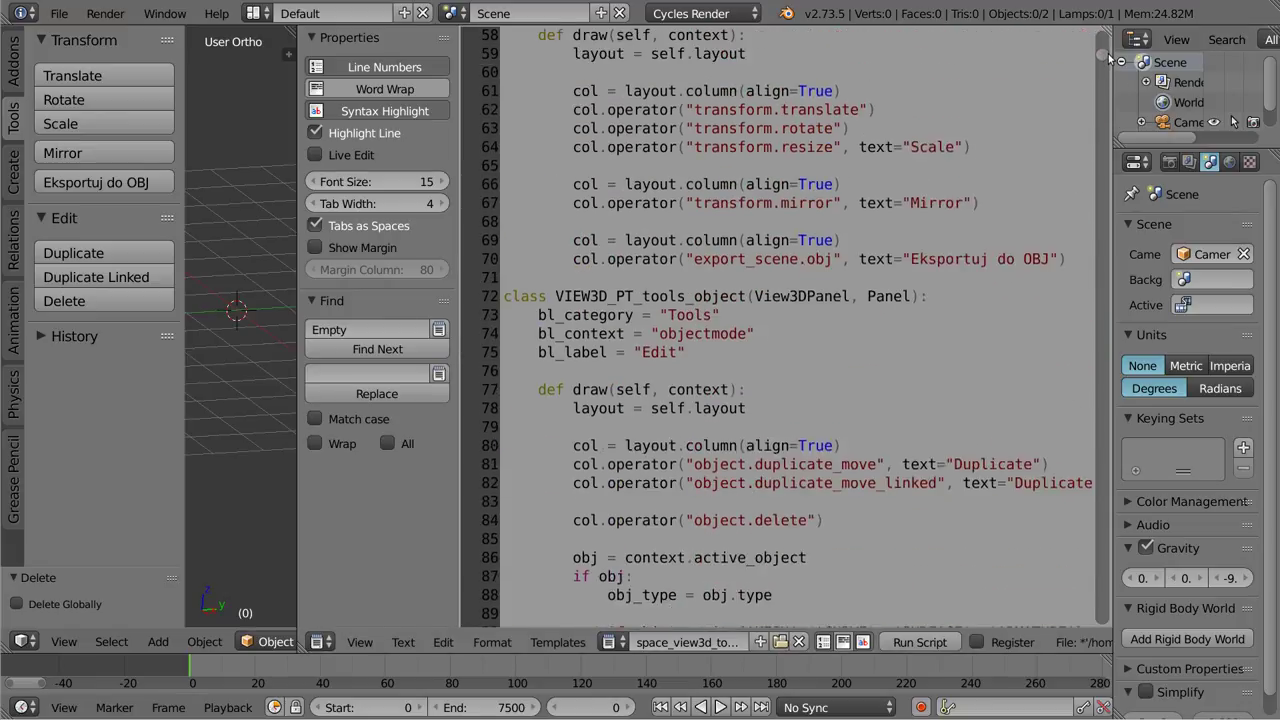
pyautogui.click(678, 389)
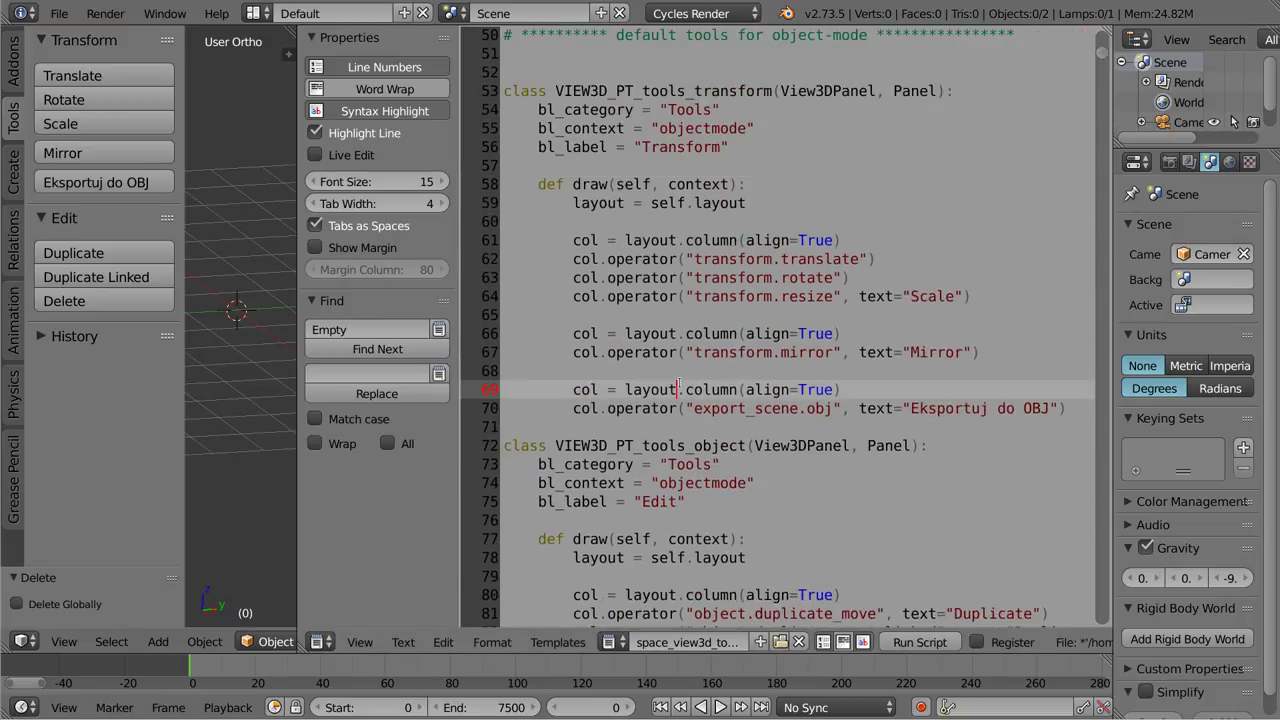
pyautogui.click(755, 409)
pyautogui.click(779, 427)
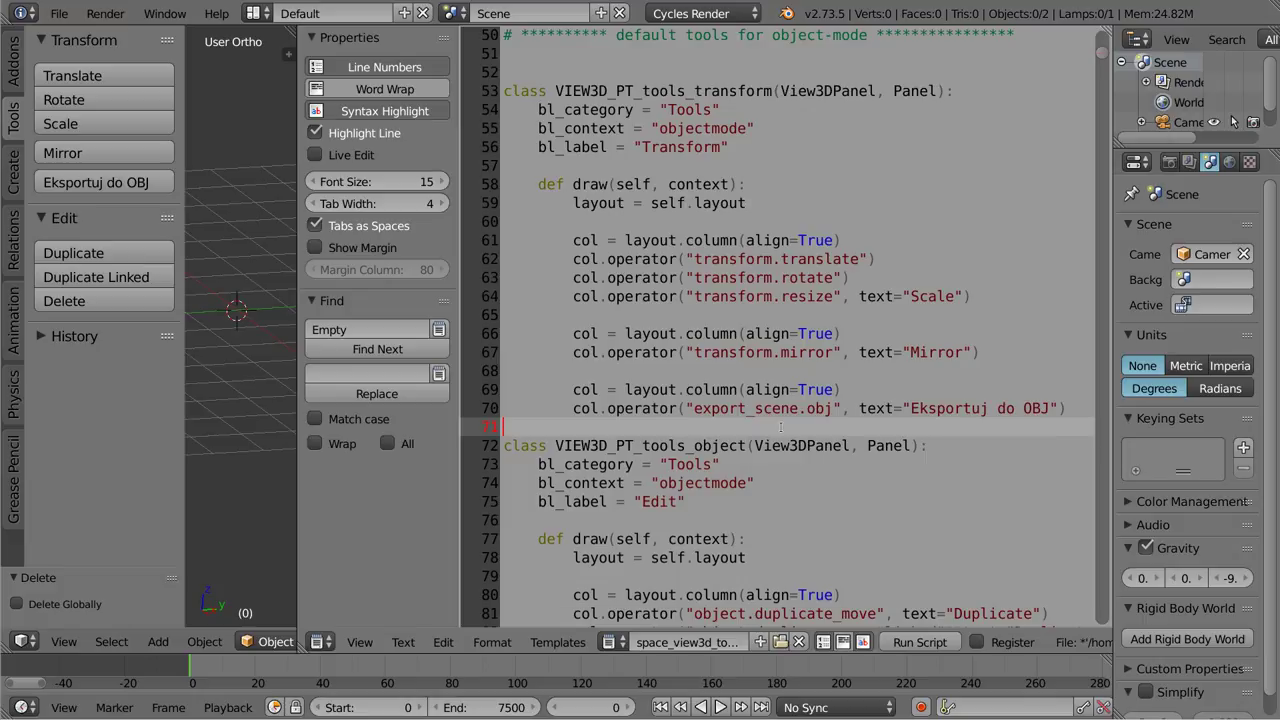
pyautogui.press('Return')
pyautogui.press('Return')
pyautogui.press('Up')
pyautogui.hotkey('ctrl', 'v')
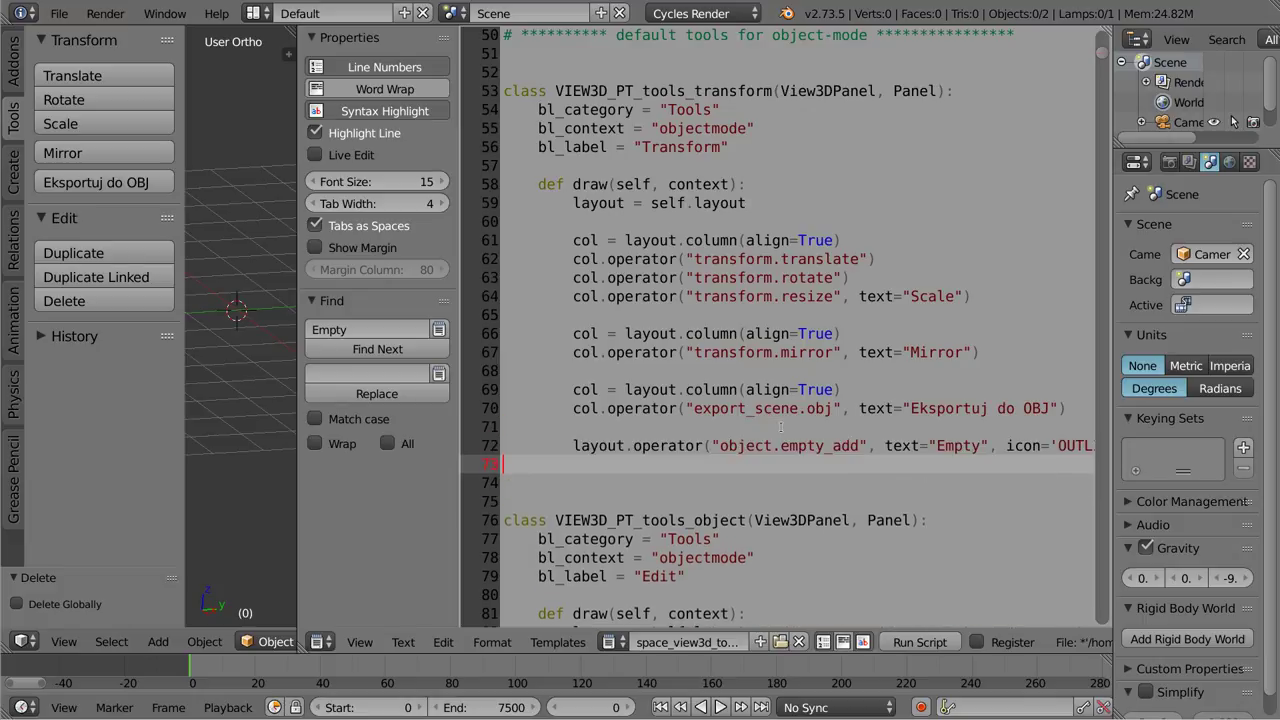
pyautogui.press('Up')
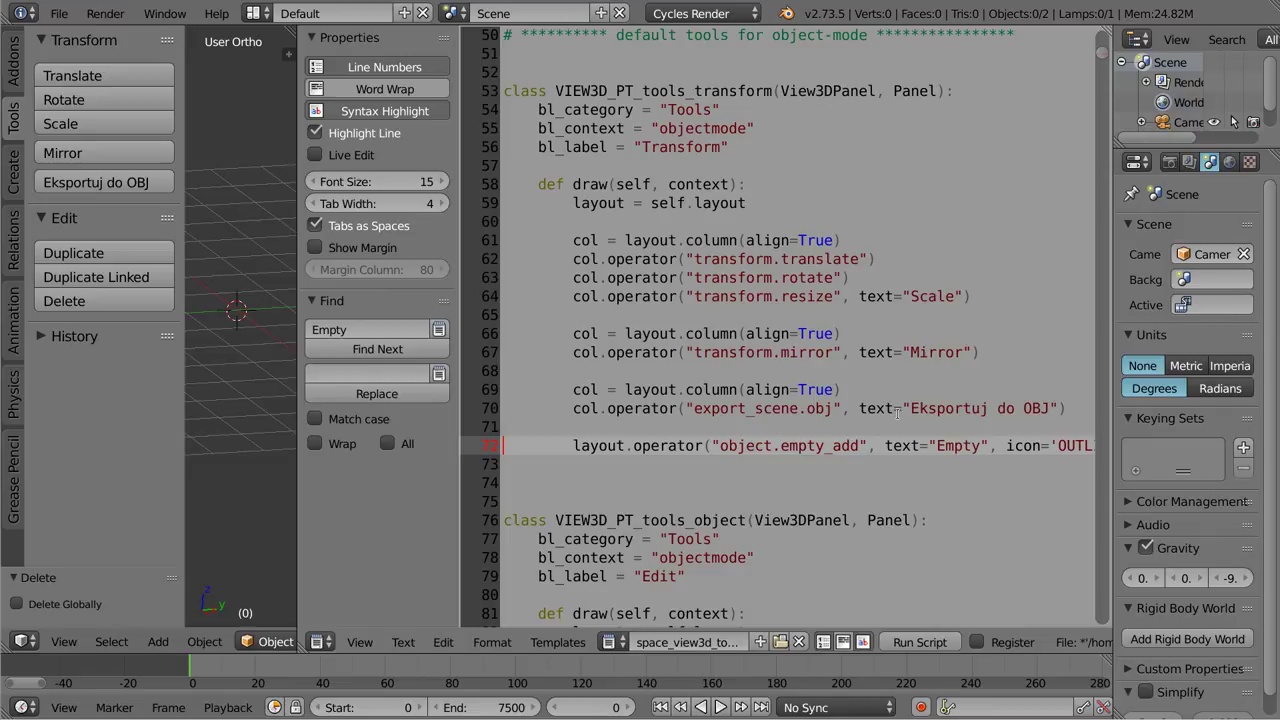
# Step: Run the script to add the Empty button, then collapse the text editor's Find sidebar
pyautogui.click(920, 643)
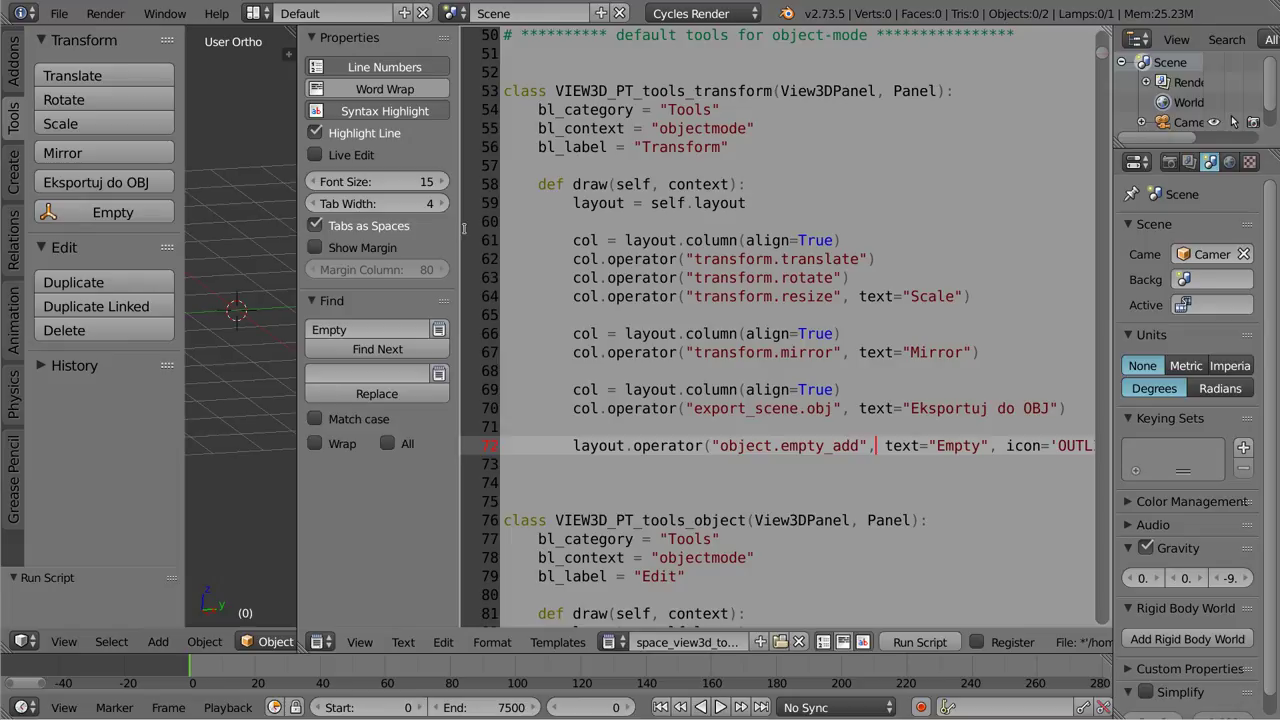
pyautogui.moveTo(463, 229); pyautogui.dragTo(235, 228)
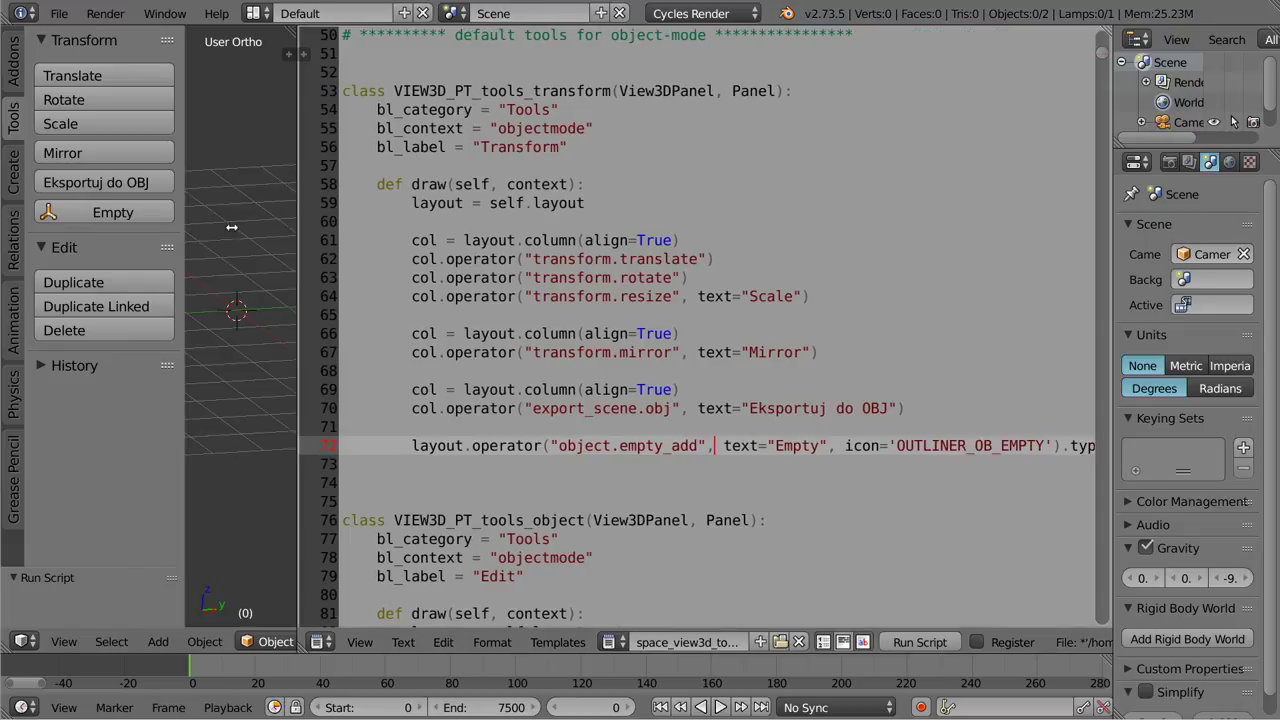
pyautogui.moveTo(472, 445); pyautogui.dragTo(1055, 446)
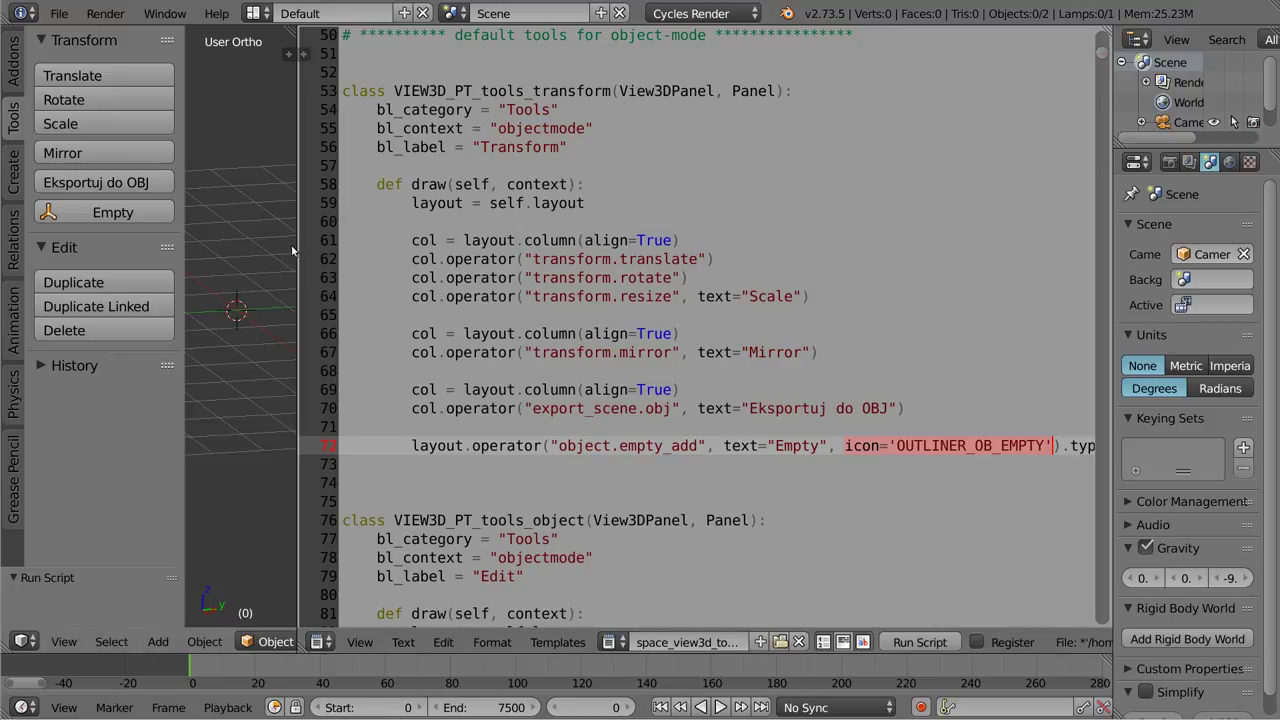
# Step: Widen the text editor and inspect line 72's Empty operator call, selecting its leading 'layout'
pyautogui.moveTo(297, 250); pyautogui.dragTo(235, 252)
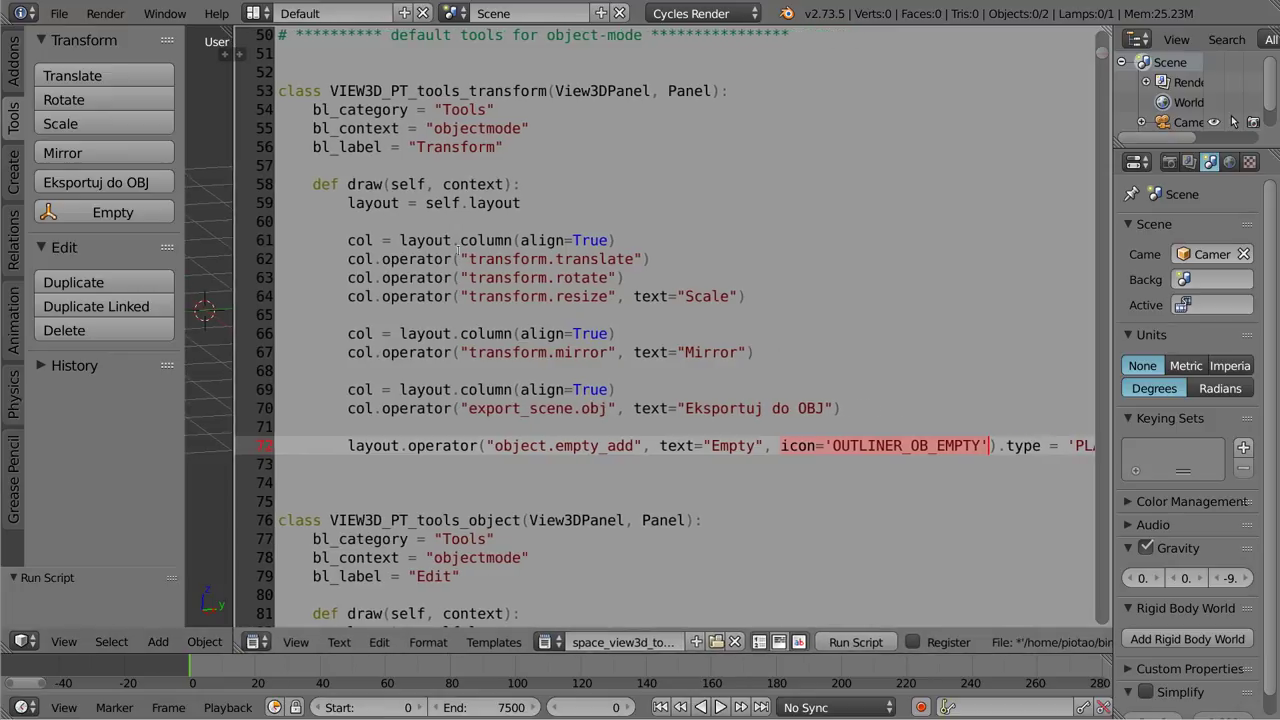
pyautogui.click(1030, 445)
pyautogui.press('End')
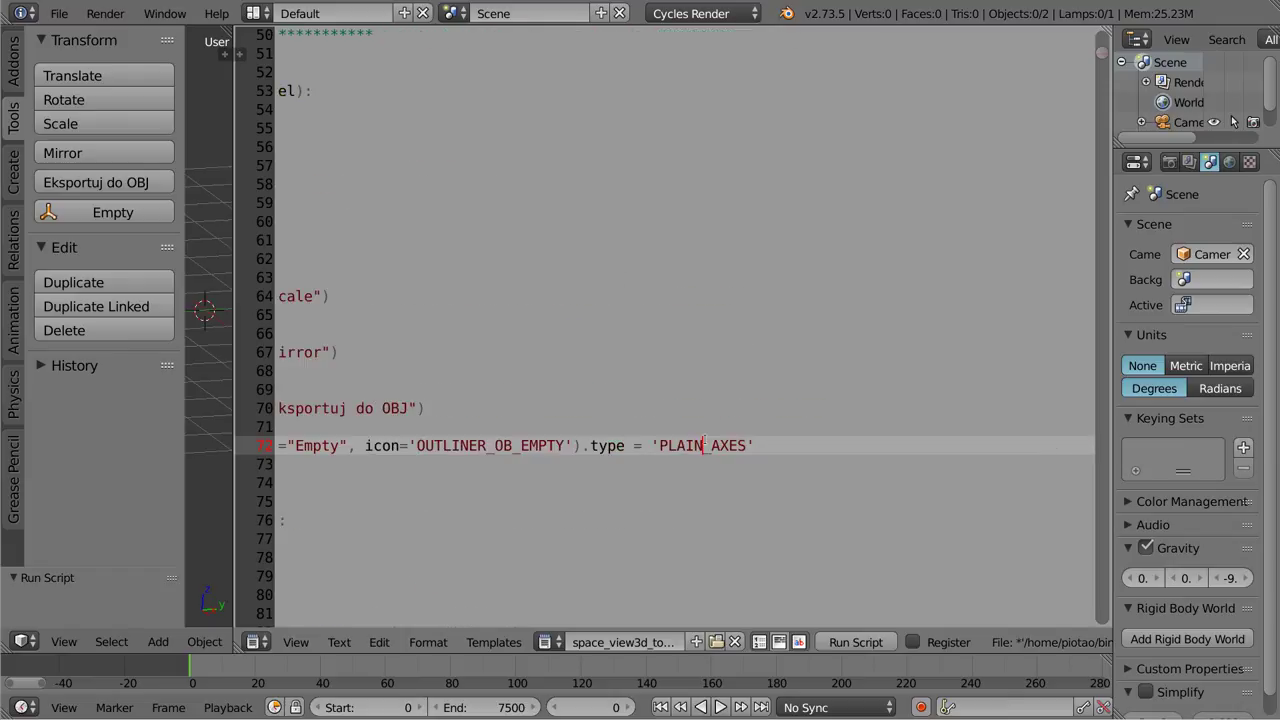
pyautogui.press('Left')
pyautogui.press('Left')
pyautogui.press('Left')
pyautogui.press('Right')
pyautogui.press('Right')
pyautogui.press('Home')
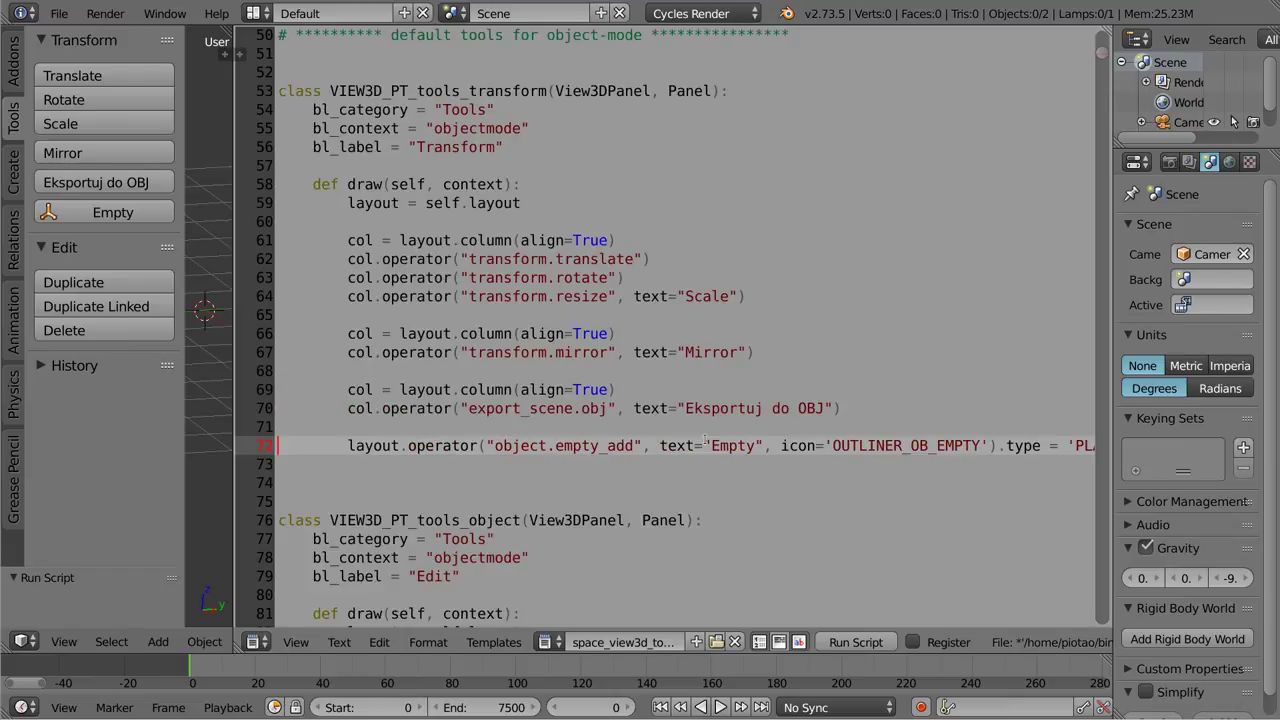
pyautogui.hotkey('ctrl', 'shift', 'Right')
pyautogui.press('Home')
pyautogui.hotkey('ctrl', 'shift', 'Right')
# Step: Replace 'layout' with 'col' on line 72, matching line 70, and rerun the script
pyautogui.moveTo(349, 203); pyautogui.dragTo(406, 203)
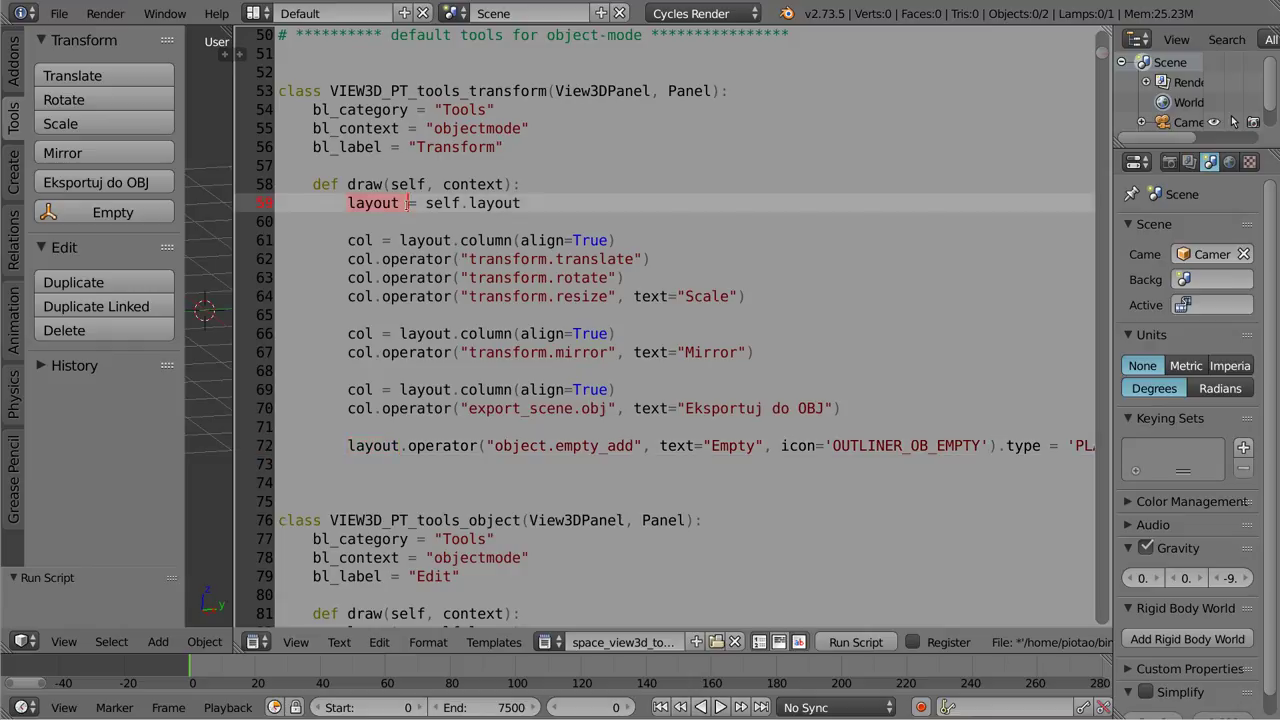
pyautogui.moveTo(349, 408); pyautogui.dragTo(453, 389)
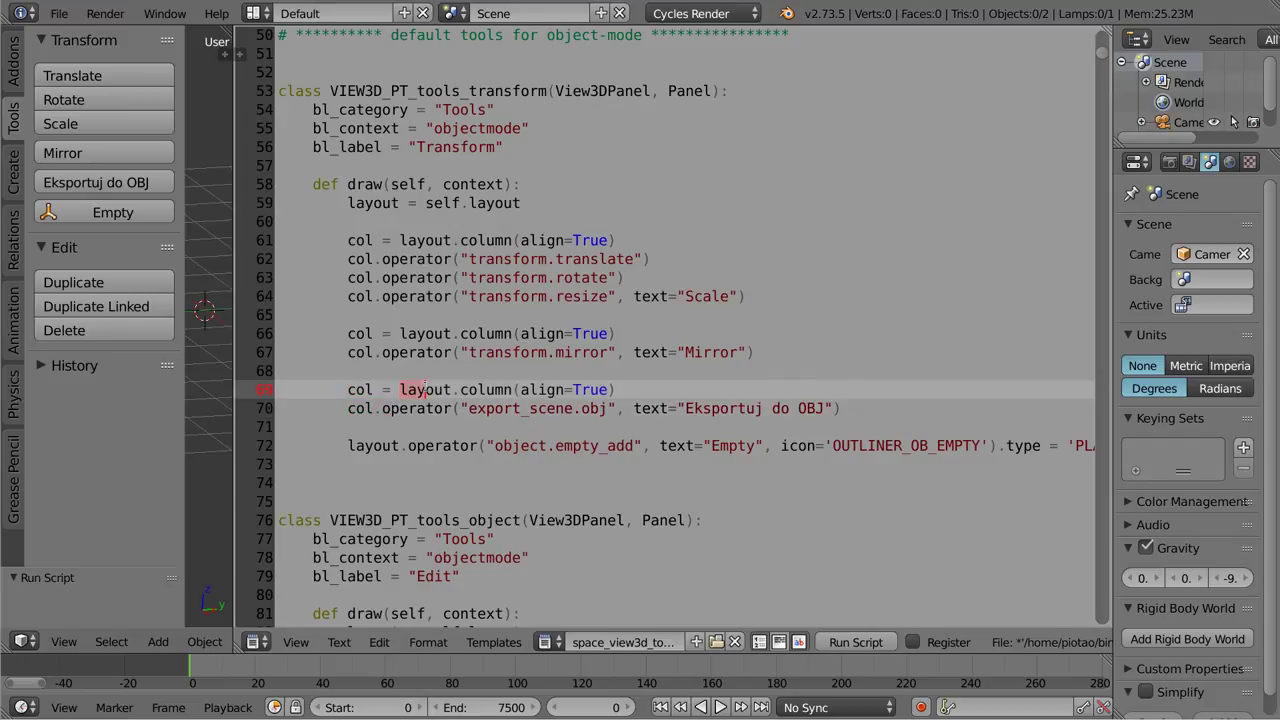
pyautogui.click(450, 408)
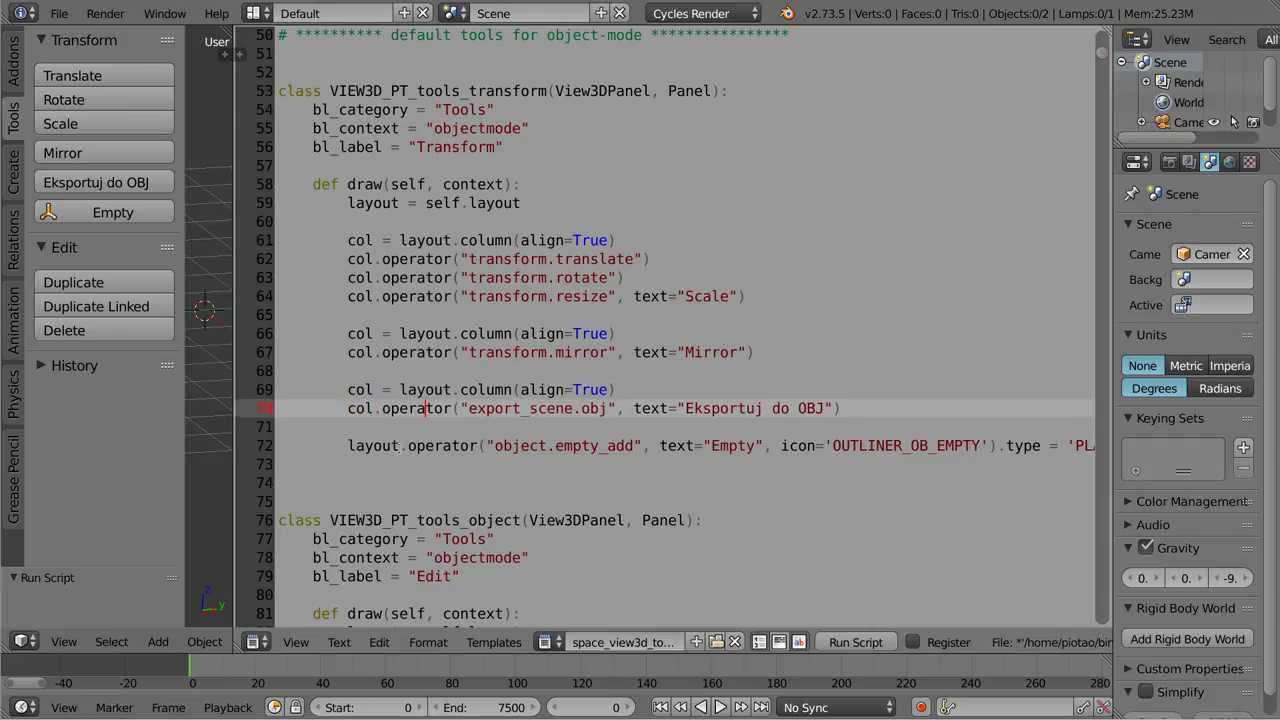
pyautogui.moveTo(399, 445); pyautogui.dragTo(350, 445)
pyautogui.write('col')
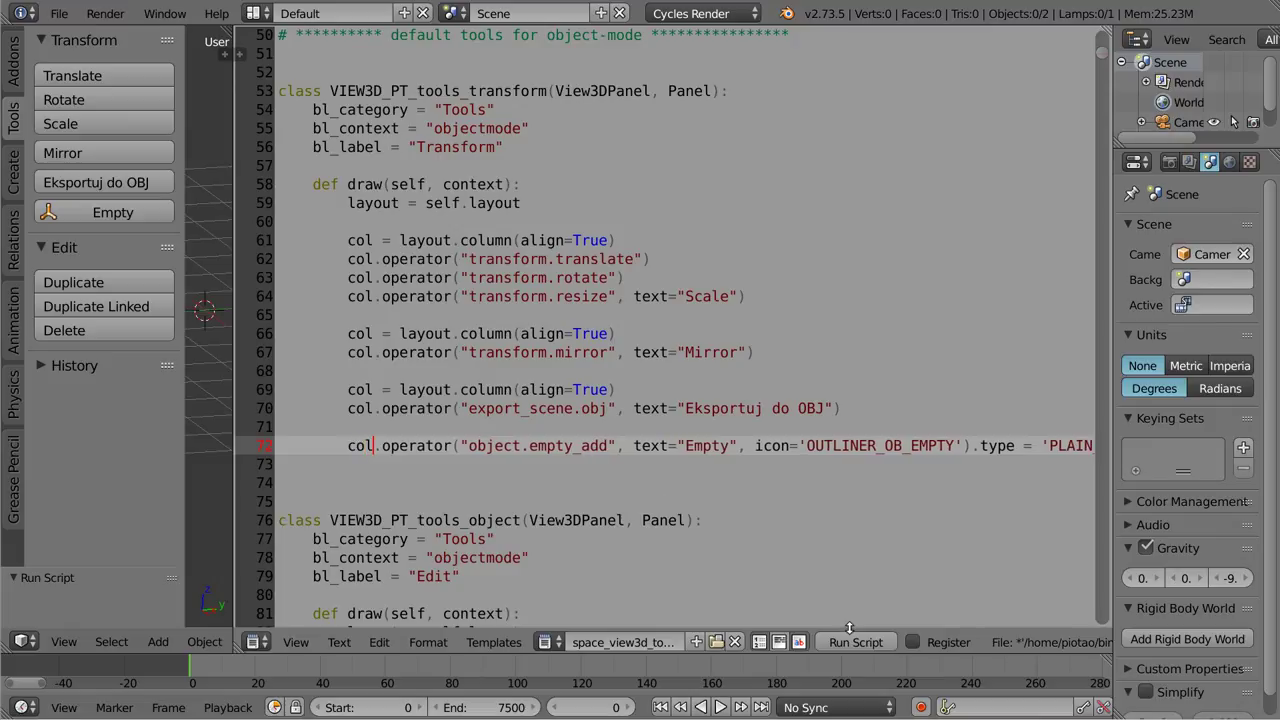
pyautogui.click(856, 642)
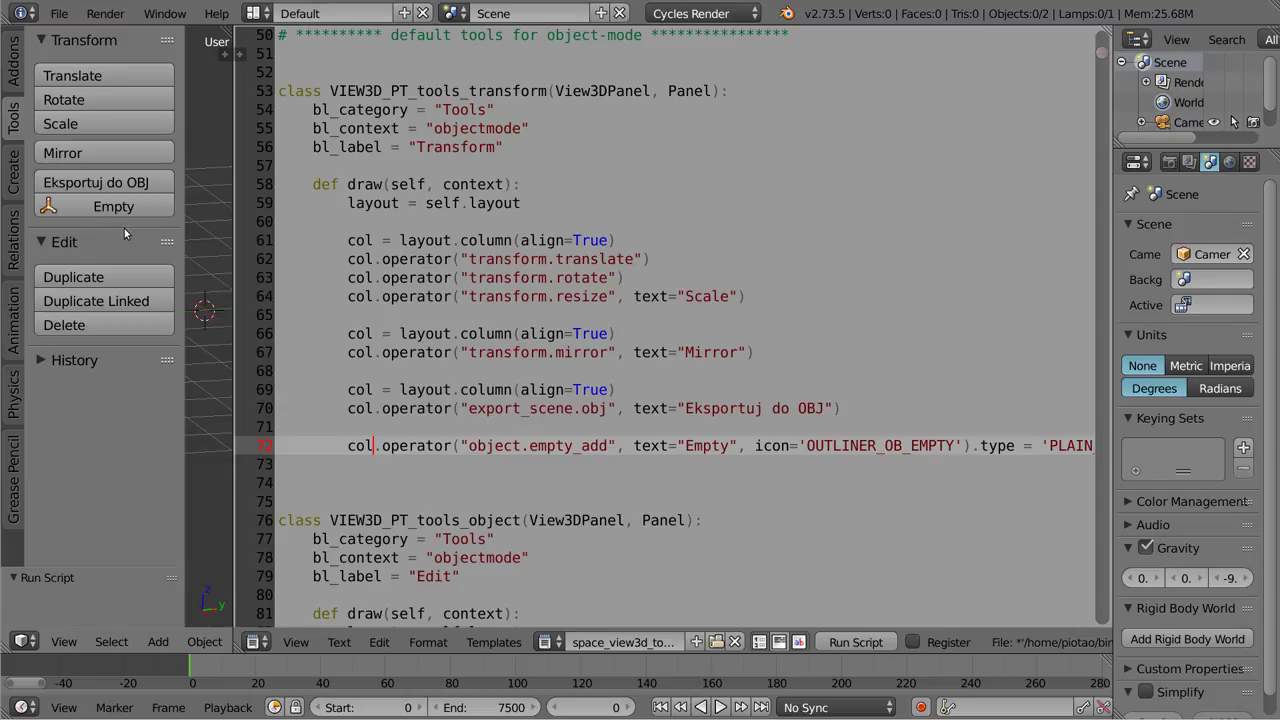
# Step: Widen the 3D view with its sidebar, show Scene properties, enlarge the outliner, and shrink the tool shelf
pyautogui.click(242, 240)
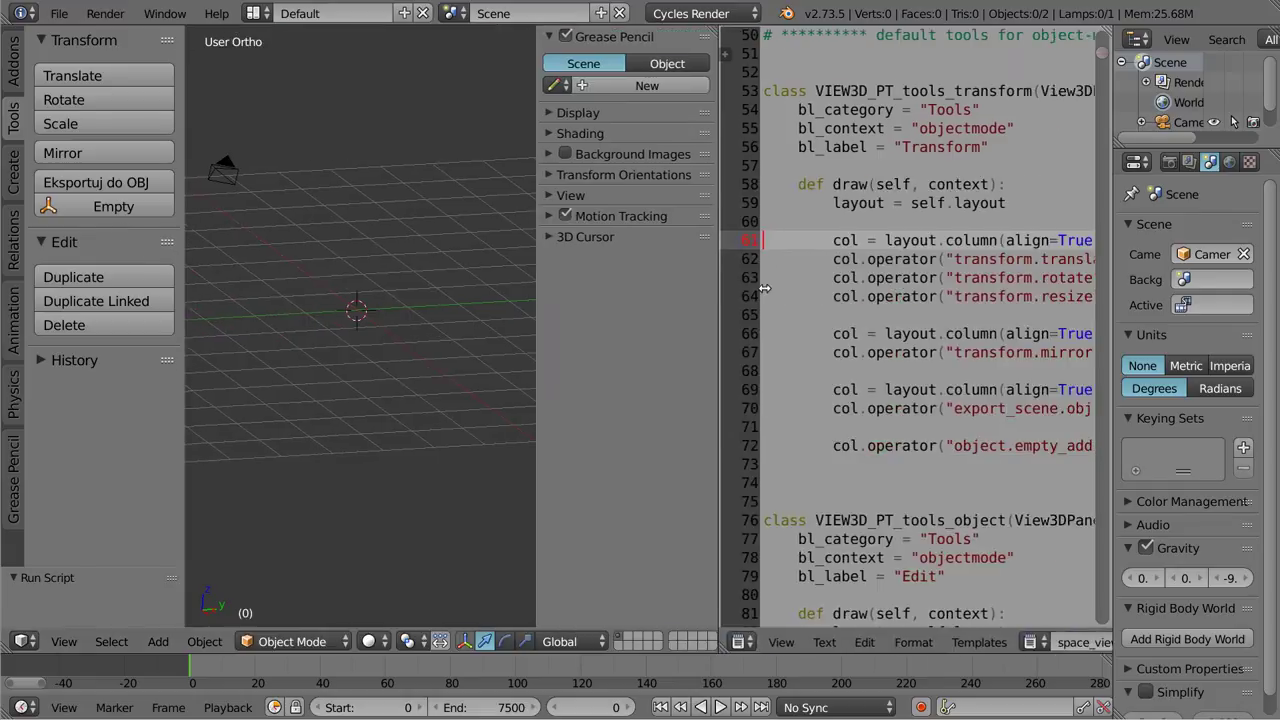
pyautogui.moveTo(233, 241); pyautogui.dragTo(834, 300)
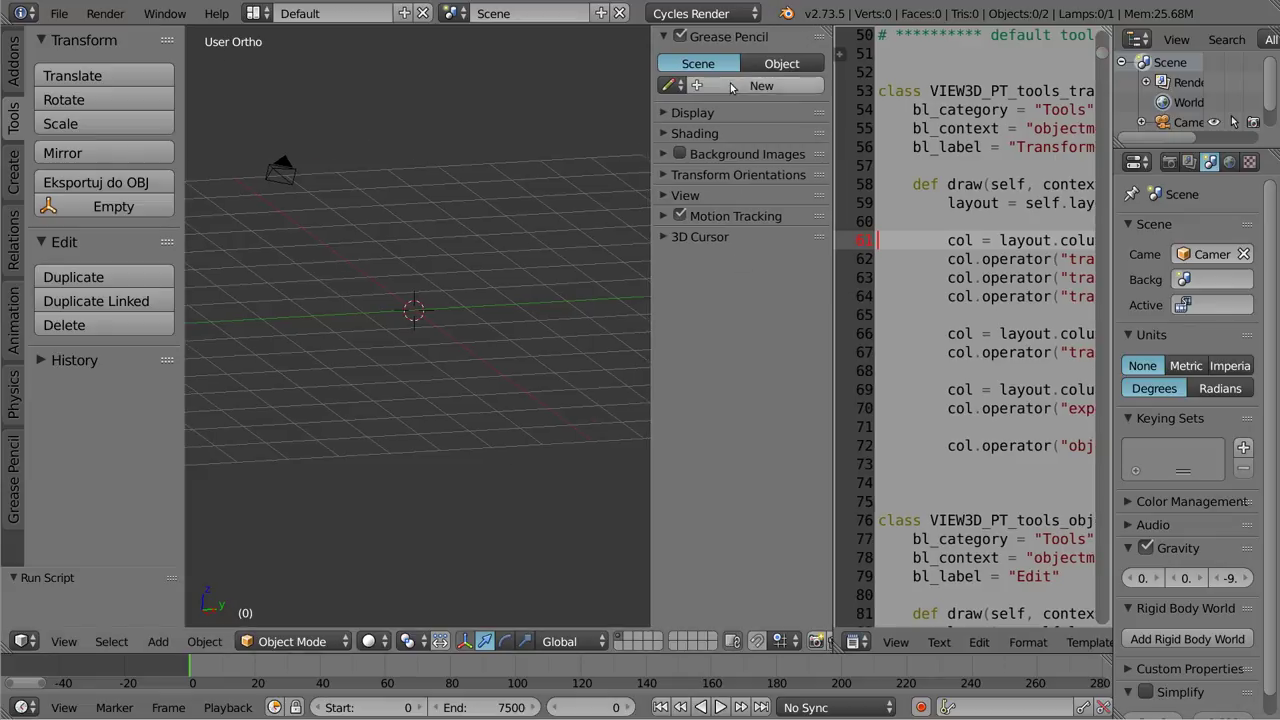
pyautogui.moveTo(1113, 281); pyautogui.dragTo(908, 285)
pyautogui.click(1016, 164)
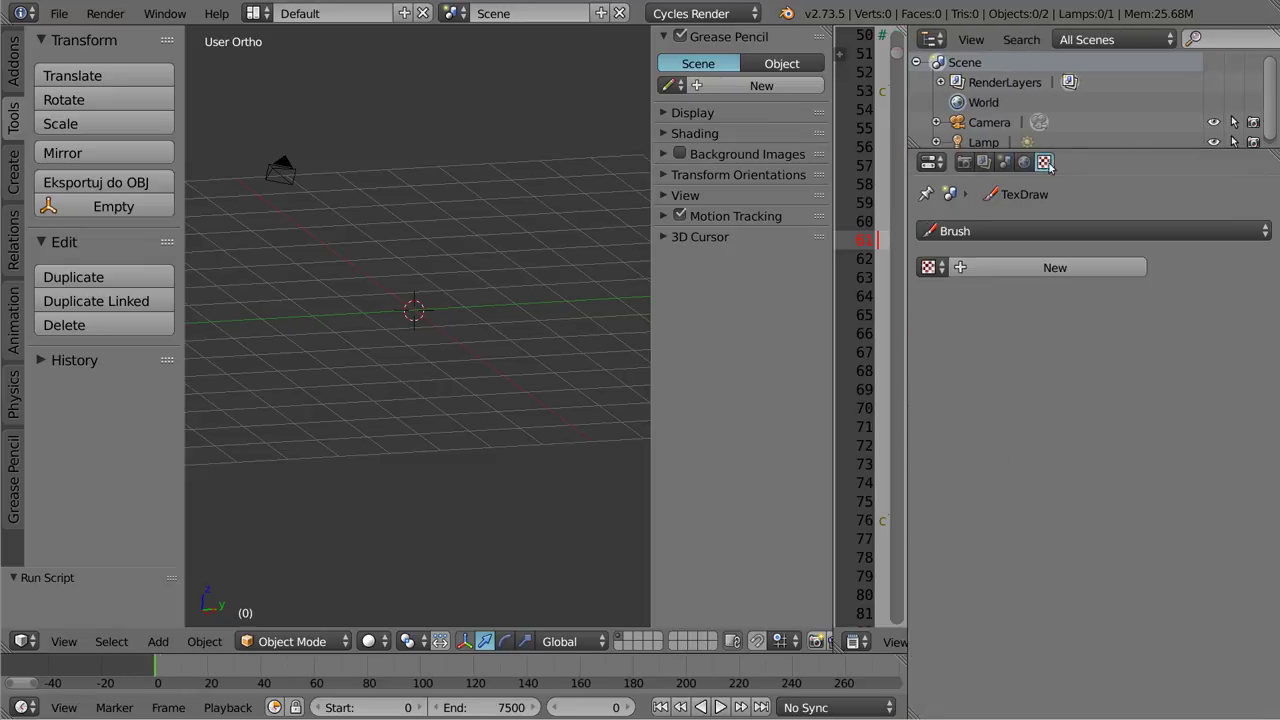
pyautogui.click(1006, 163)
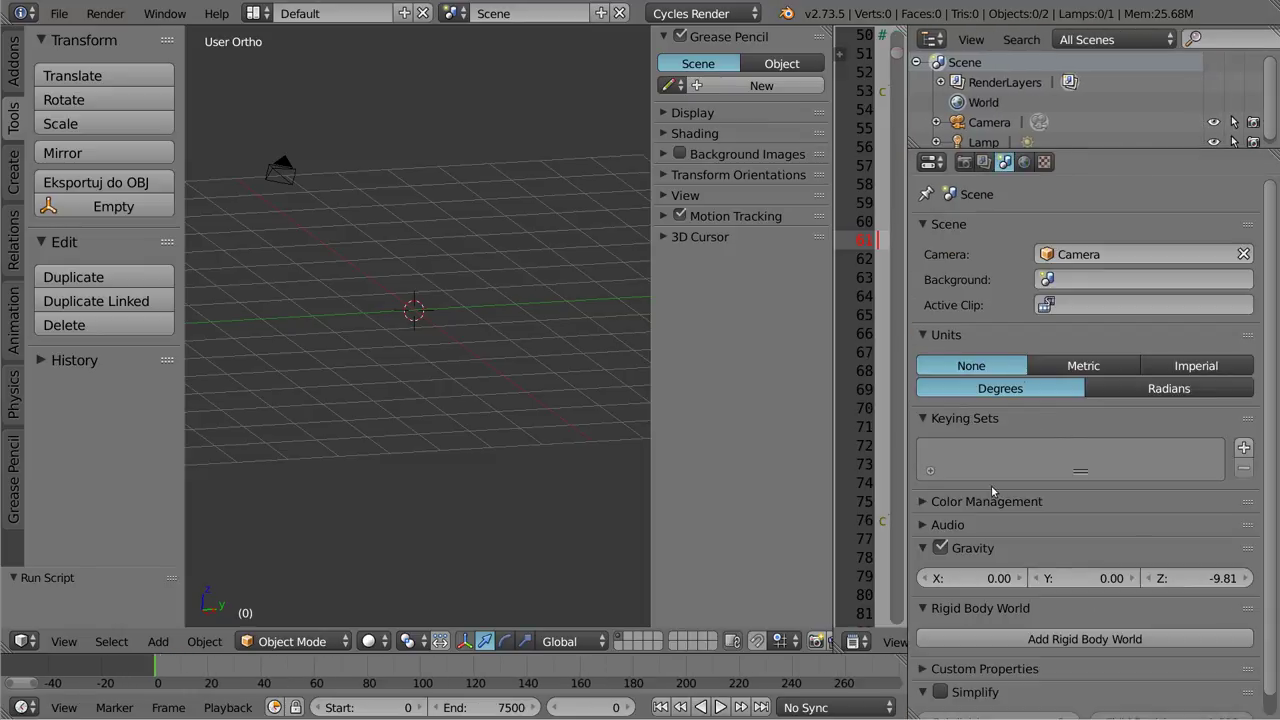
pyautogui.moveTo(1106, 150); pyautogui.dragTo(1106, 208)
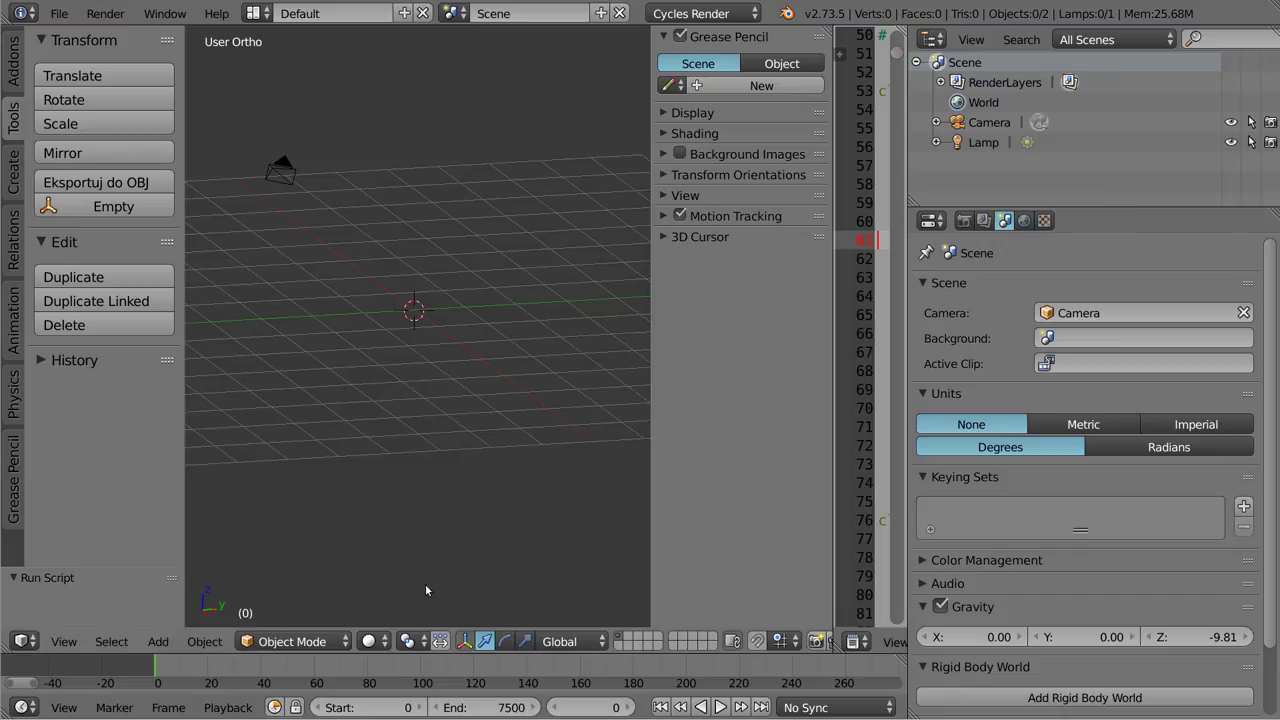
pyautogui.keyDown('ctrl'); pyautogui.moveTo(171, 222); pyautogui.dragTo(165, 187, button='middle'); pyautogui.keyUp('ctrl')
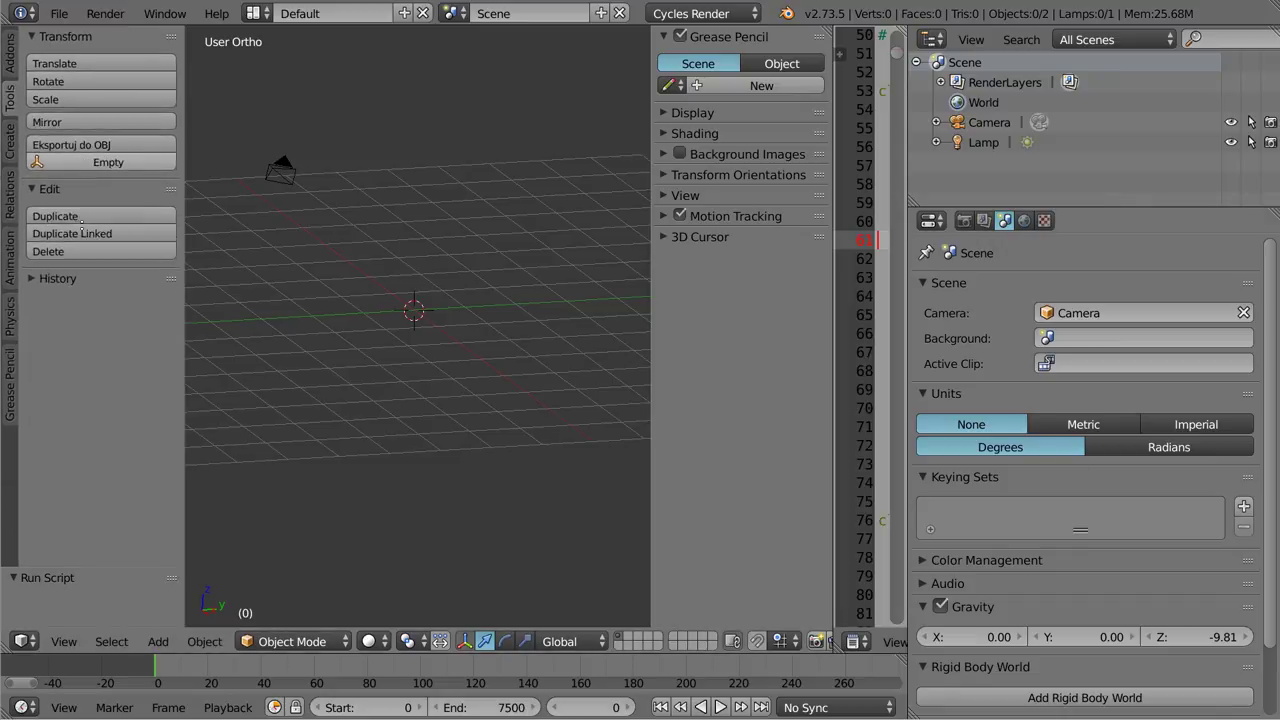
pyautogui.moveTo(184, 192); pyautogui.dragTo(146, 195)
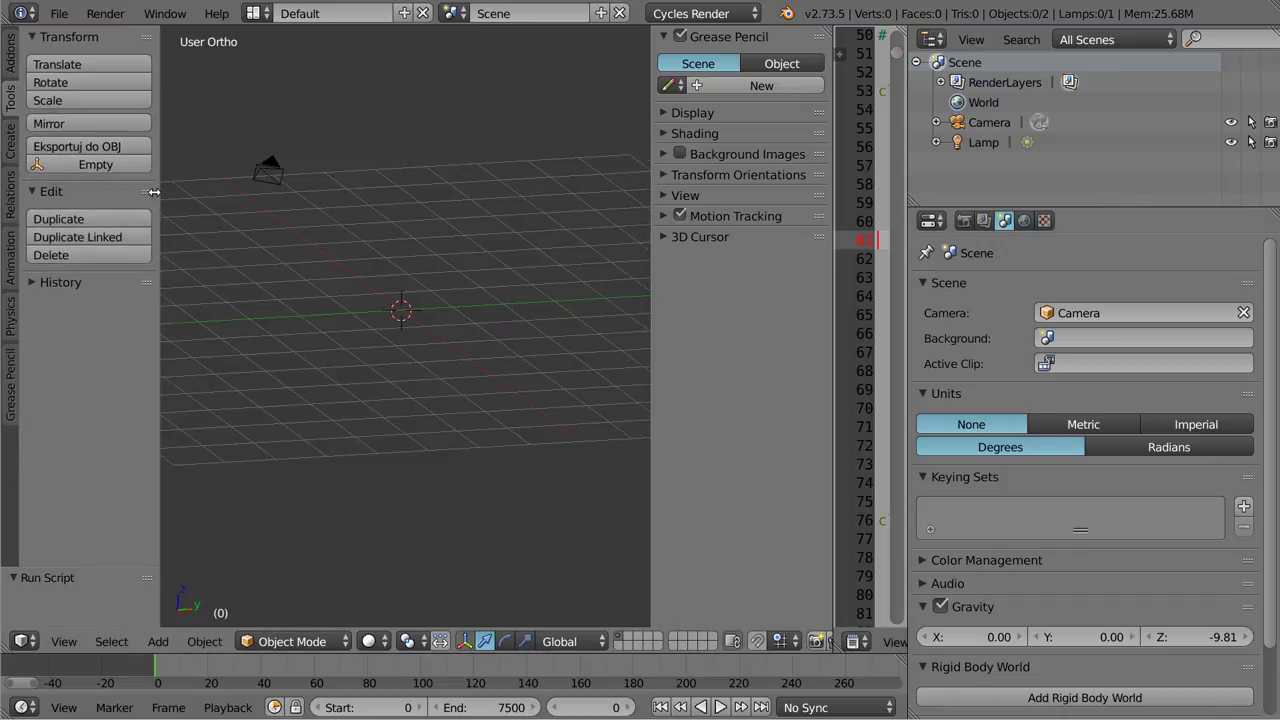